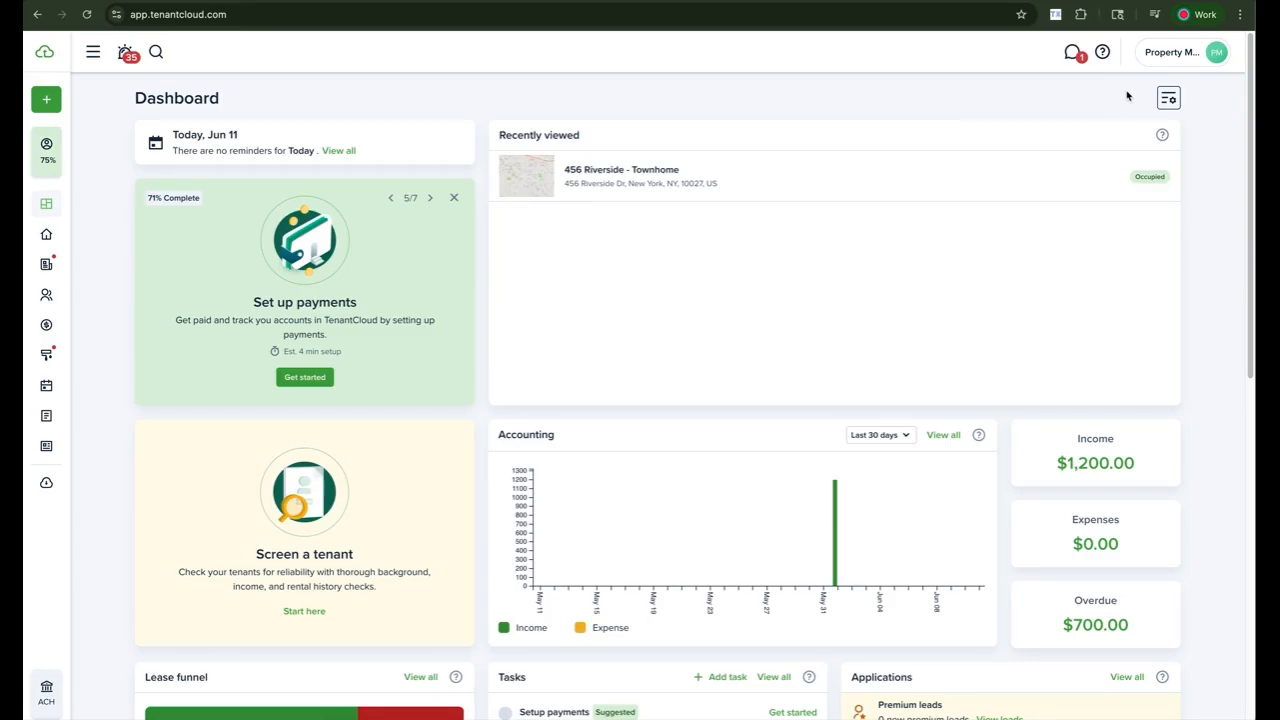
# - Open the Settings page from the account name menu
pyautogui.click(1172, 56)
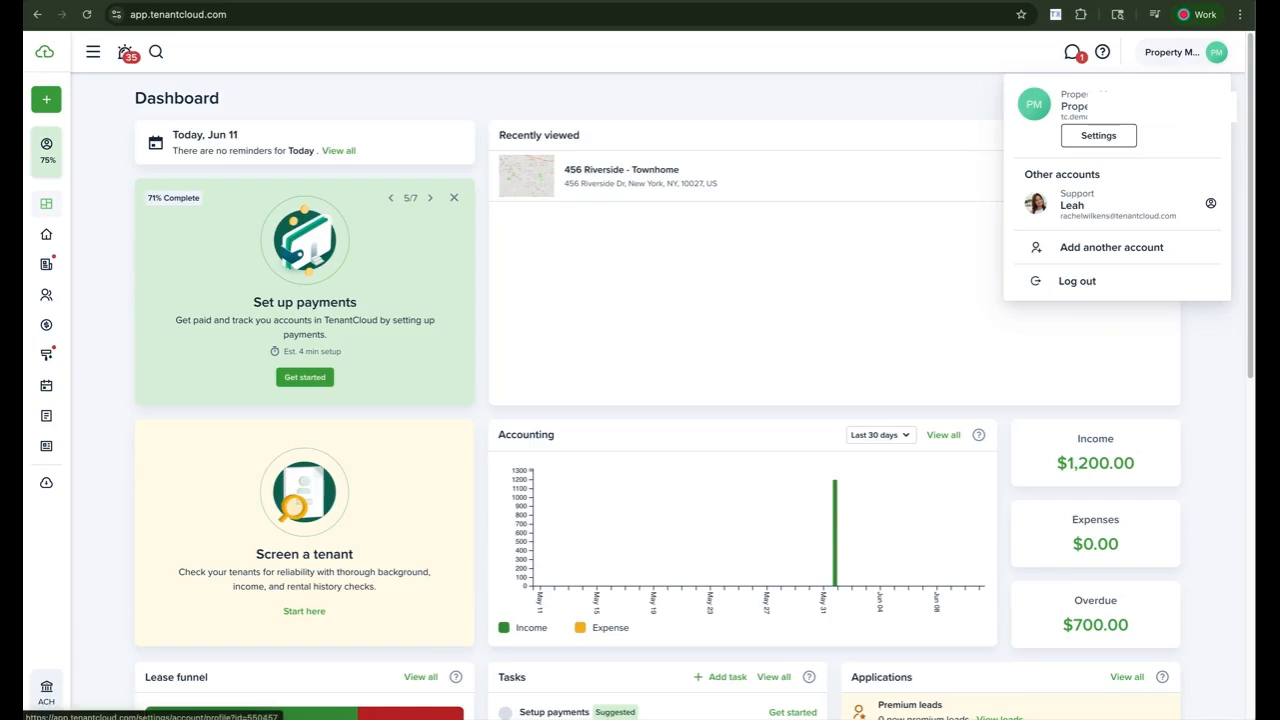
pyautogui.click(1098, 135)
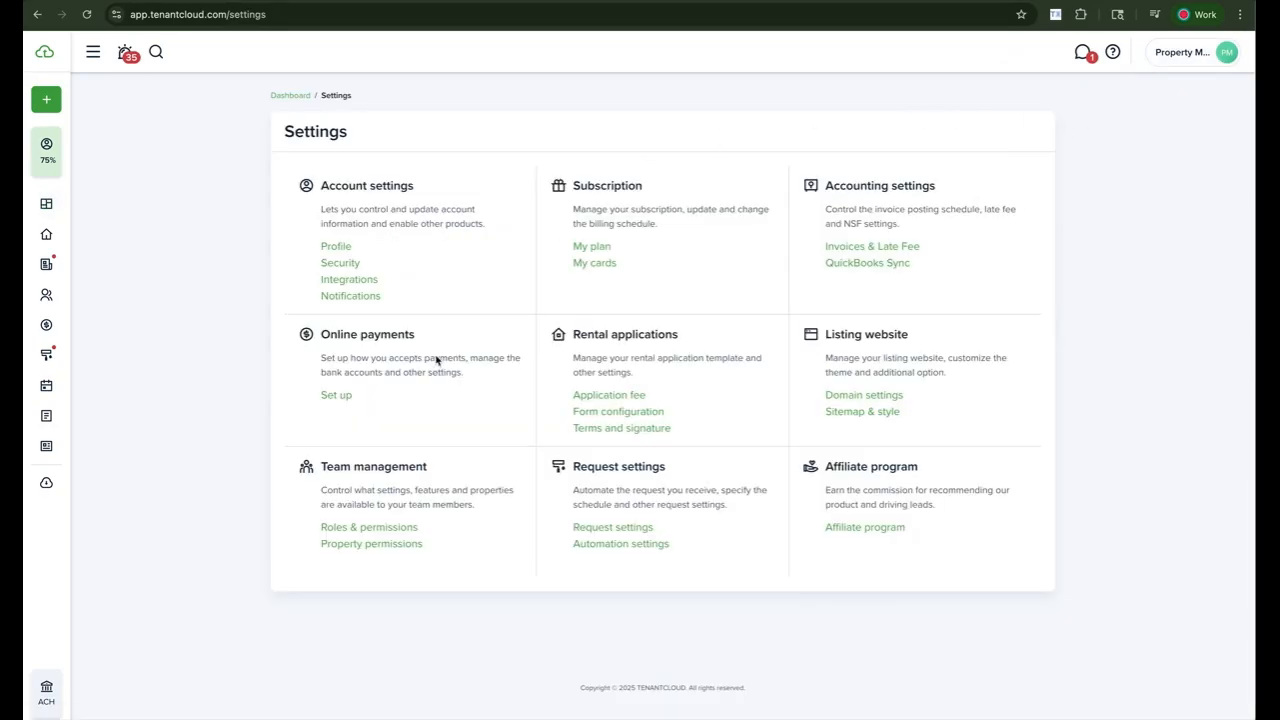
# - Go to the Online payments settings and start the payment setup
pyautogui.click(337, 396)
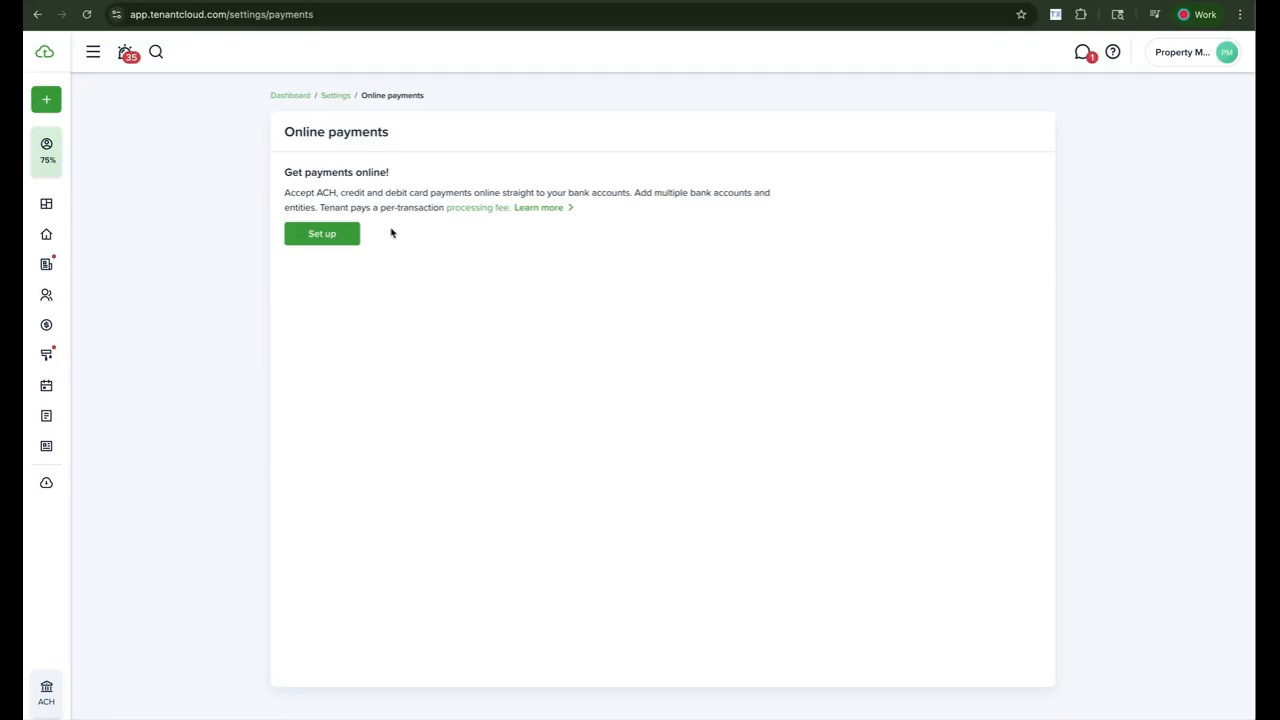
pyautogui.click(340, 238)
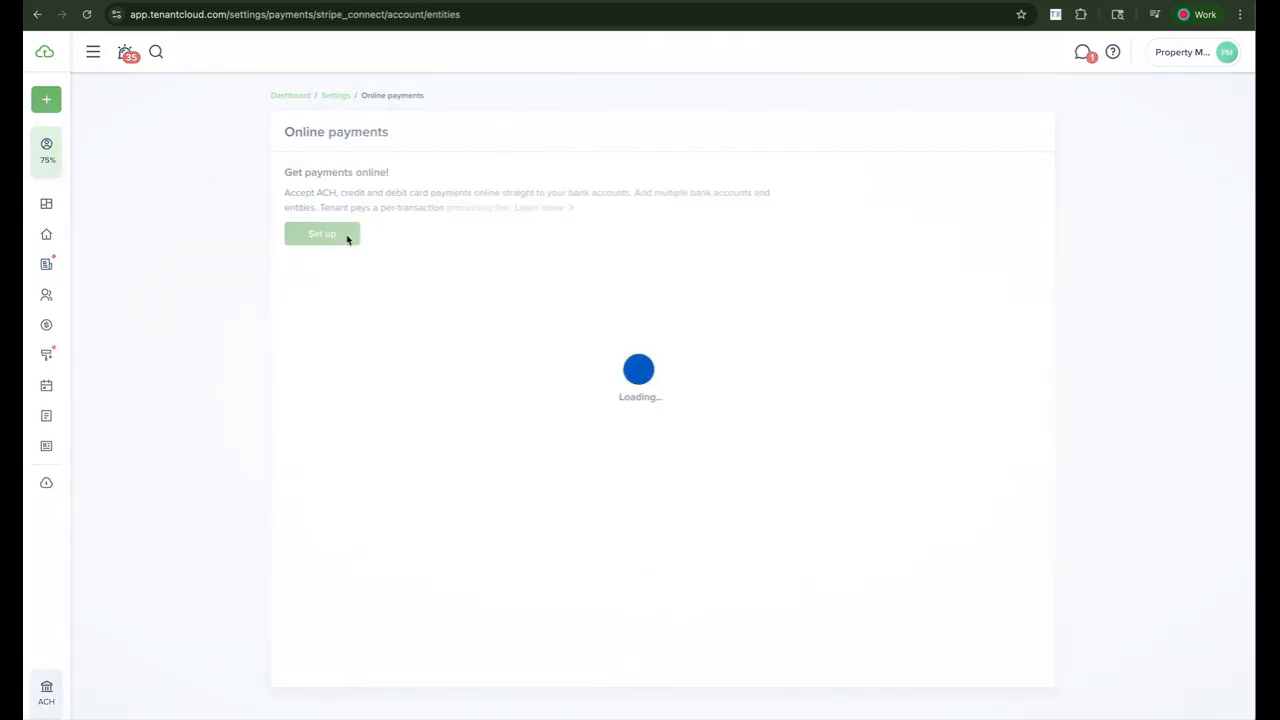
# - Restart the setup, choose the Individual account type and continue to the Personal Details form
pyautogui.click(336, 240)
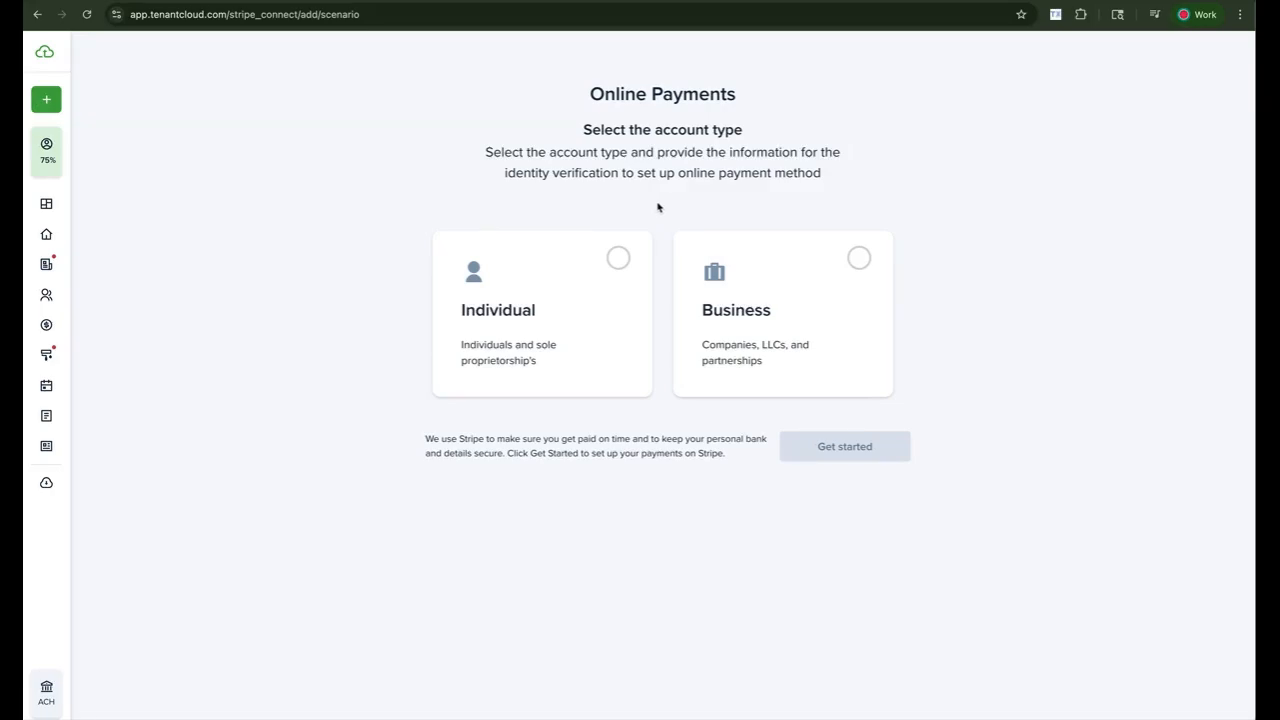
pyautogui.click(744, 278)
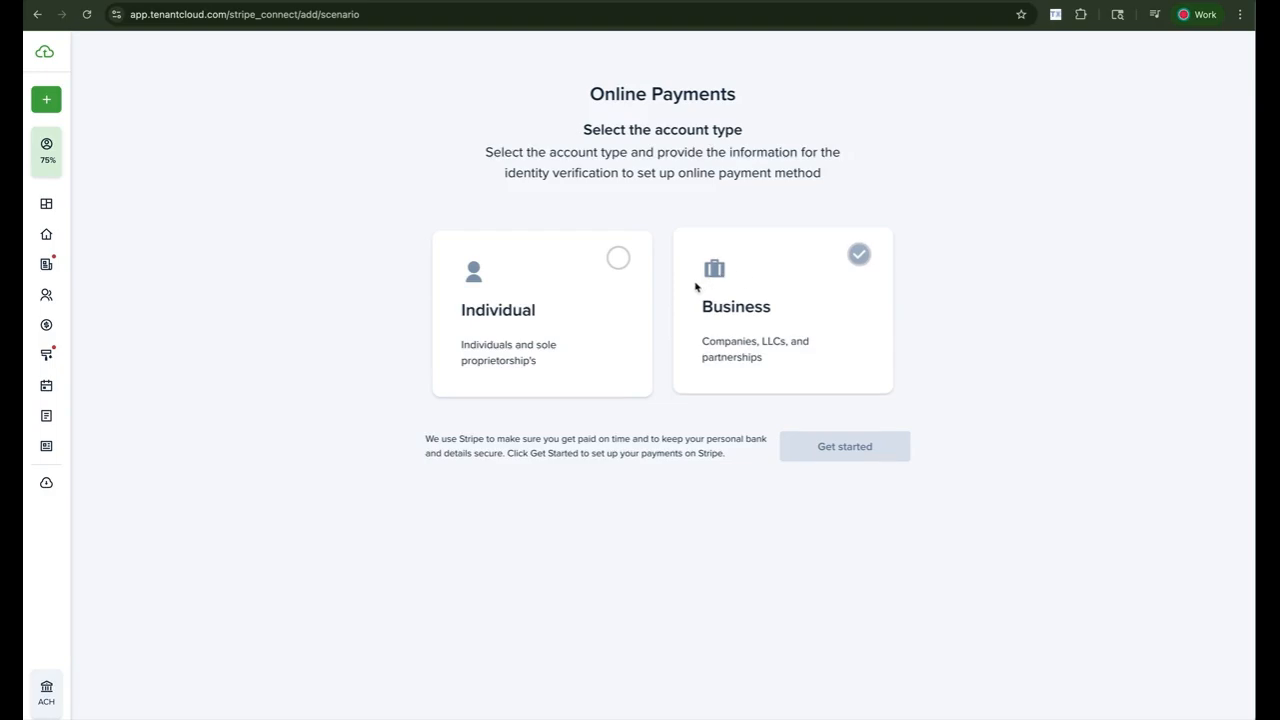
pyautogui.click(631, 309)
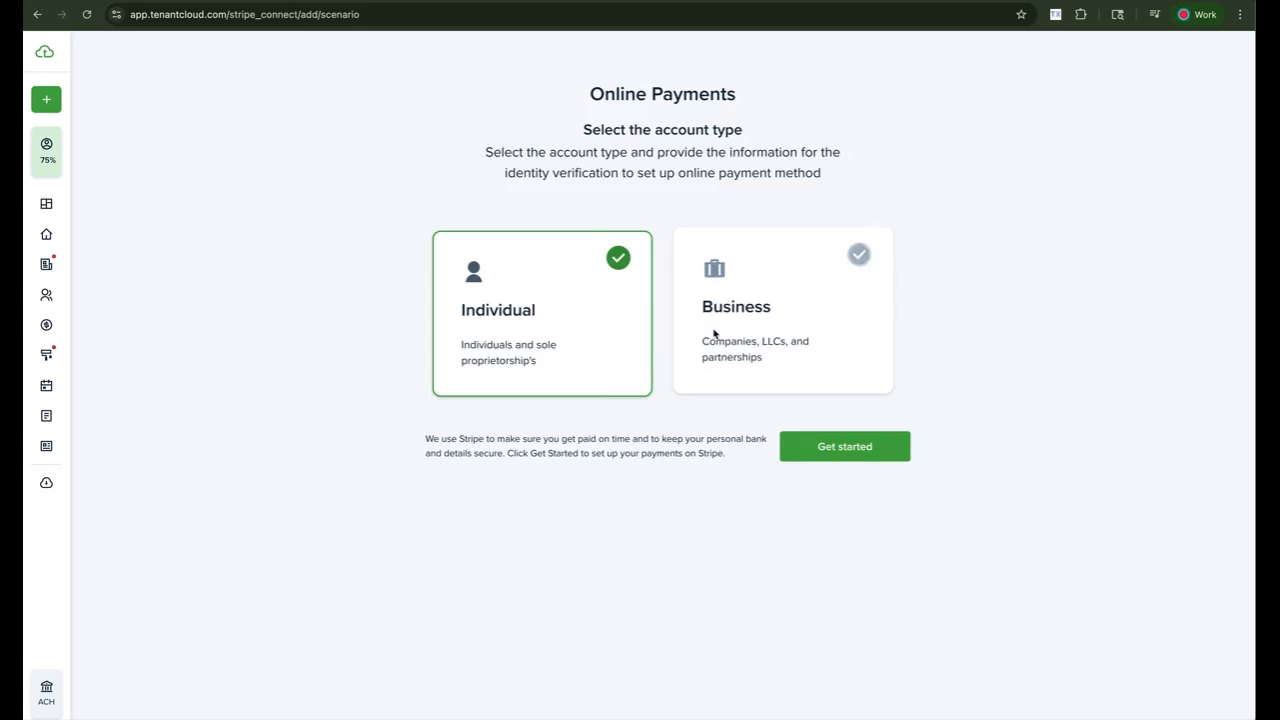
pyautogui.click(826, 446)
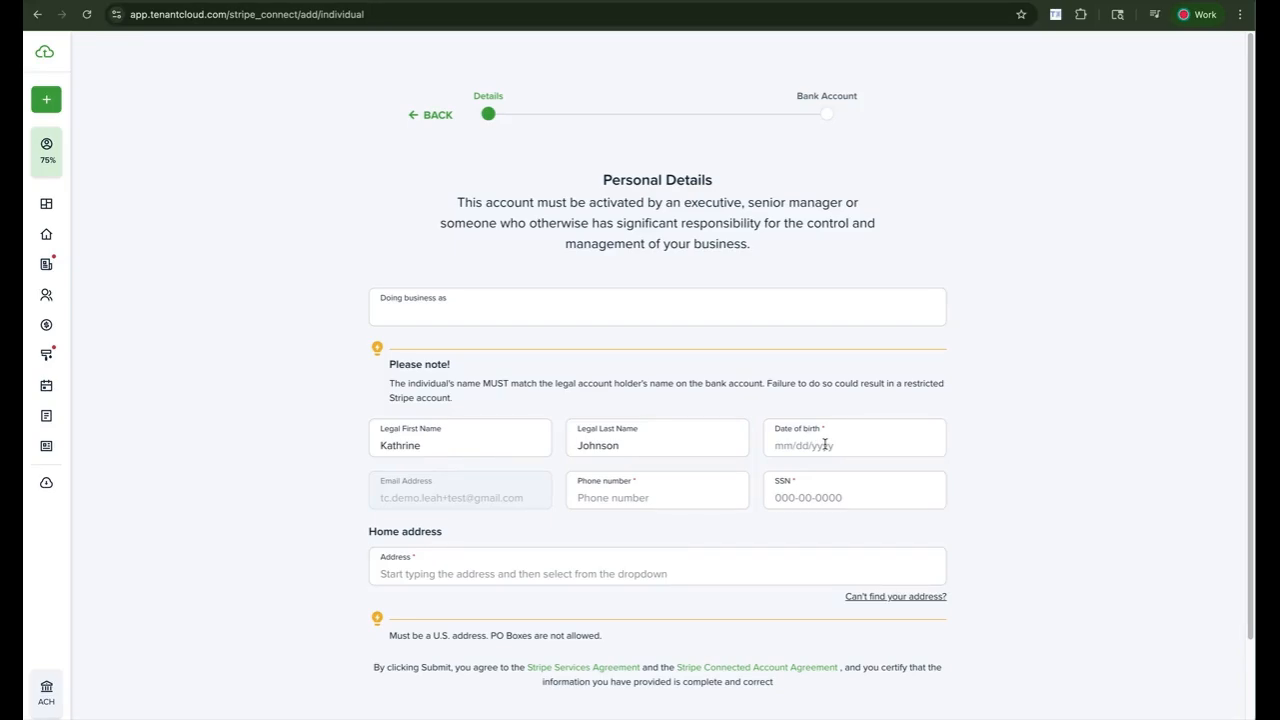
# - Enter Austin's Best Rentals! as the doing-business-as name
pyautogui.click(768, 309)
pyautogui.scroll(-1, 668, 308)
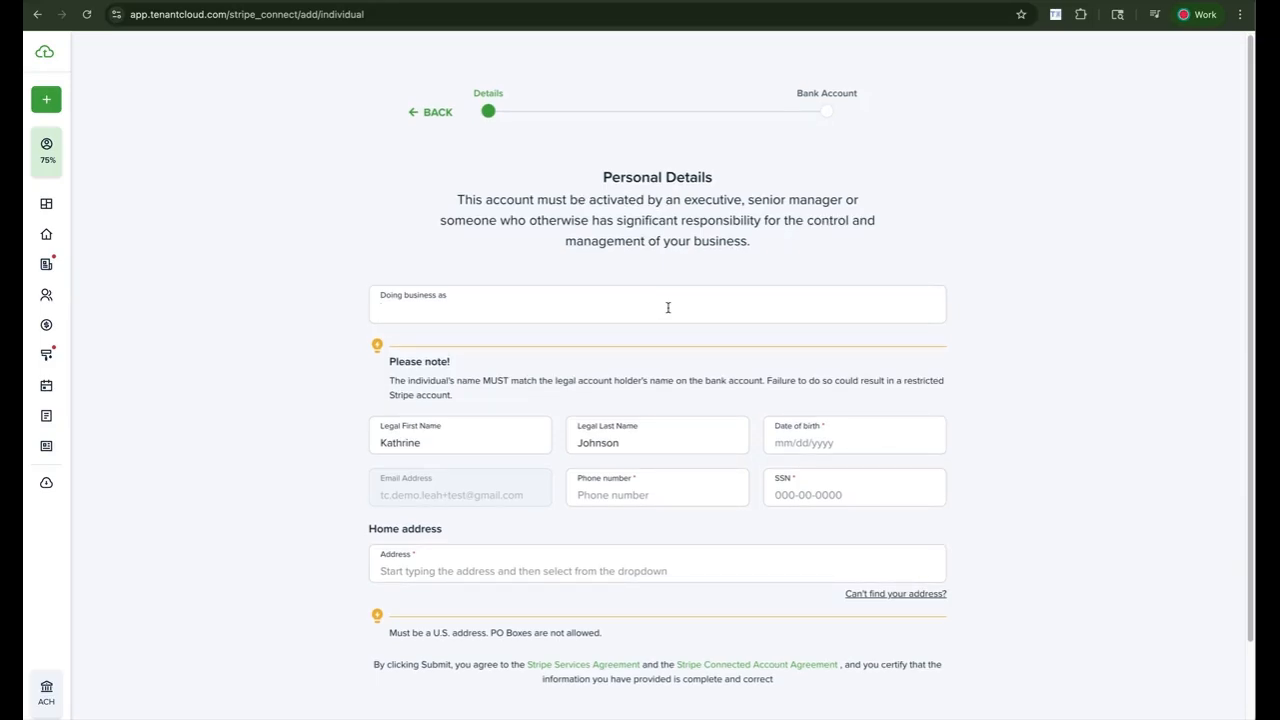
pyautogui.write("Austin's Best Rentals!")
# - Set the date of birth to 06/01/2007 and enter the phone number and SSN
pyautogui.click(819, 445)
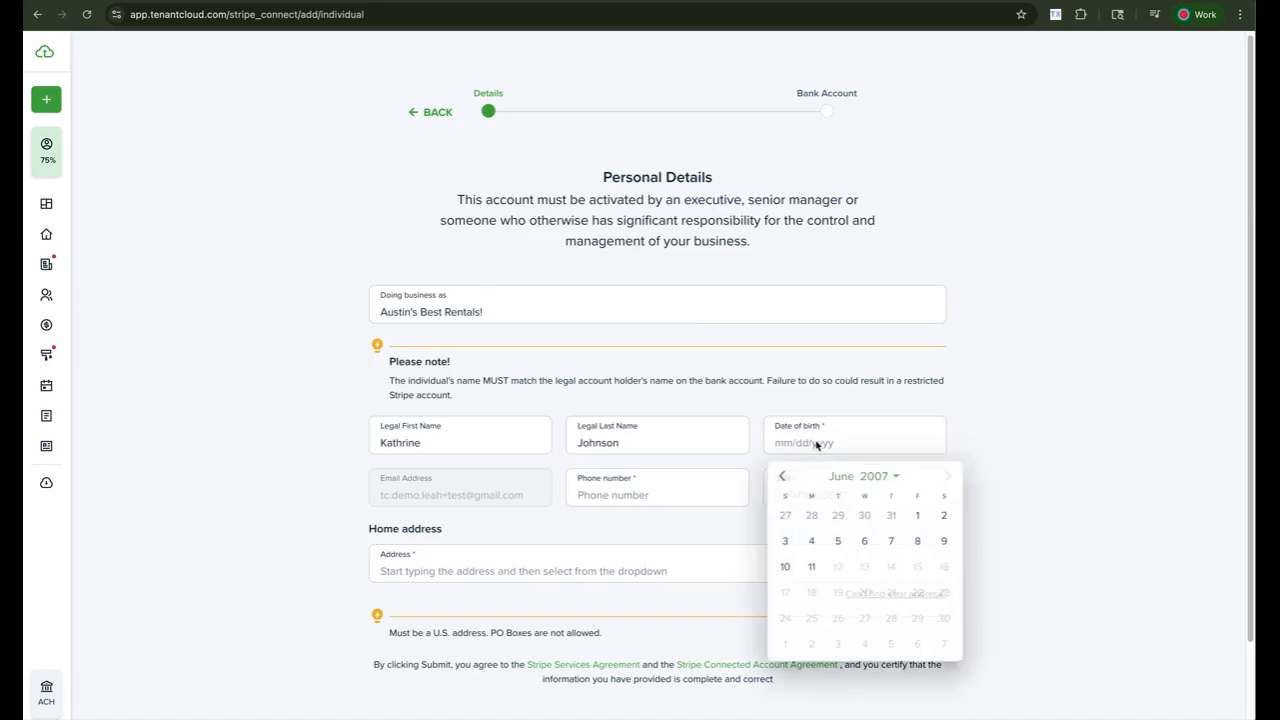
pyautogui.click(919, 516)
pyautogui.click(633, 490)
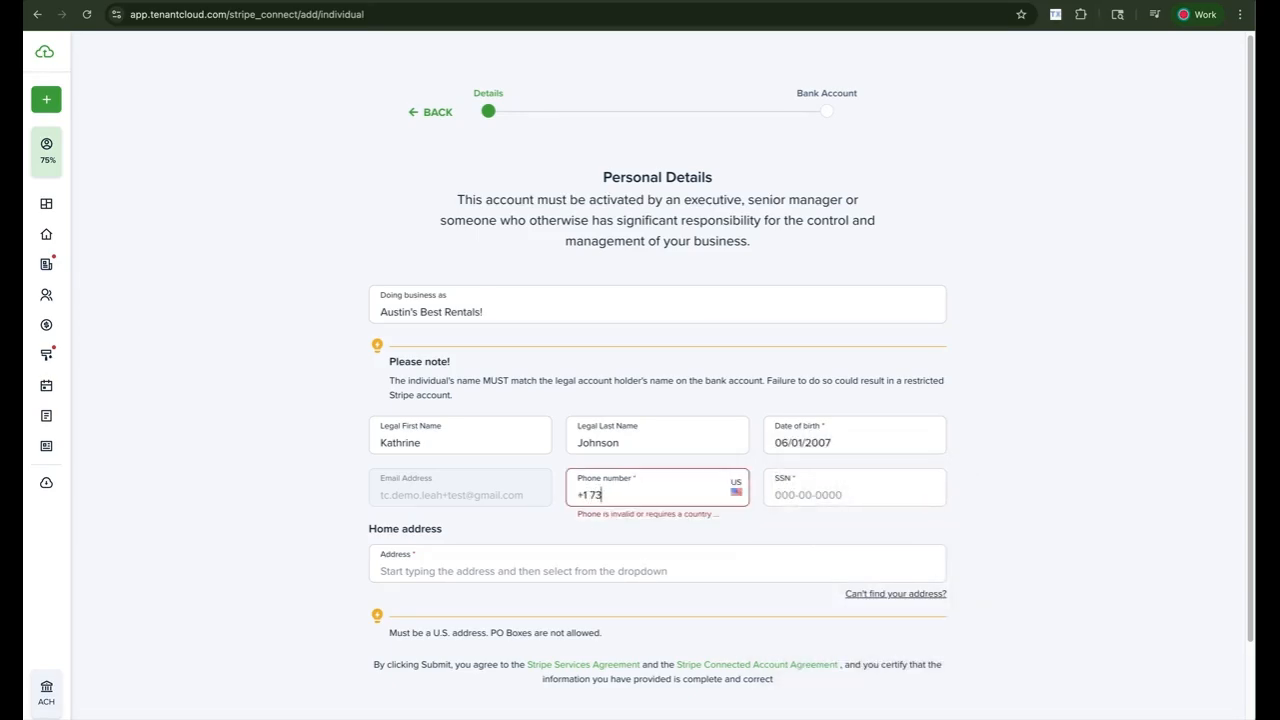
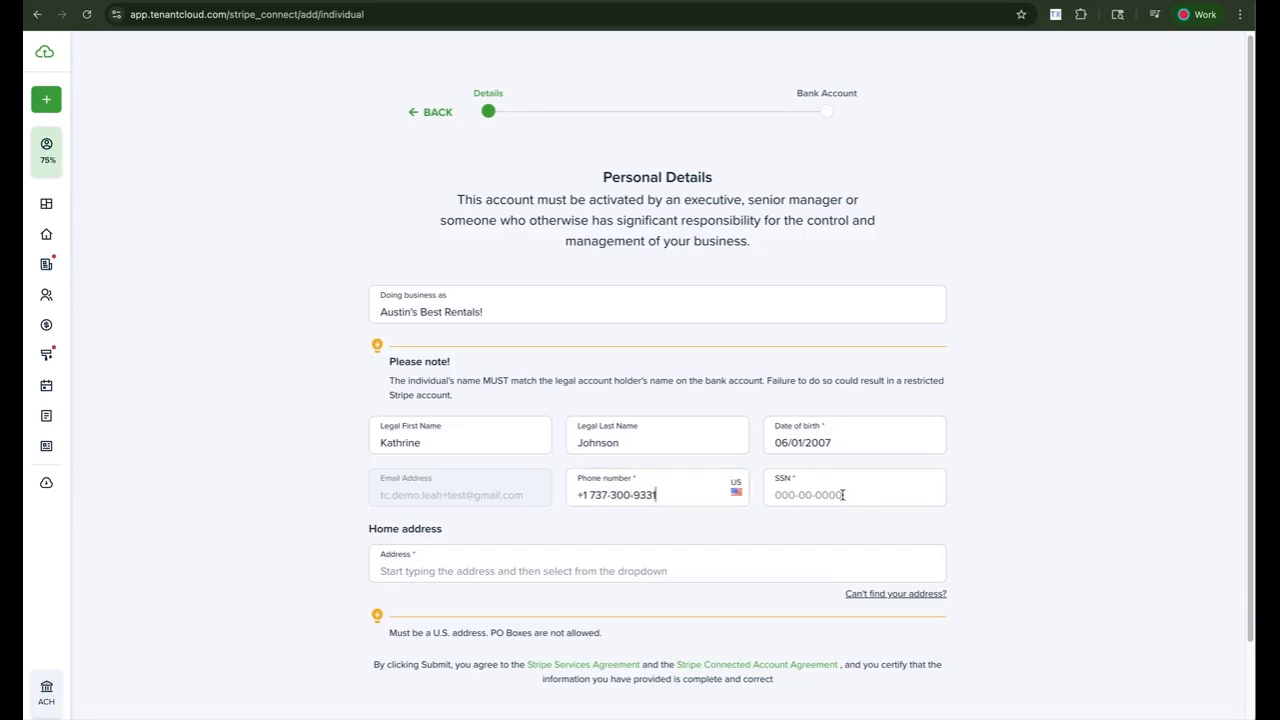
pyautogui.click(807, 494)
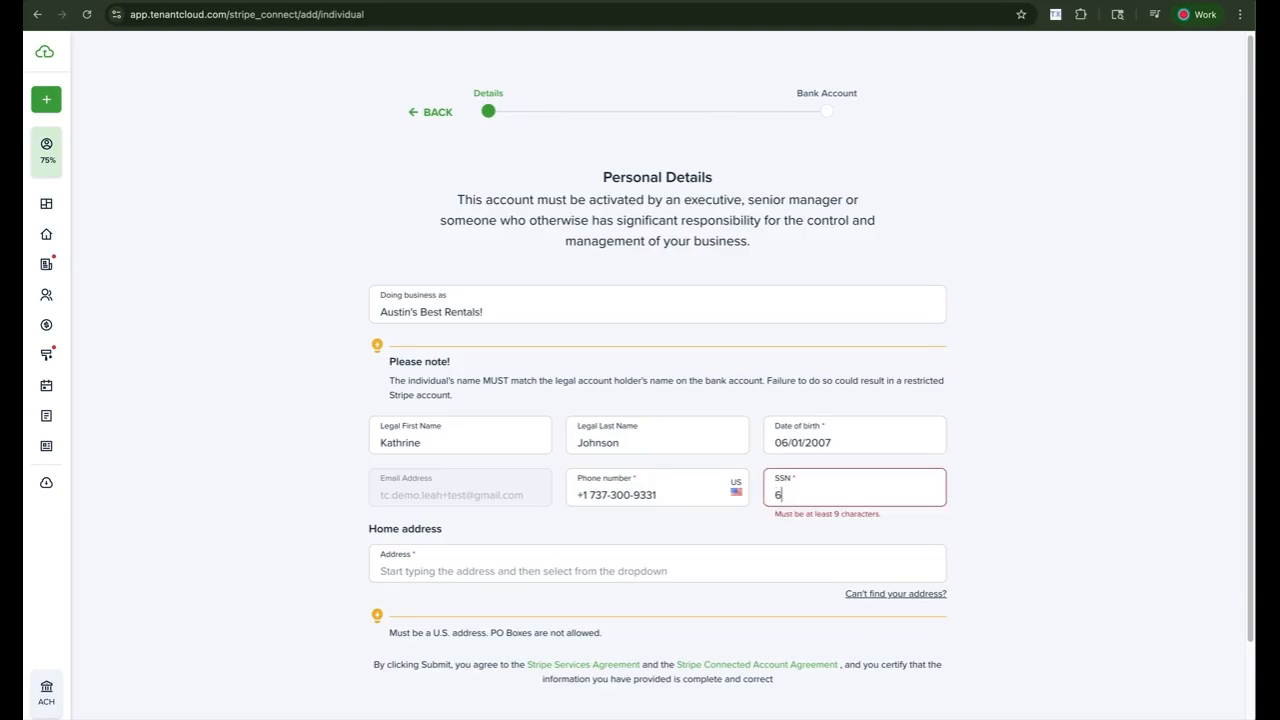
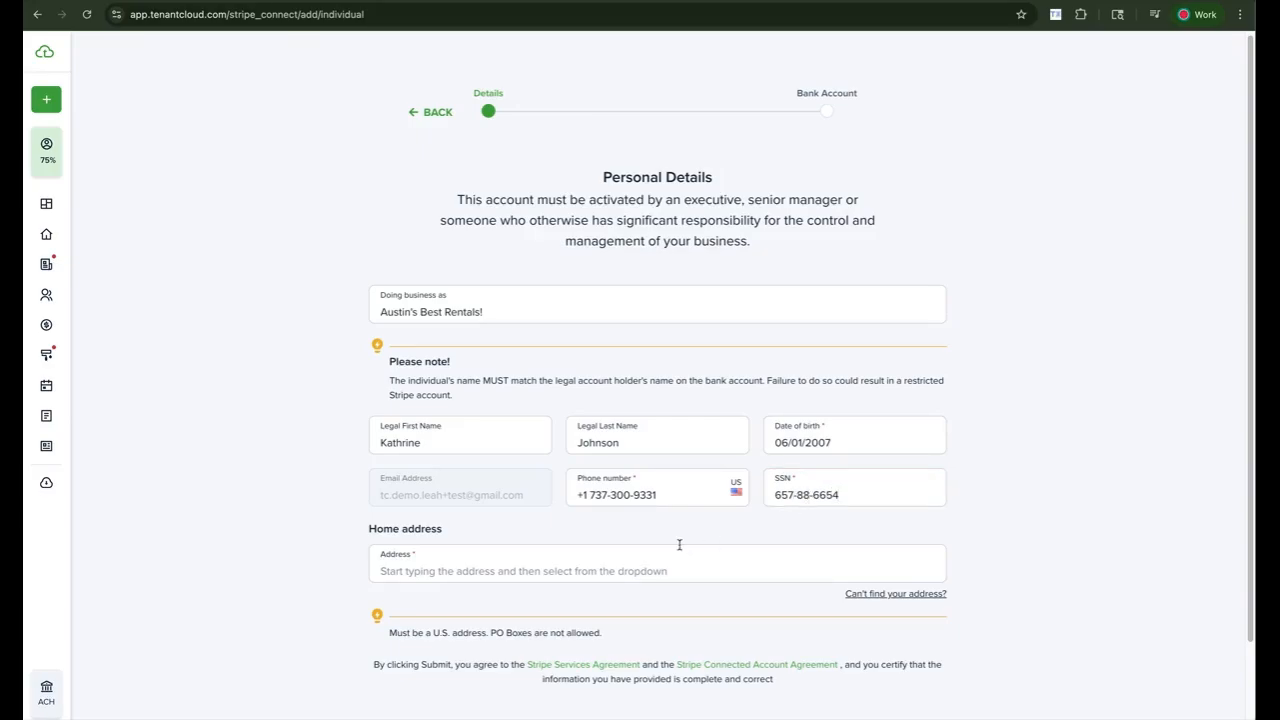
pyautogui.scroll(-2, 680, 545)
# - Enter the home address by starting the street and using a suggested U.S. address
pyautogui.click(560, 481)
pyautogui.write('123')
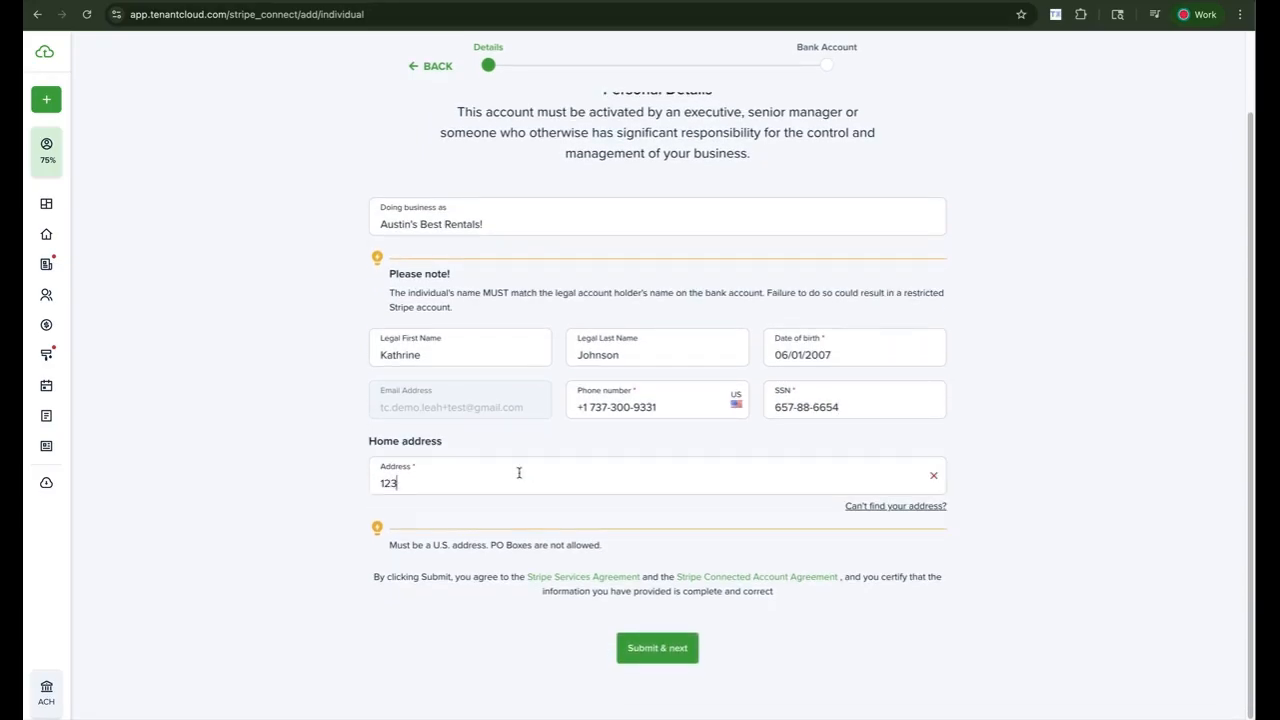
pyautogui.write(' mai')
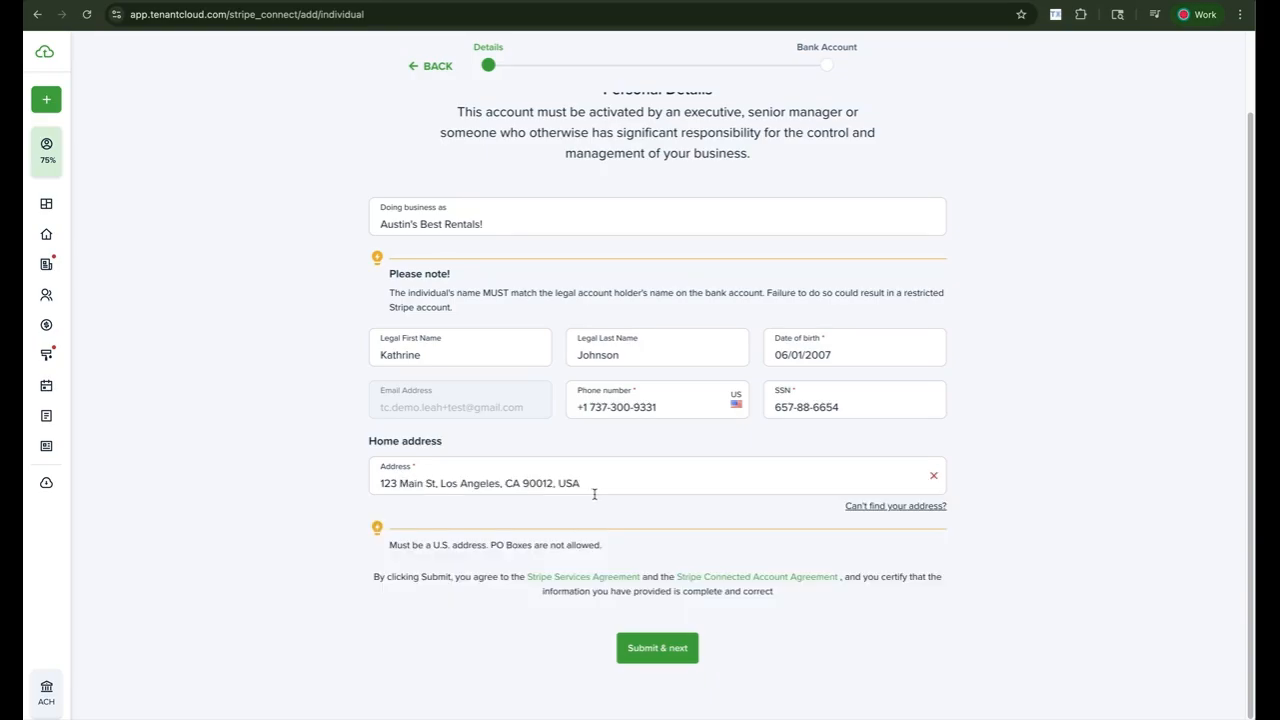
pyautogui.scroll(-1, 594, 494)
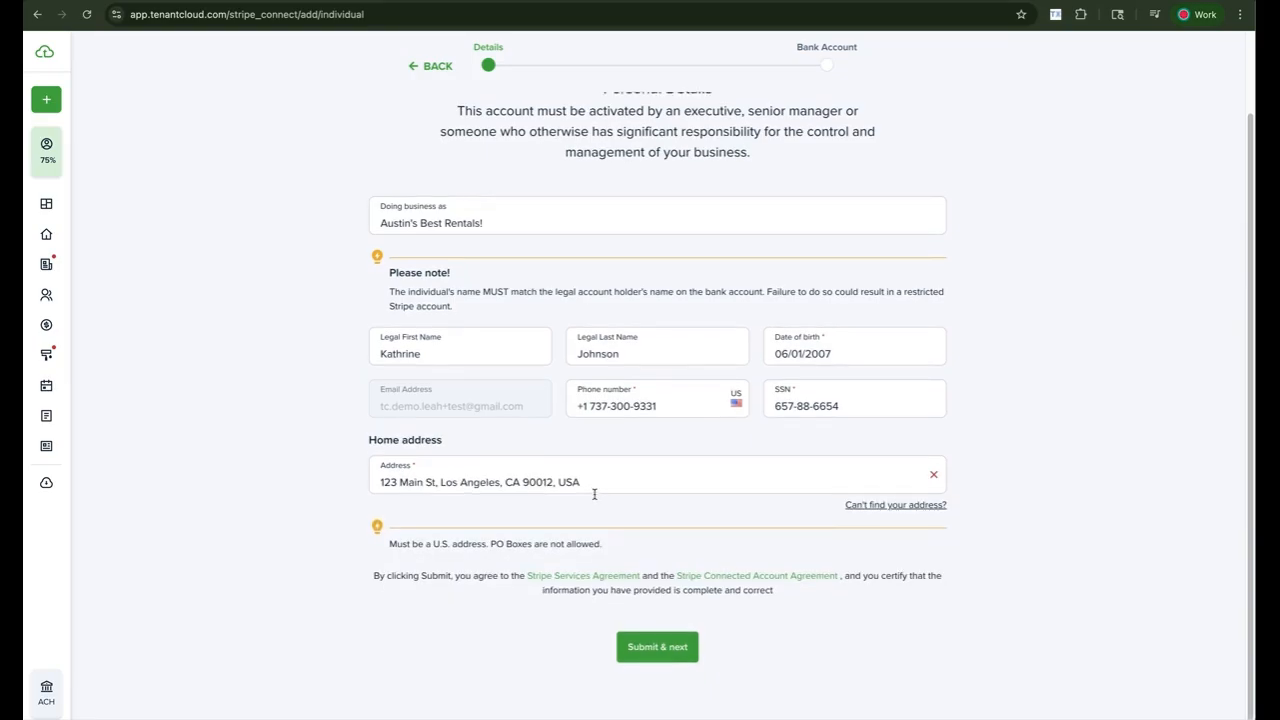
pyautogui.scroll(1, 594, 494)
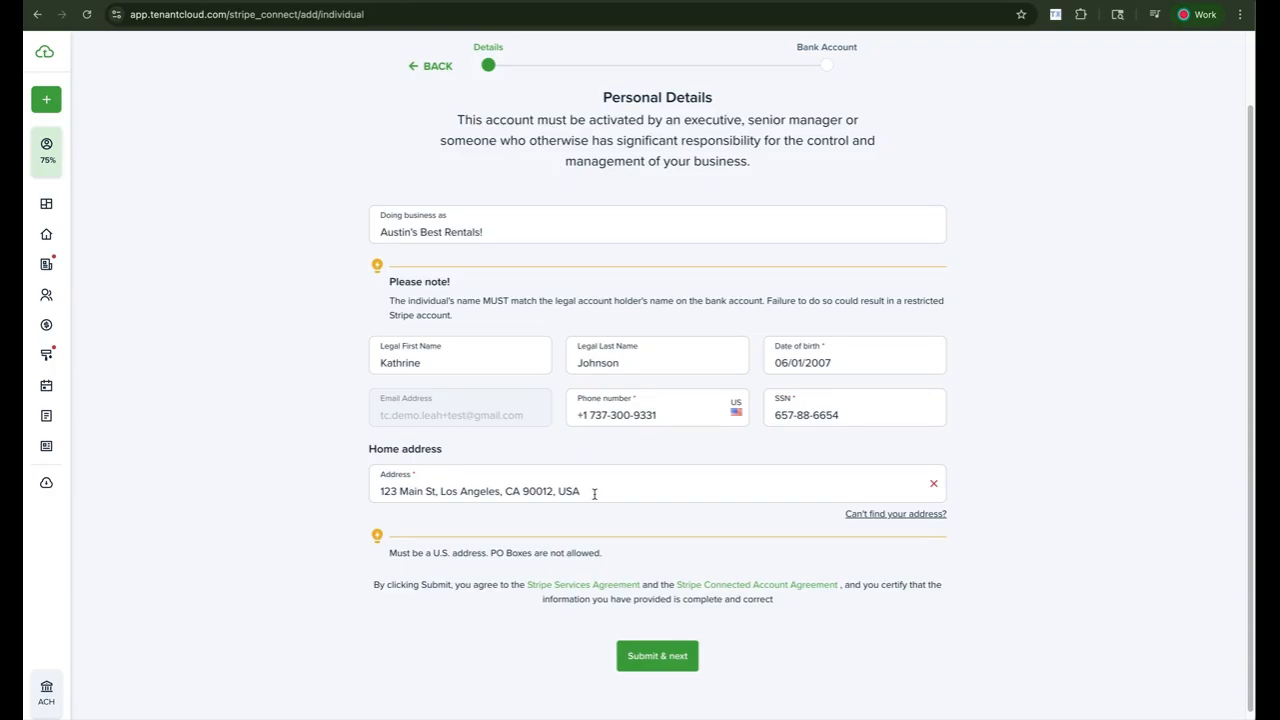
pyautogui.scroll(-1, 594, 494)
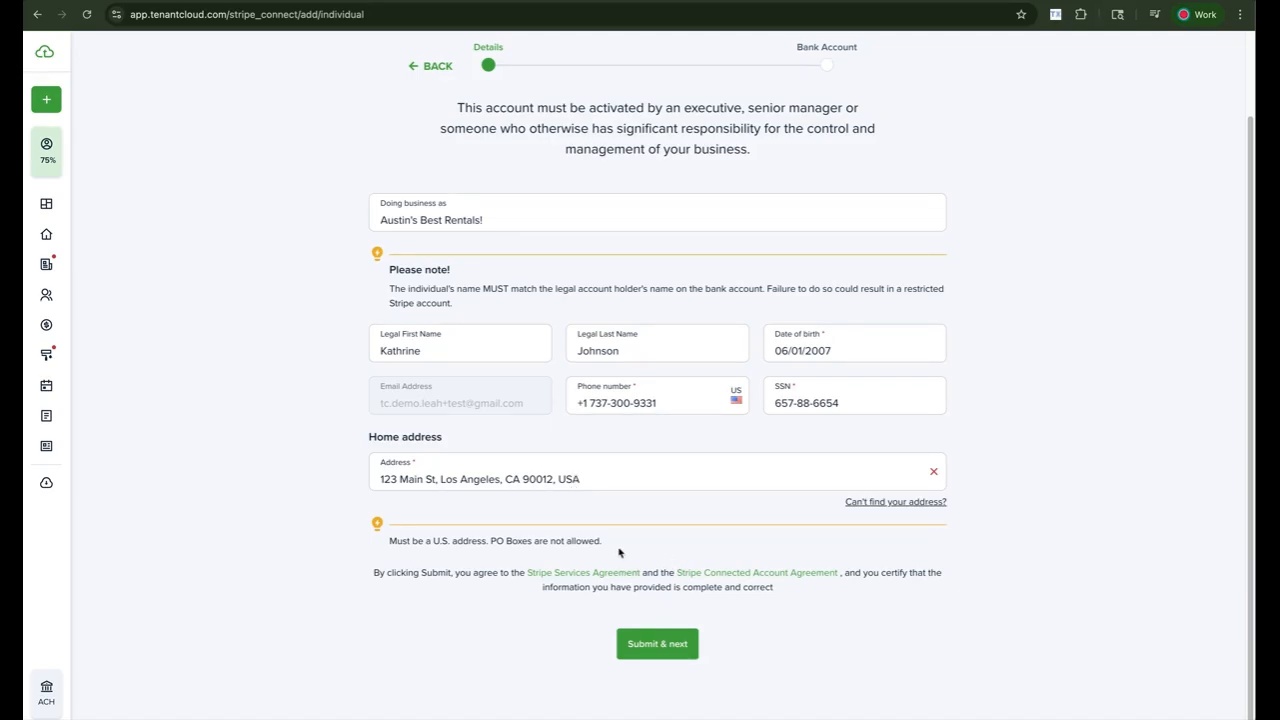
pyautogui.scroll(1, 632, 530)
pyautogui.scroll(-1, 663, 586)
pyautogui.scroll(1, 672, 329)
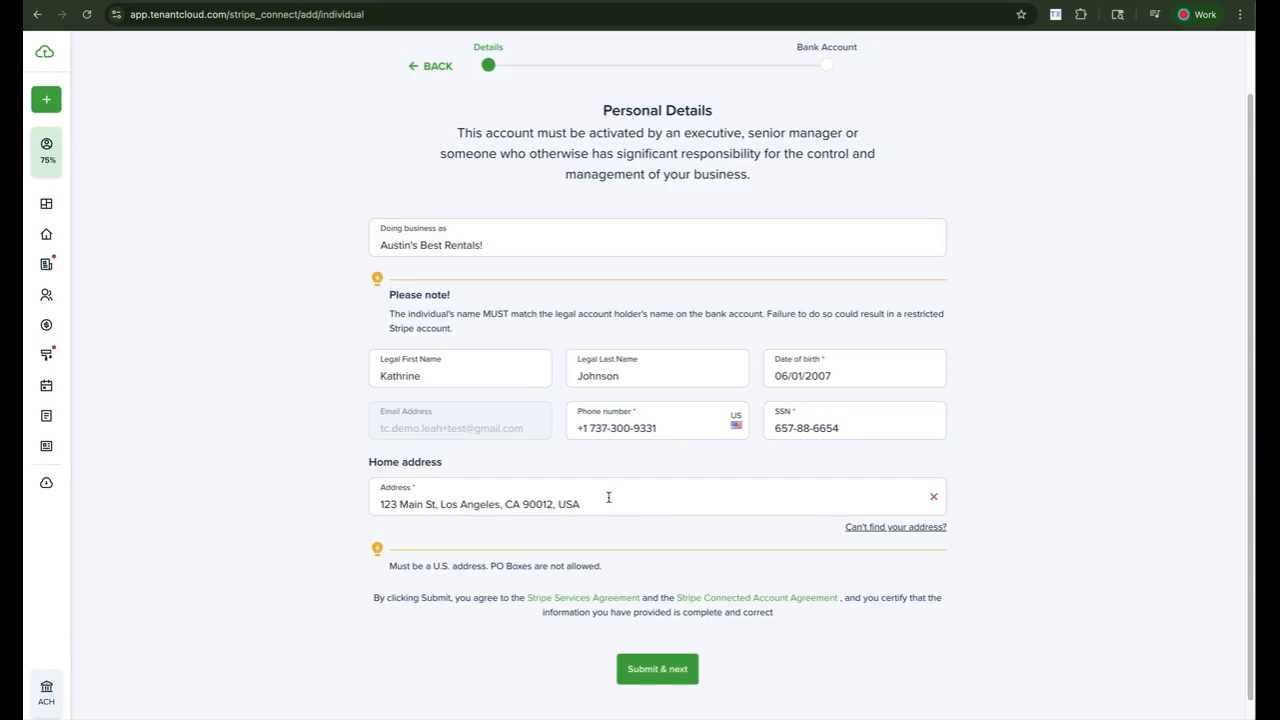
# - Correct the spelling of the legal first name and add a hyphenated second last name
pyautogui.click(487, 377)
pyautogui.press('BackSpace')
pyautogui.press('BackSpace')
pyautogui.press('BackSpace')
pyautogui.press('BackSpace')
pyautogui.press('BackSpace')
pyautogui.press('BackSpace')
pyautogui.write('te')
pyautogui.click(860, 427)
pyautogui.click(474, 380)
pyautogui.press('BackSpace')
pyautogui.write('hrine')
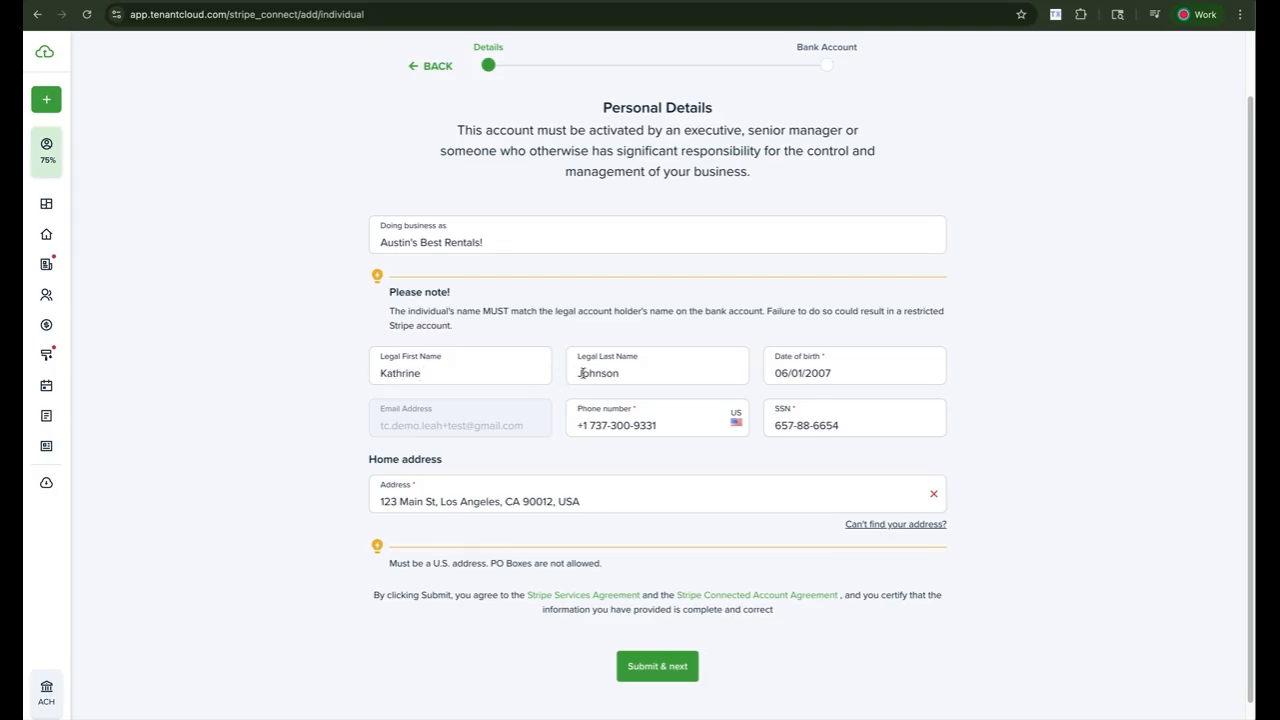
pyautogui.click(629, 371)
pyautogui.write('-Jones')
pyautogui.press('BackSpace')
pyautogui.press('BackSpace')
pyautogui.write('J')
# - Discard the individual form and restart online payment setup with the Business account type
pyautogui.click(436, 74)
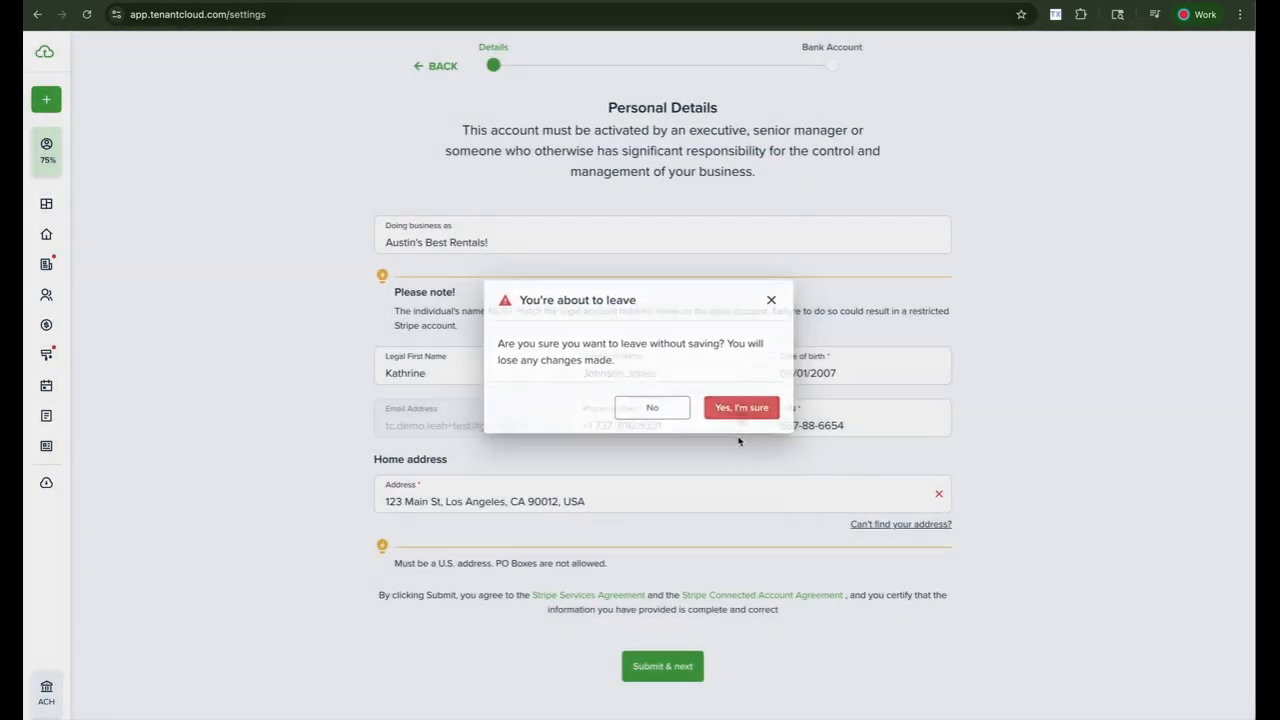
pyautogui.click(741, 407)
pyautogui.click(331, 397)
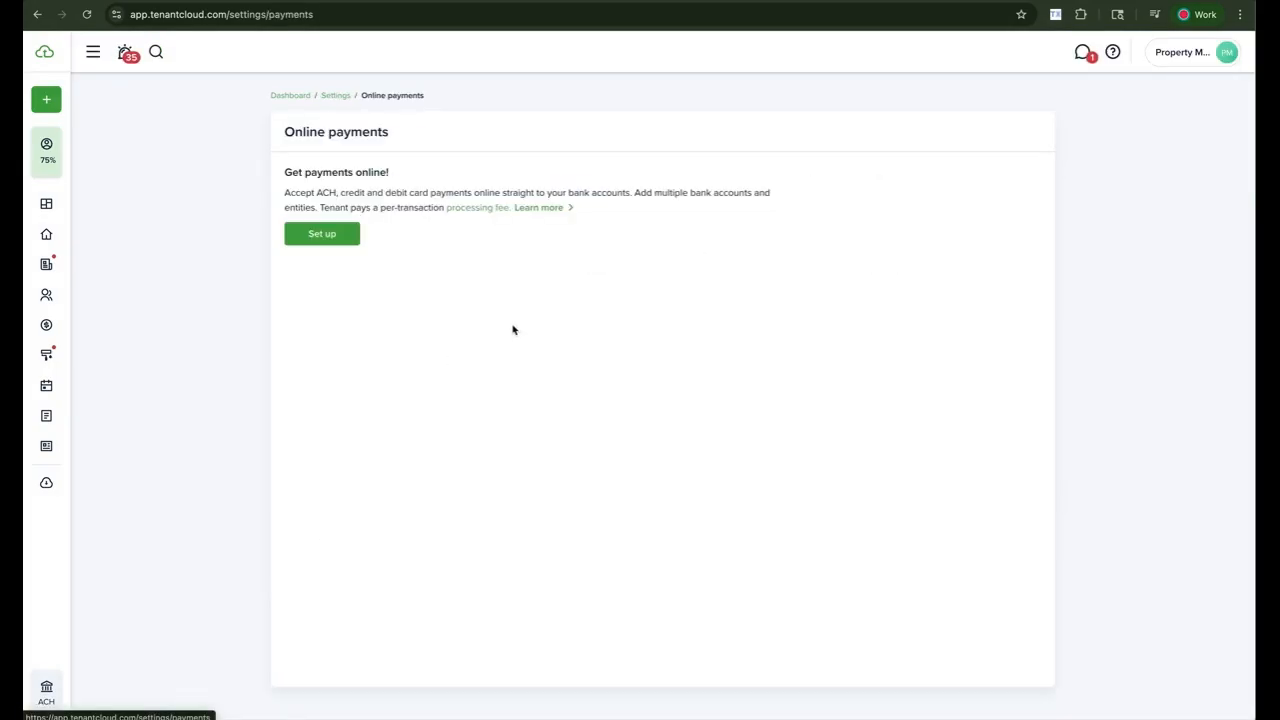
pyautogui.click(333, 240)
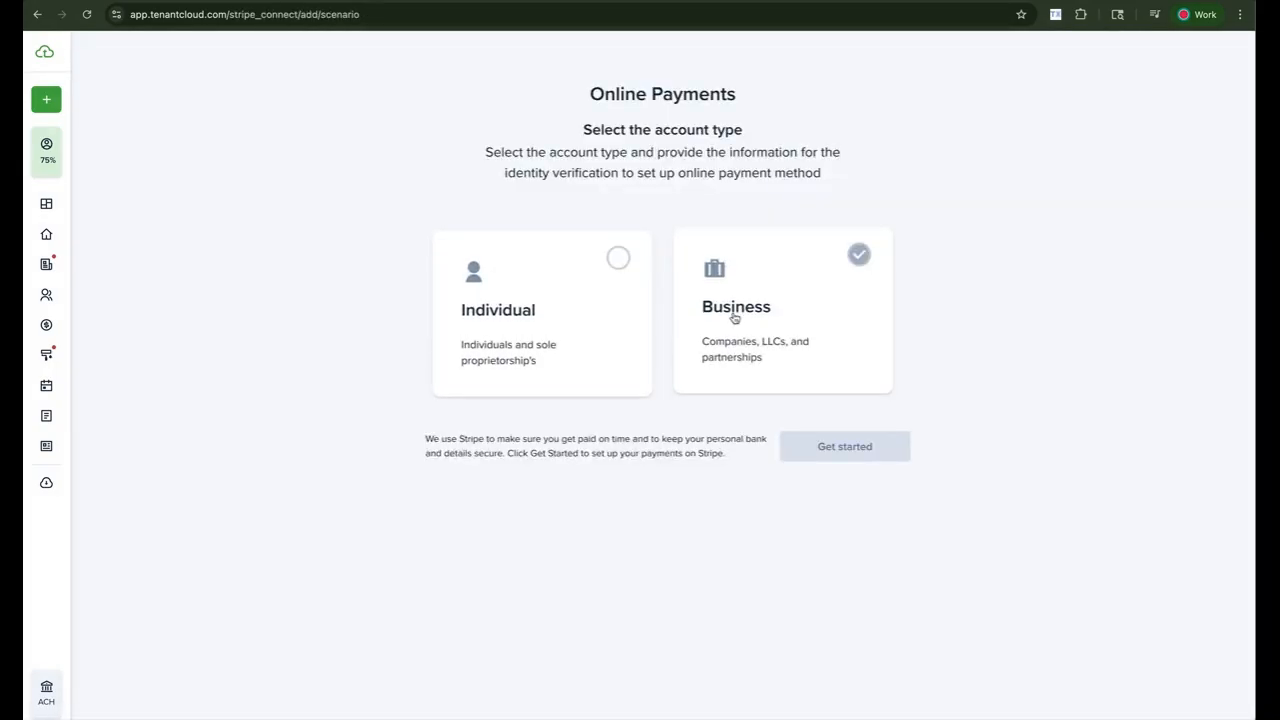
pyautogui.click(785, 290)
pyautogui.click(818, 450)
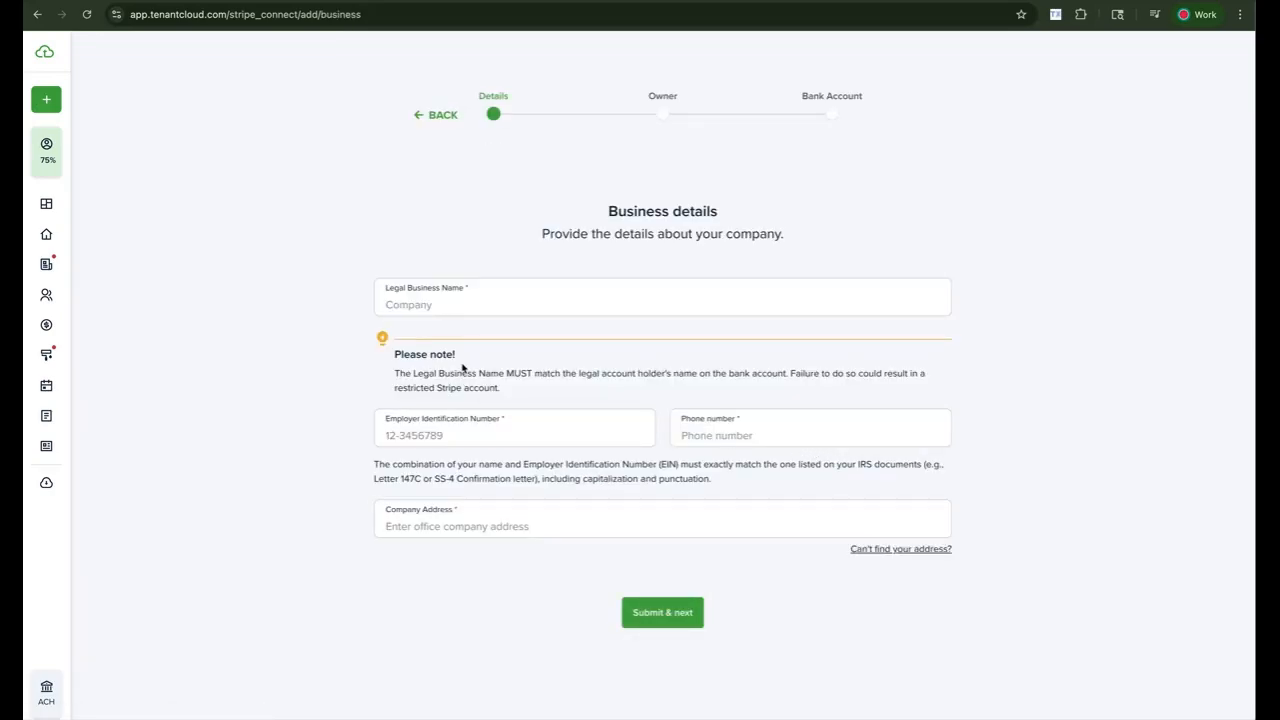
# - Enter Austin's Best Rentals! as Legal Business Name and type the company's EIN
pyautogui.click(459, 308)
pyautogui.write("Austin's Best Rentals!")
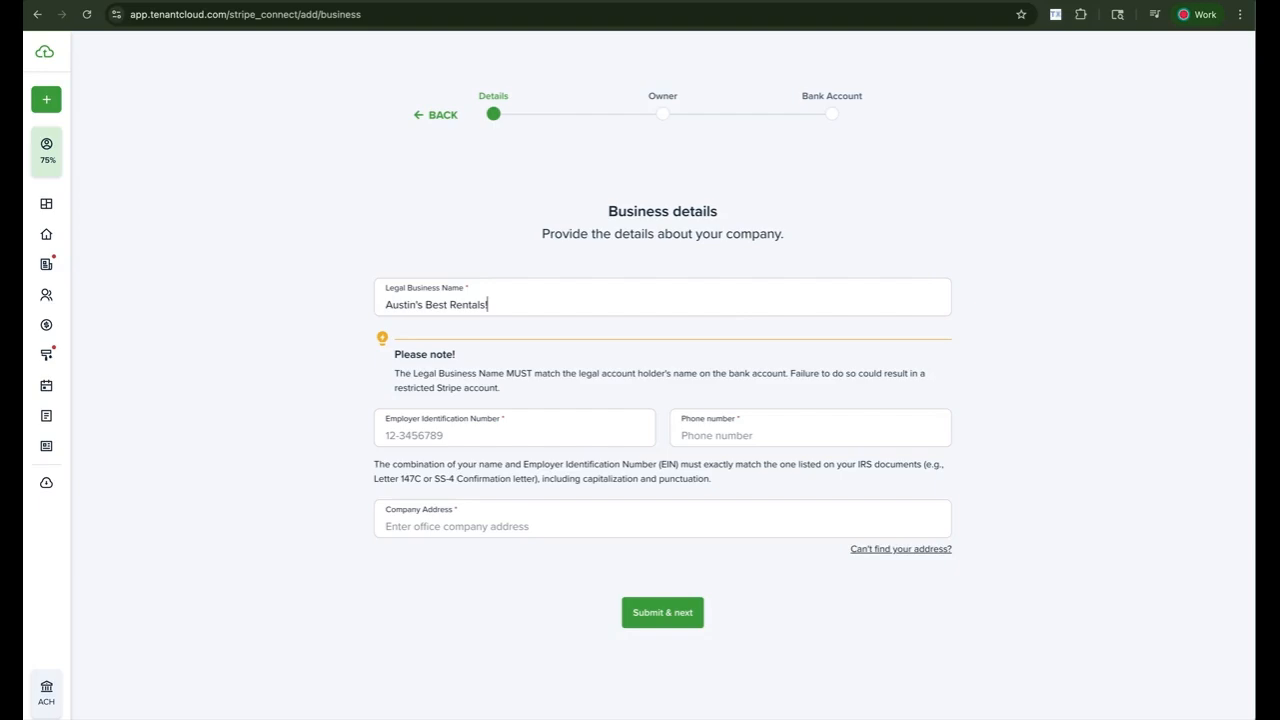
pyautogui.click(445, 435)
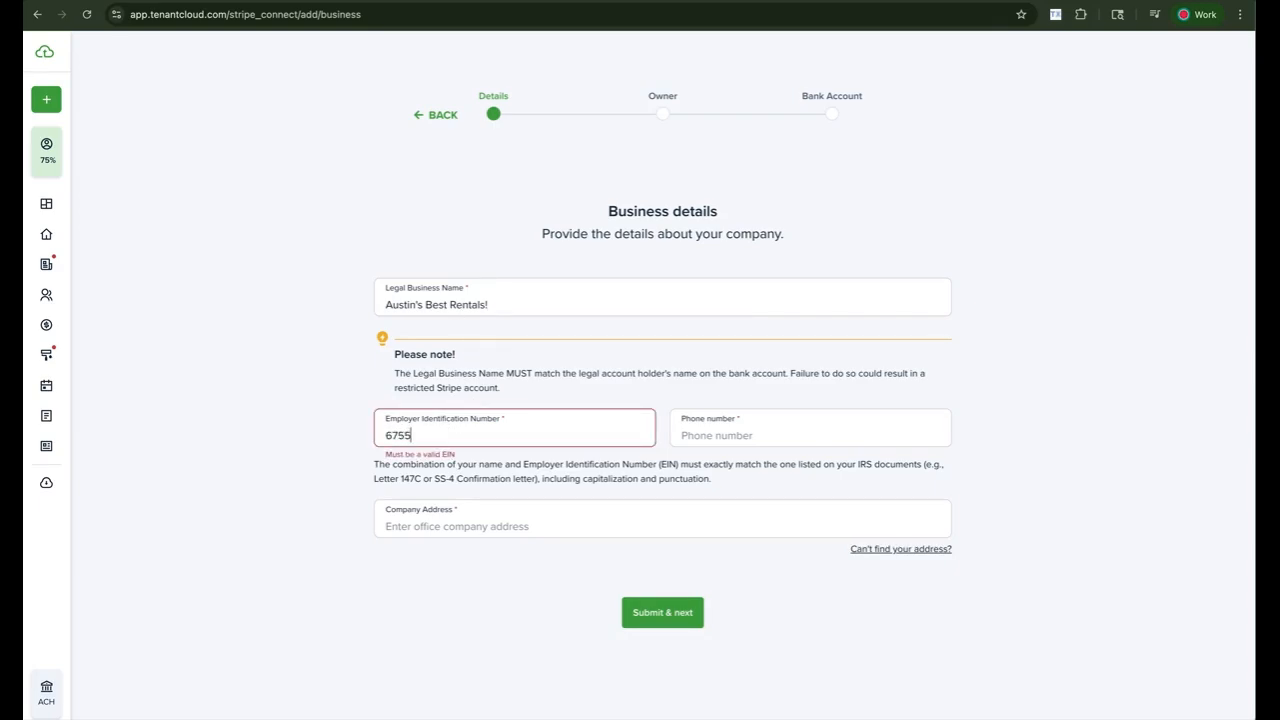
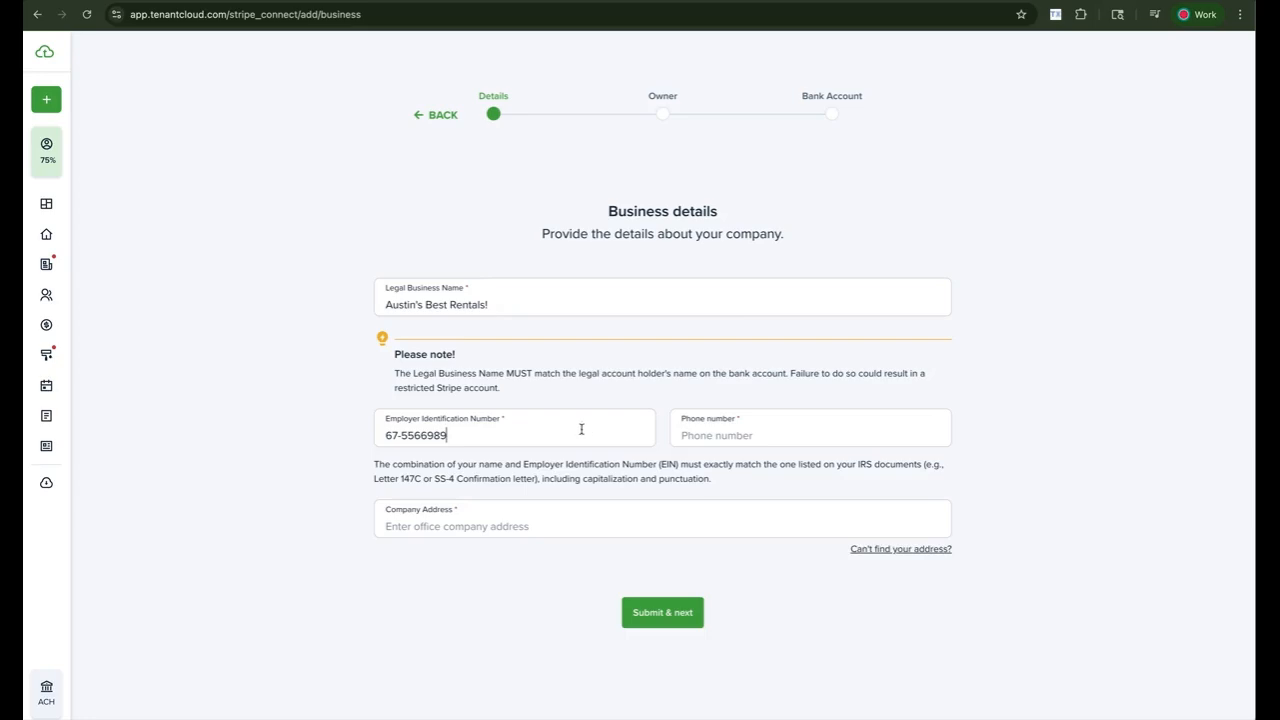
# - Add the company phone with +1 code and a Caldwell, ID address, then submit the business details
pyautogui.click(496, 431)
pyautogui.click(694, 433)
pyautogui.write('7317')
pyautogui.press('BackSpace')
pyautogui.press('BackSpace')
pyautogui.press('BackSpace')
pyautogui.press('BackSpace')
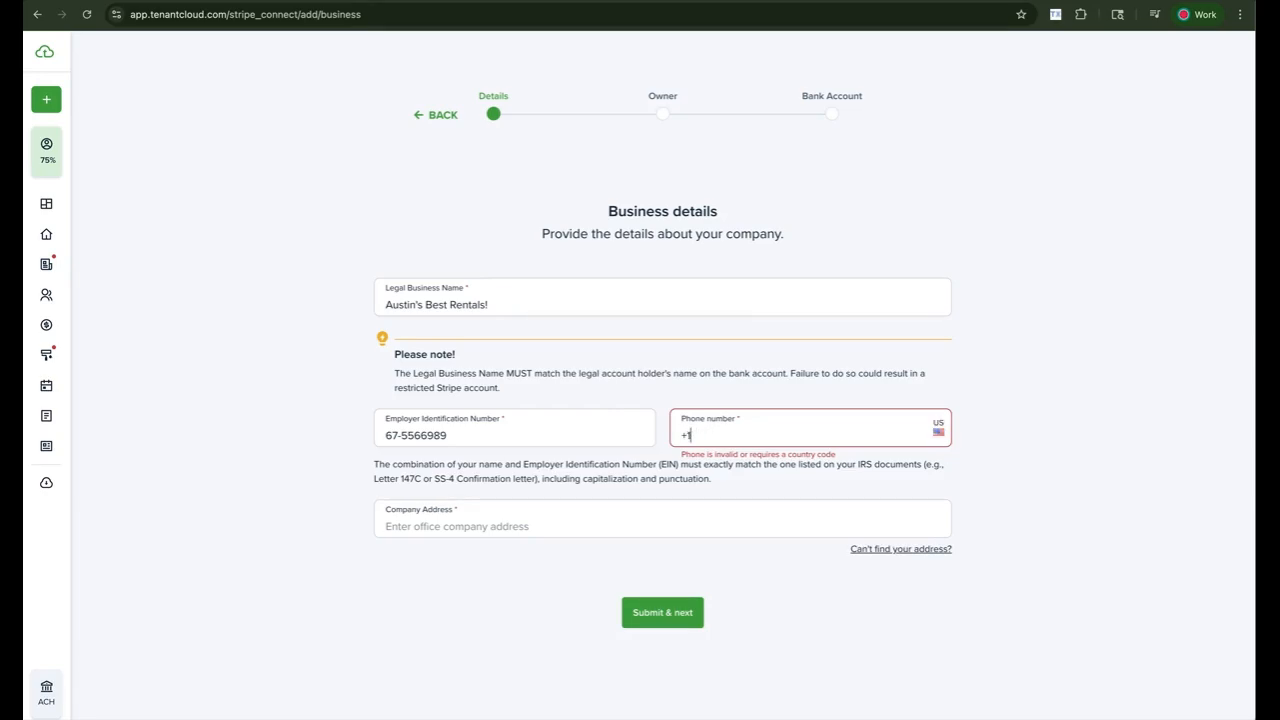
pyautogui.write('1')
pyautogui.press('Tab')
pyautogui.write('1')
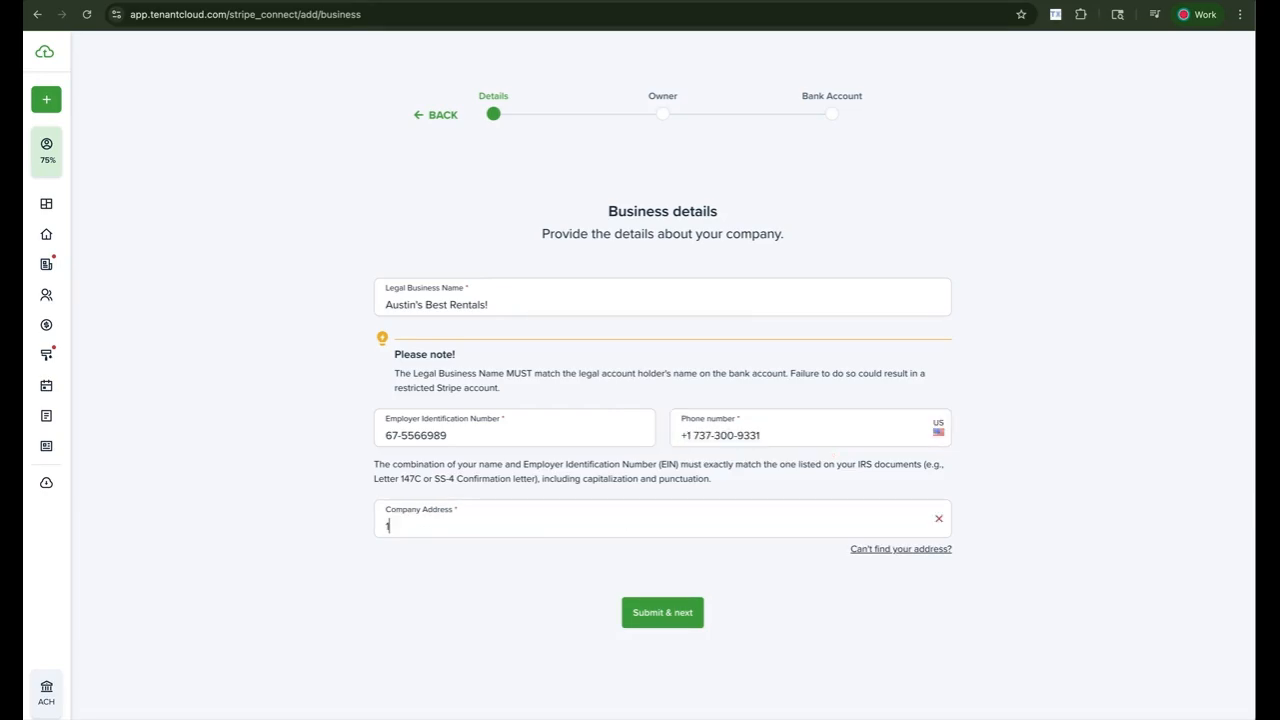
pyautogui.write('23 main')
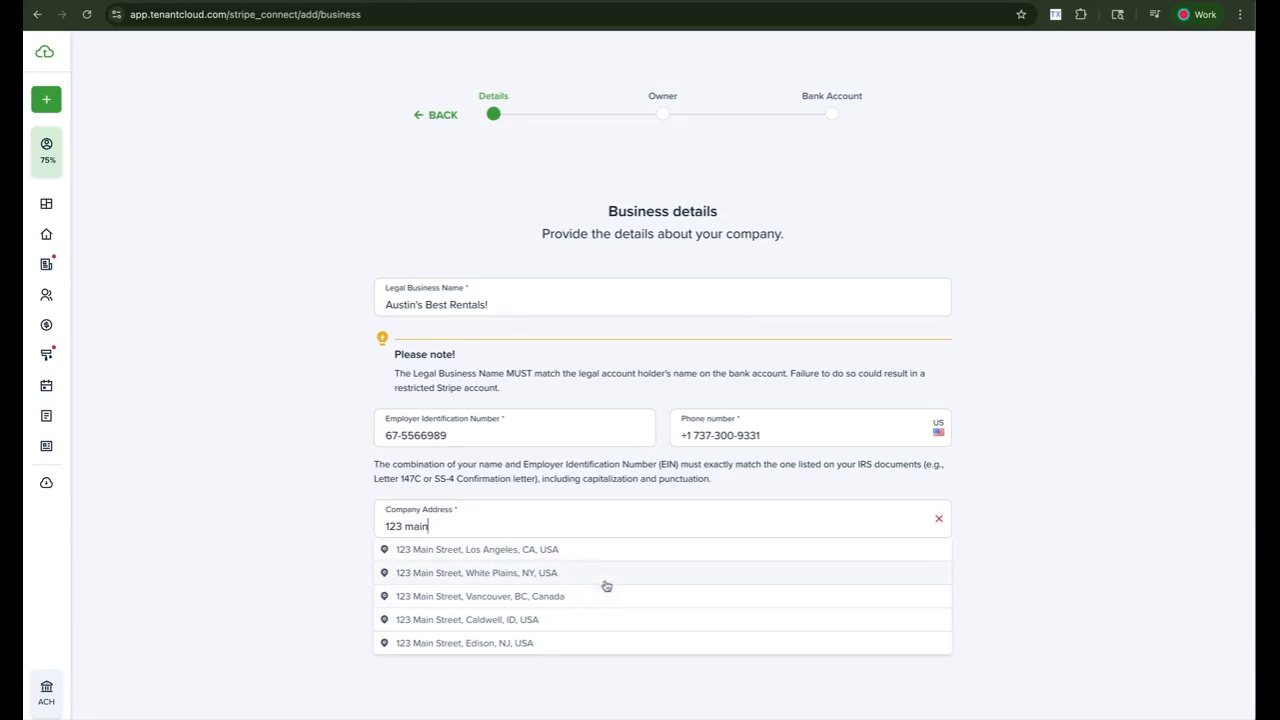
pyautogui.click(586, 620)
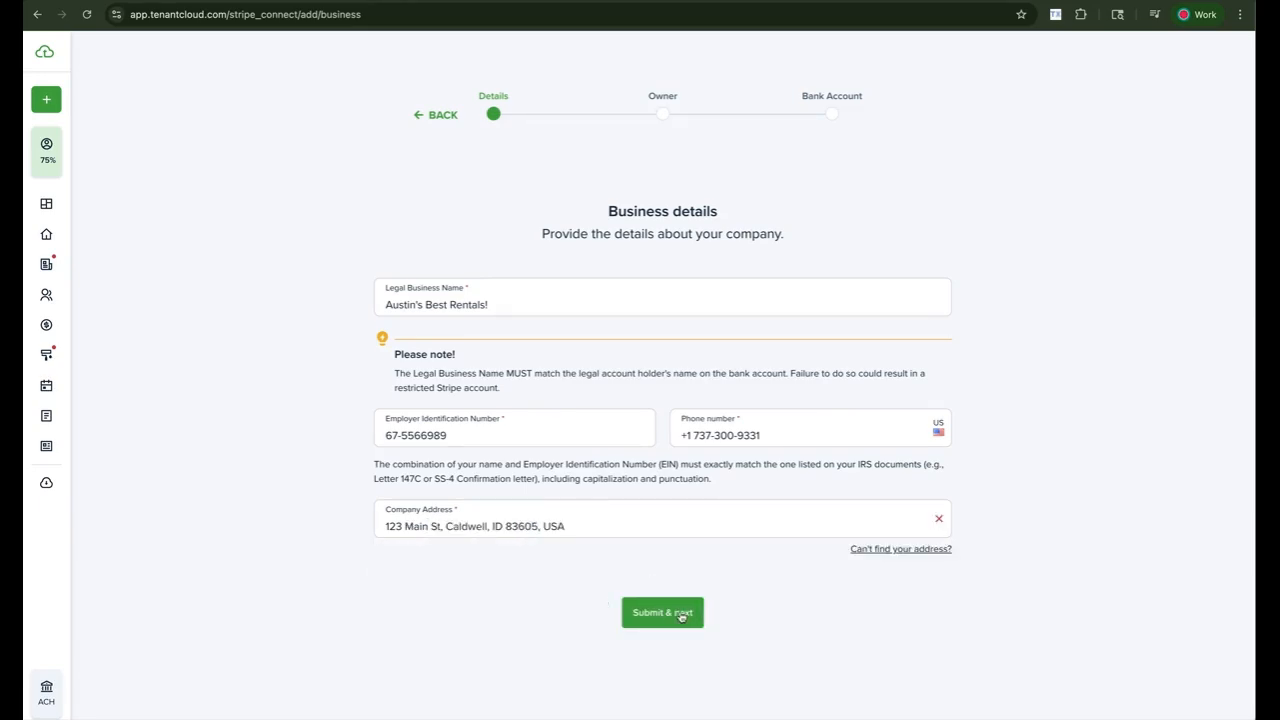
pyautogui.click(680, 614)
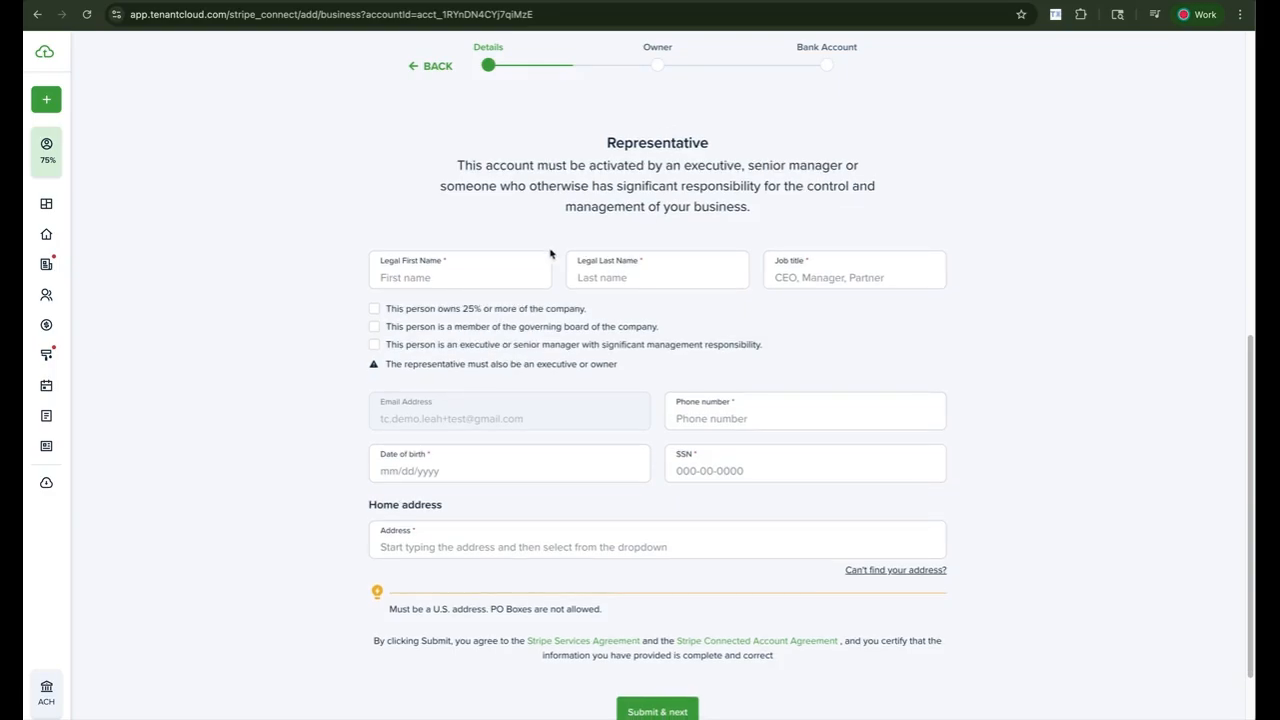
# - Enter the representative's first and last name and job title CEO
pyautogui.click(501, 276)
pyautogui.press('Tab')
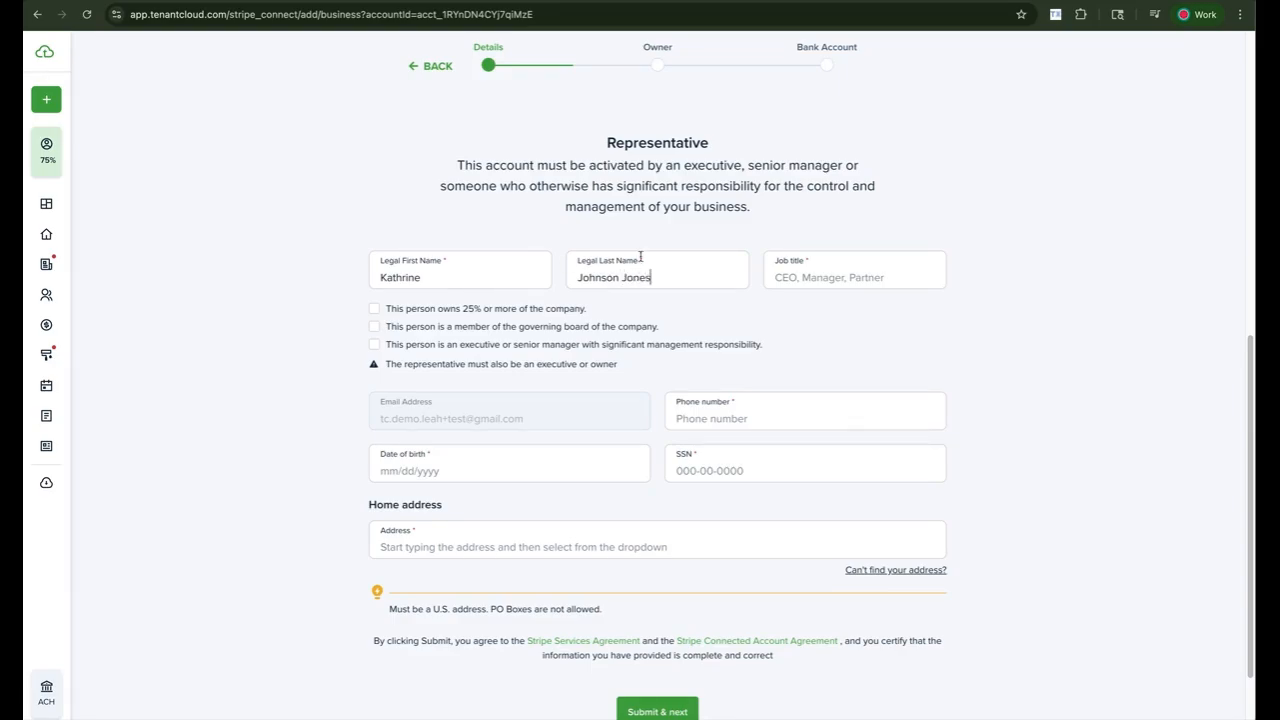
pyautogui.click(812, 277)
pyautogui.write('CEO')
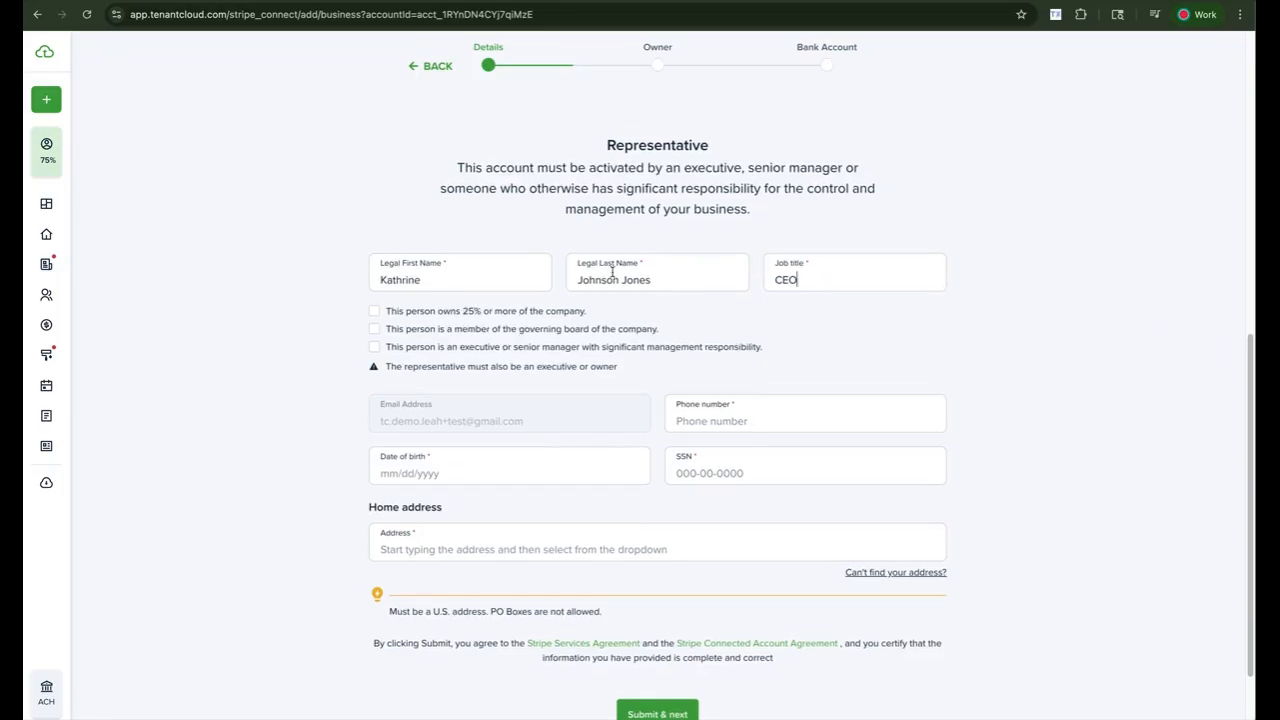
# - Confirm the 25% owner, board member and senior executive statements and enter the phone number
pyautogui.scroll(-1, 594, 269)
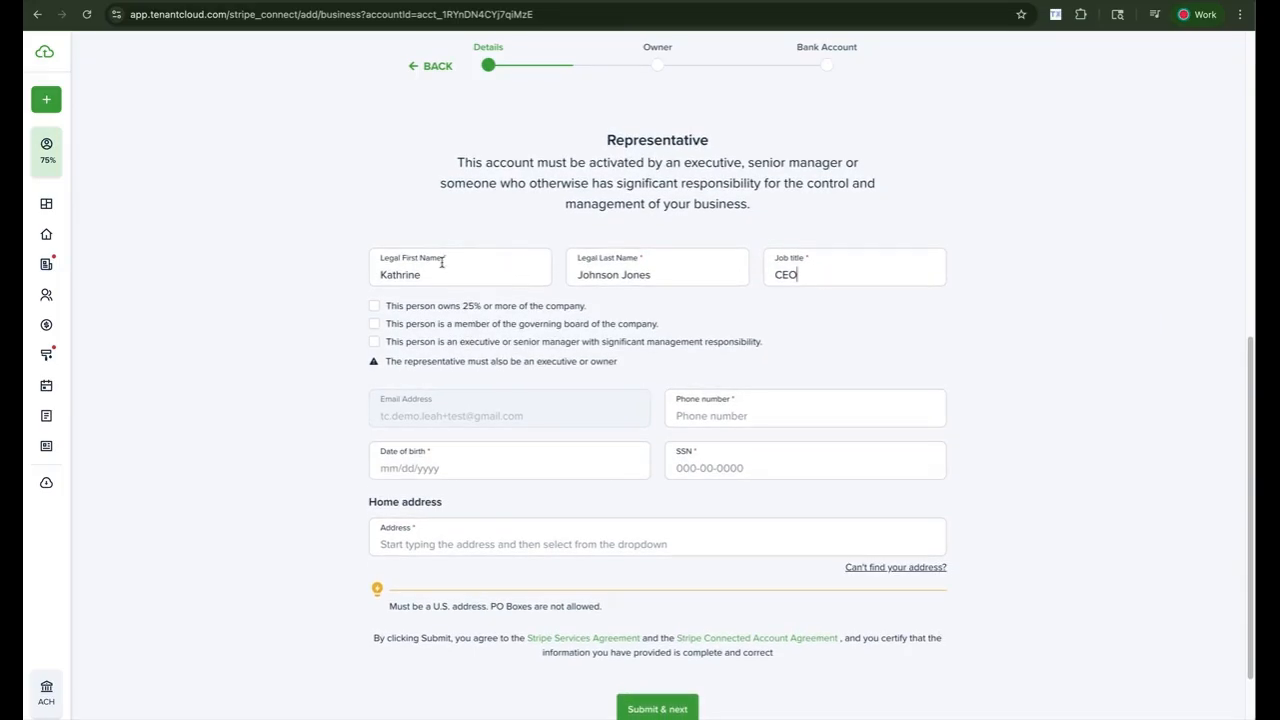
pyautogui.click(379, 272)
pyautogui.click(706, 466)
pyautogui.click(376, 311)
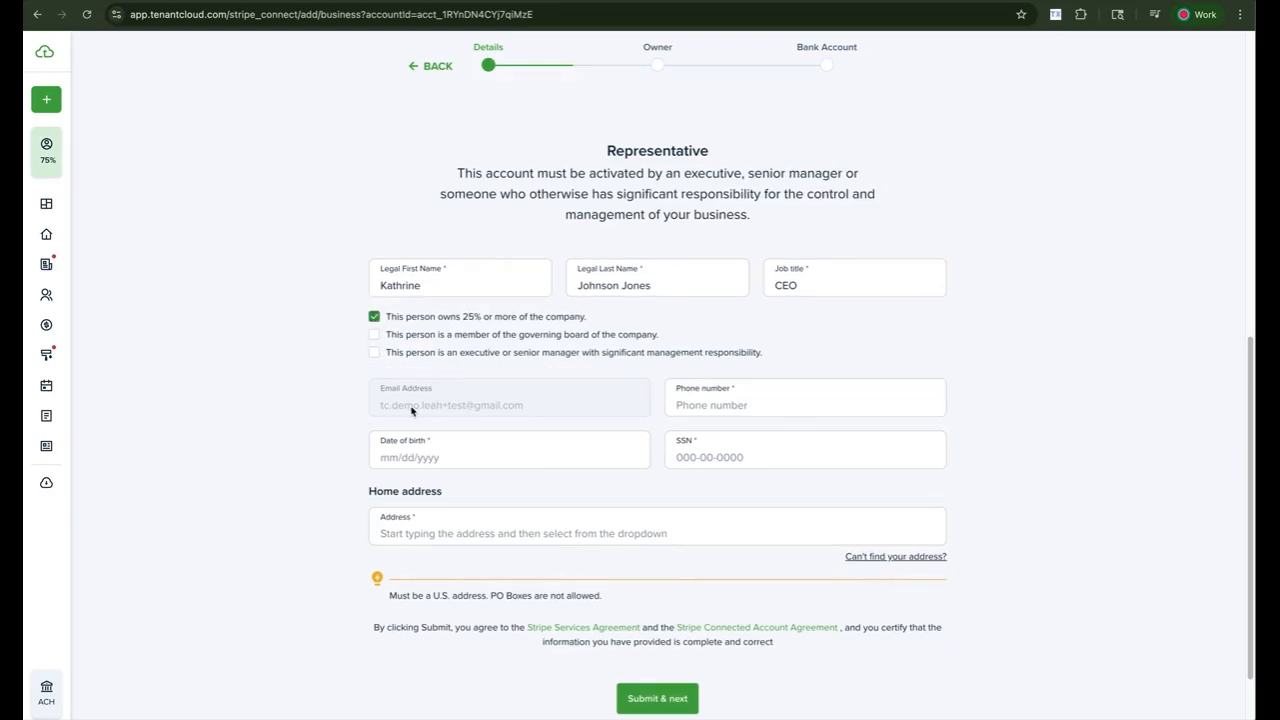
pyautogui.click(379, 339)
pyautogui.click(374, 352)
pyautogui.click(729, 401)
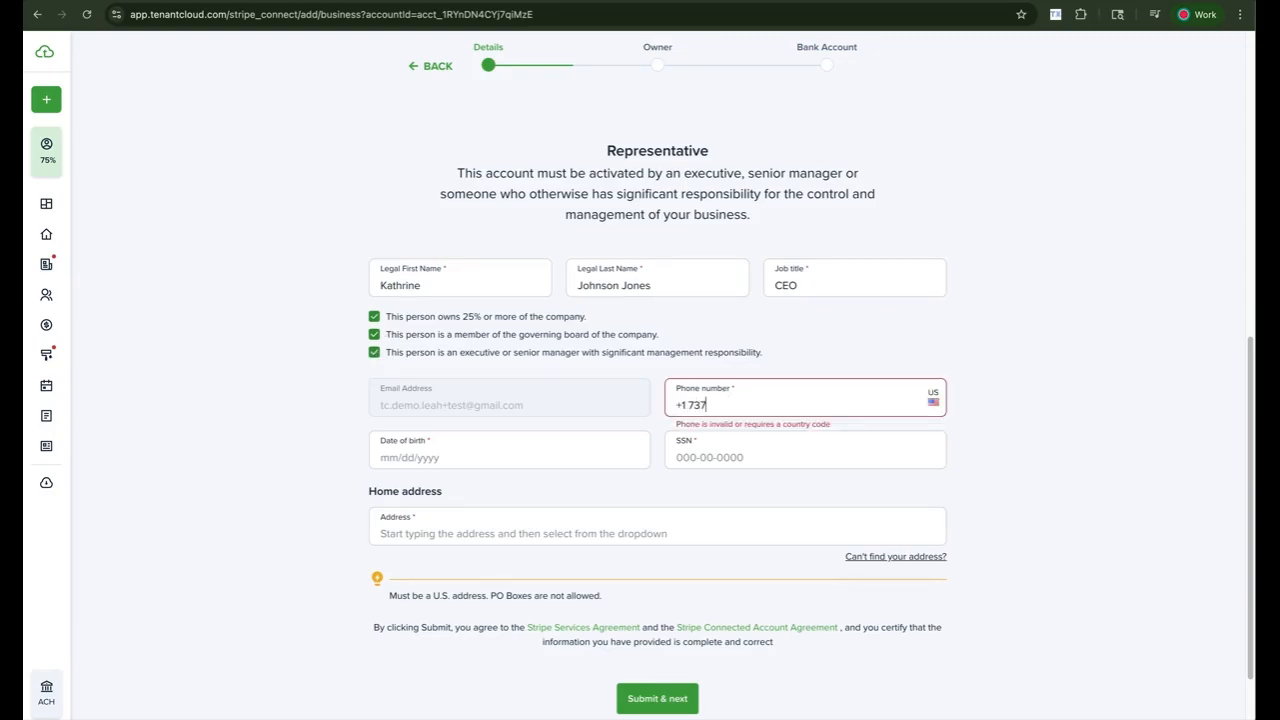
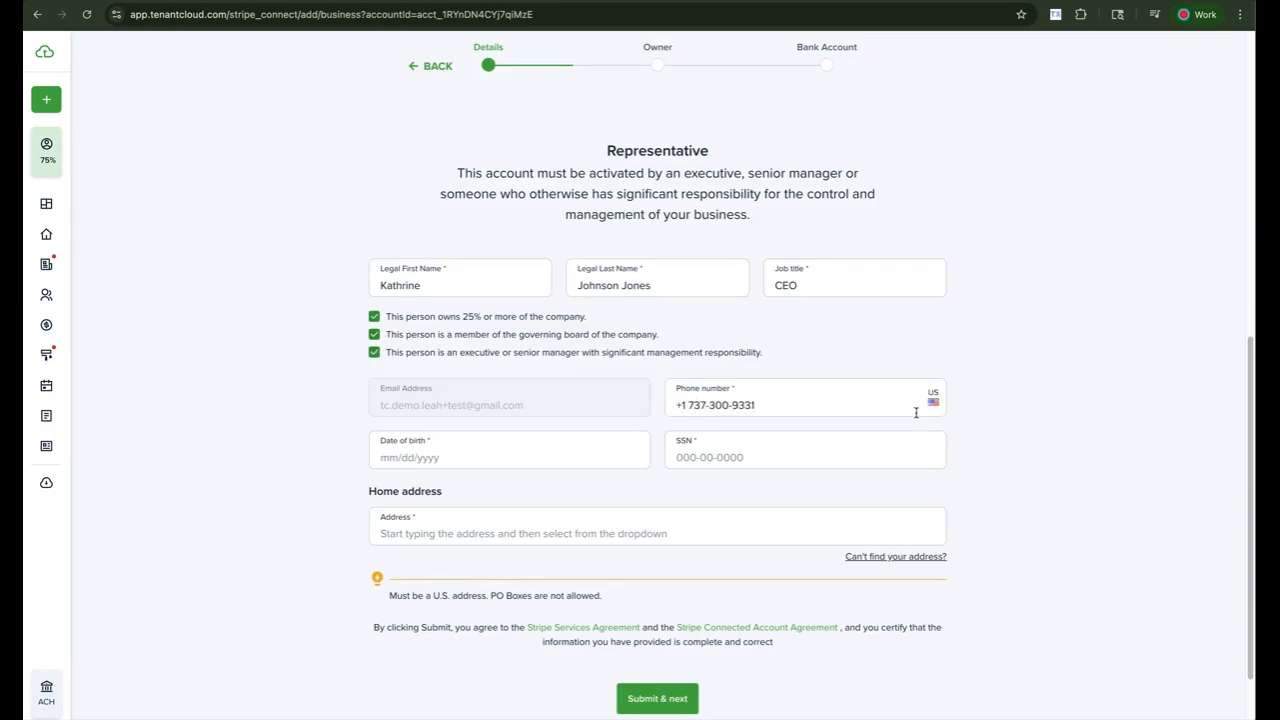
# - Set the representative's birth date to 06/01/2007 and enter their SSN
pyautogui.click(631, 455)
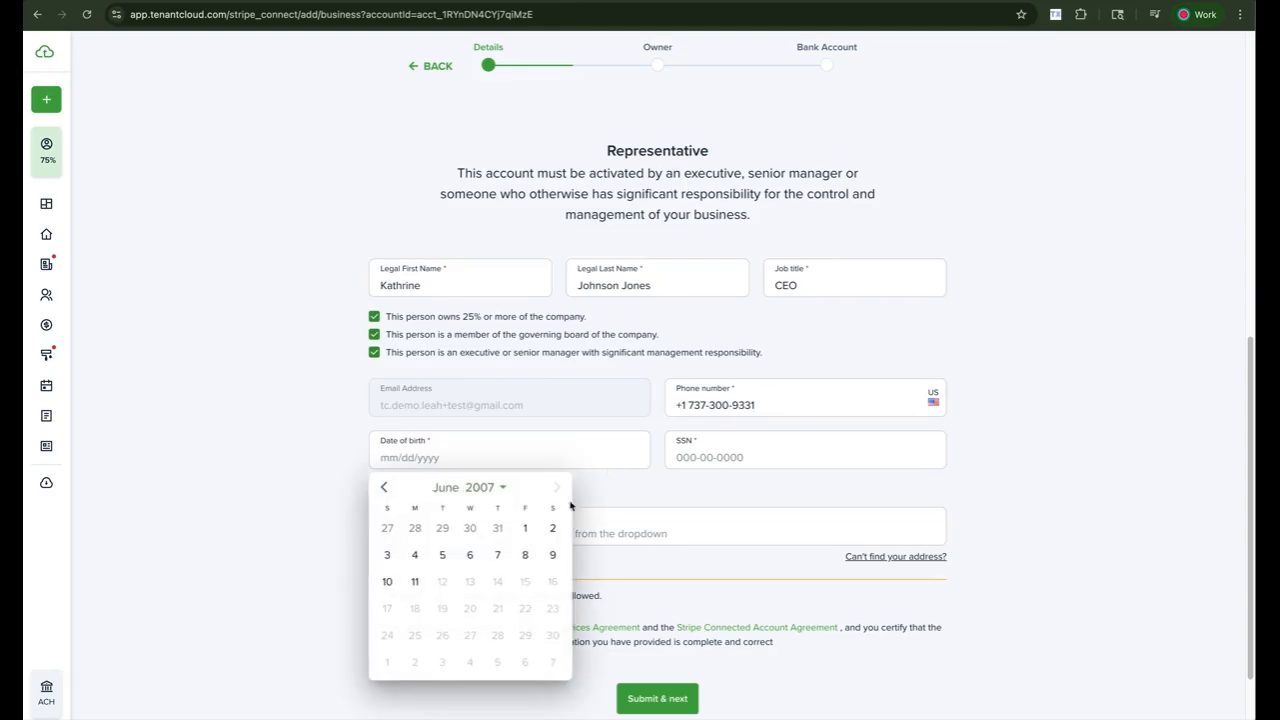
pyautogui.click(524, 529)
pyautogui.click(732, 449)
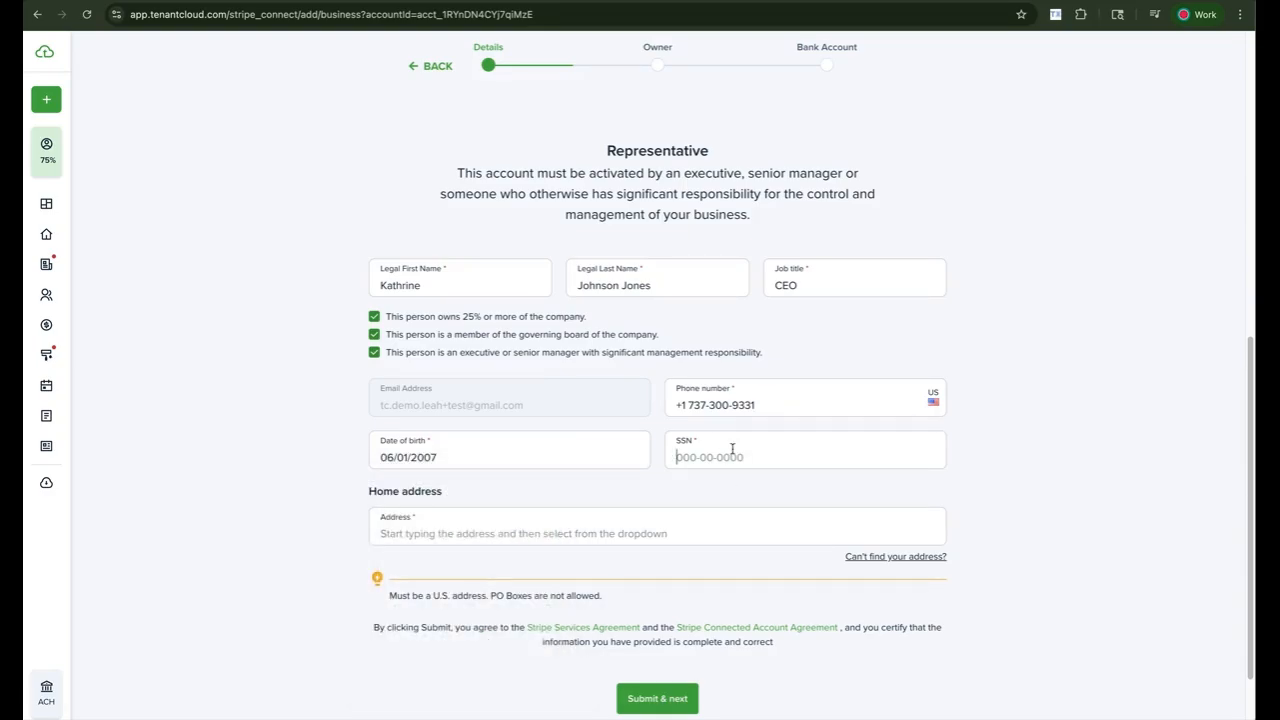
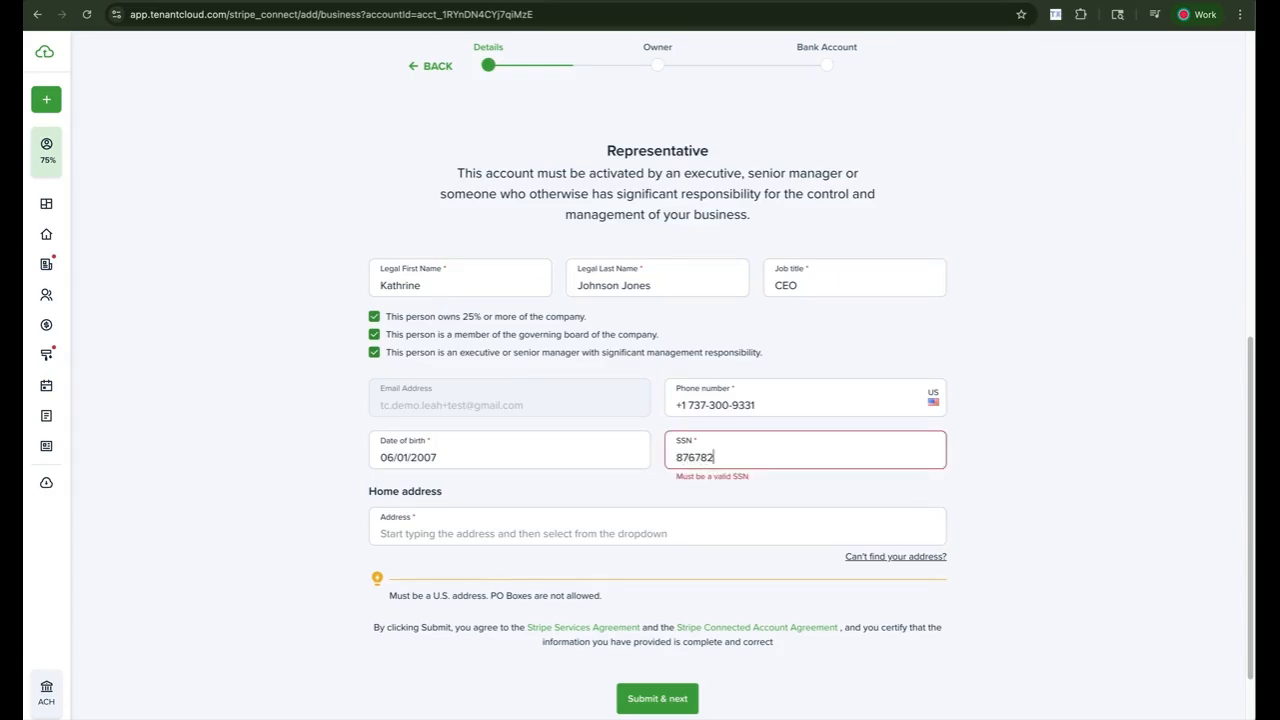
# - Pick a suggested home address and submit the representative details
pyautogui.click(599, 519)
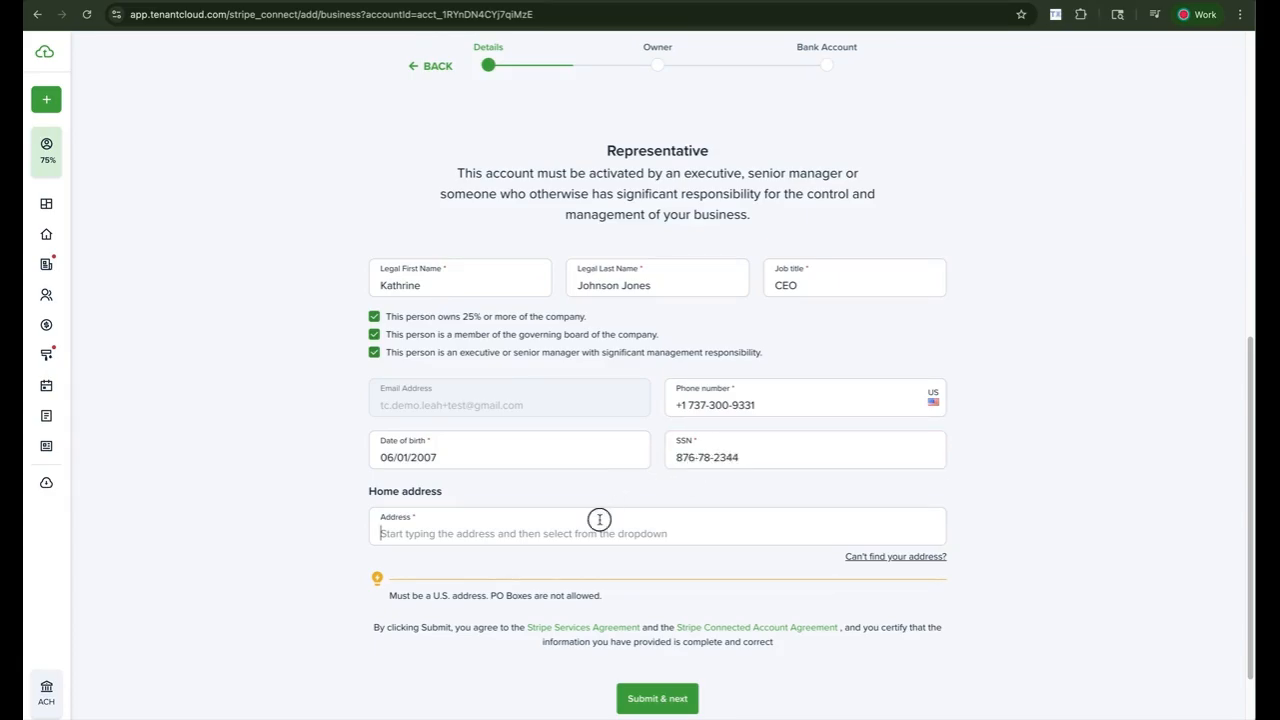
pyautogui.write('123 main')
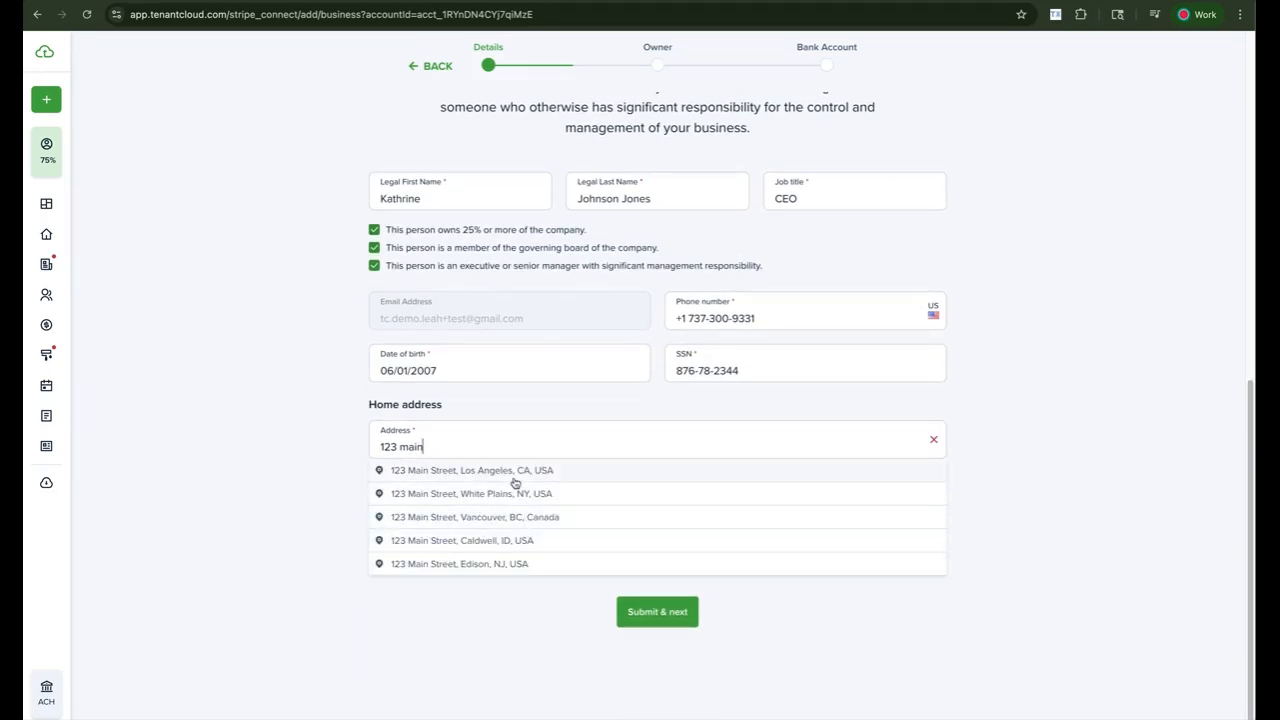
pyautogui.click(542, 564)
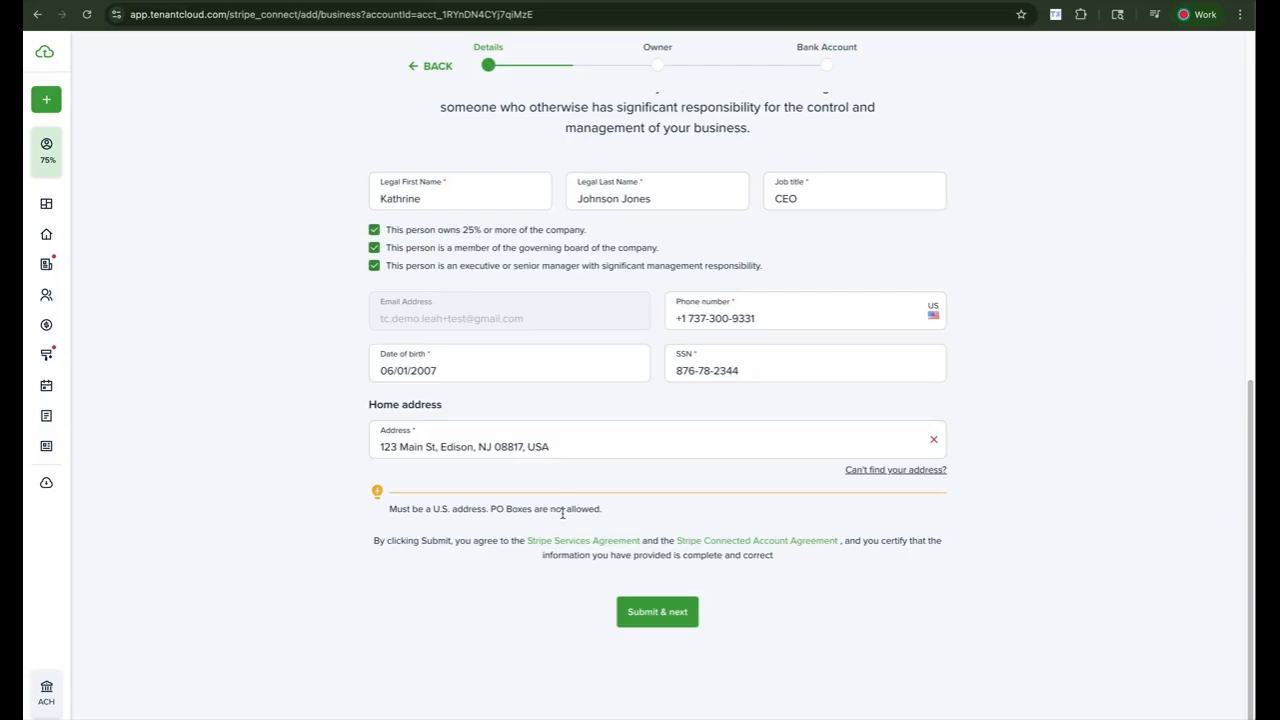
pyautogui.scroll(1, 640, 625)
pyautogui.scroll(-1, 640, 630)
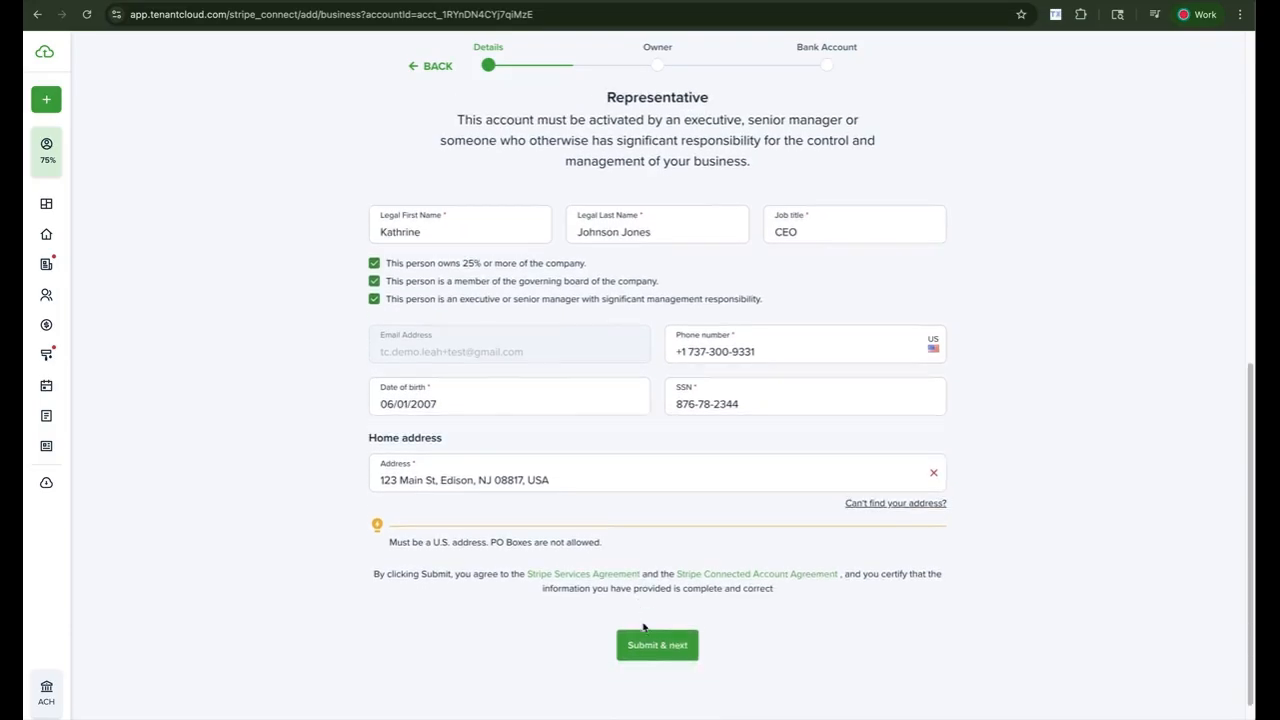
pyautogui.click(644, 624)
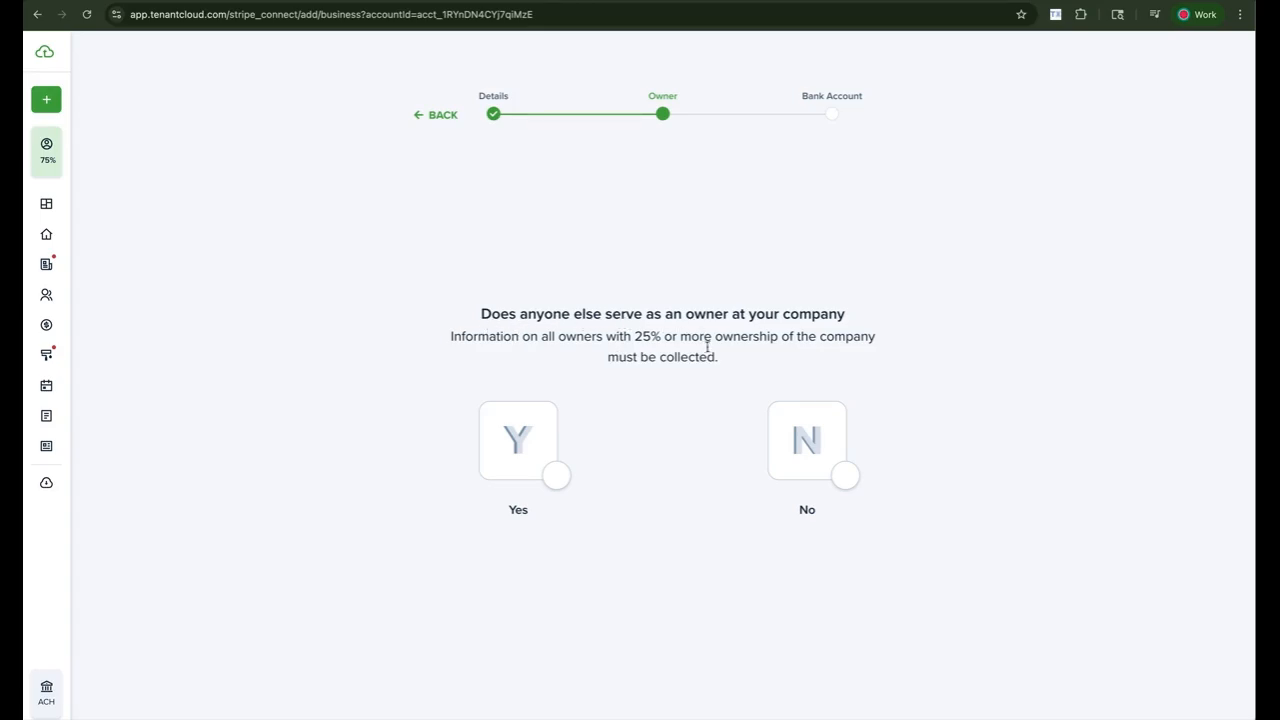
# - Indicate another owner exists and enter the owner's name with a June 1 birth date
pyautogui.click(544, 443)
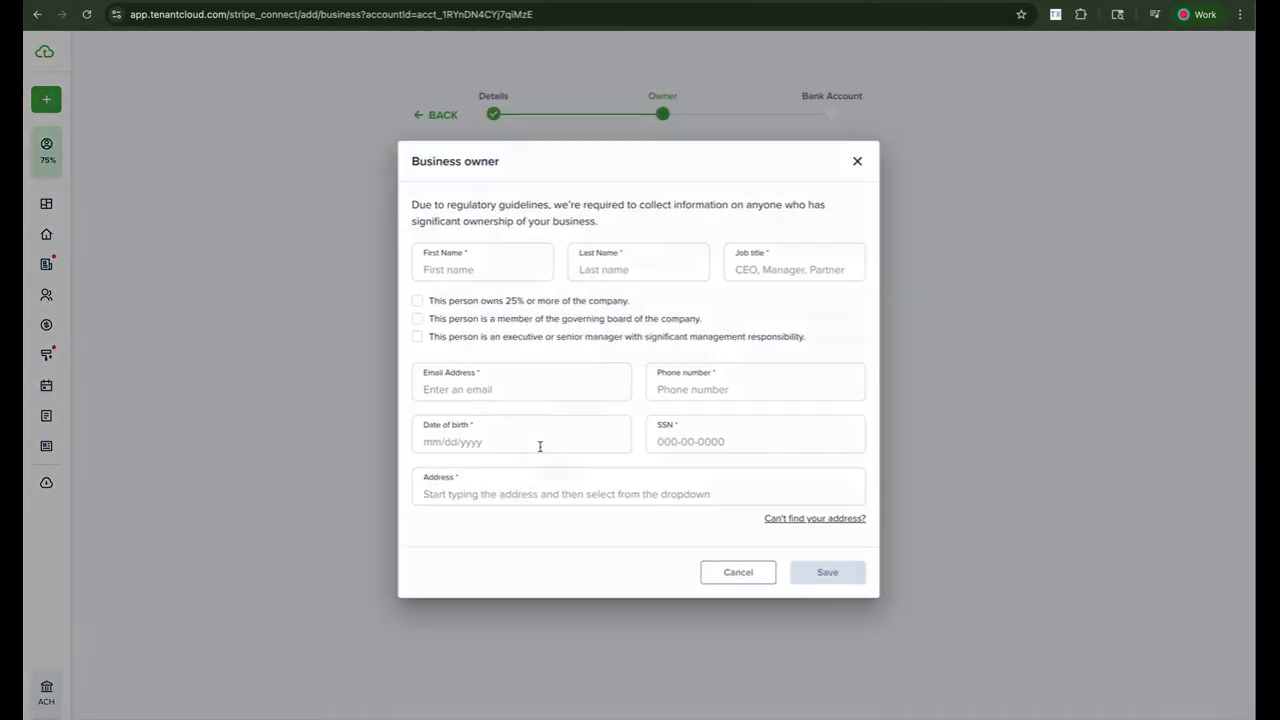
pyautogui.click(470, 277)
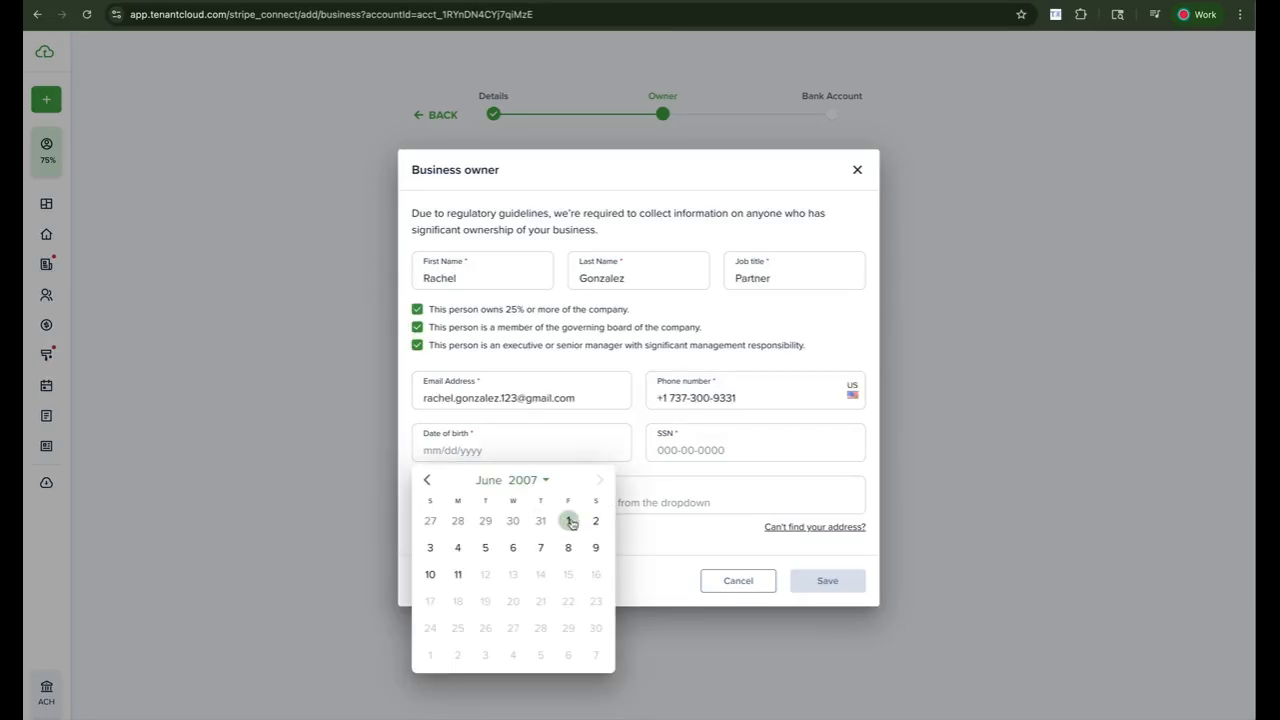
pyautogui.click(571, 520)
# - Enter the owner's SSN and choose the matching Portland, OR address suggestion
pyautogui.click(689, 450)
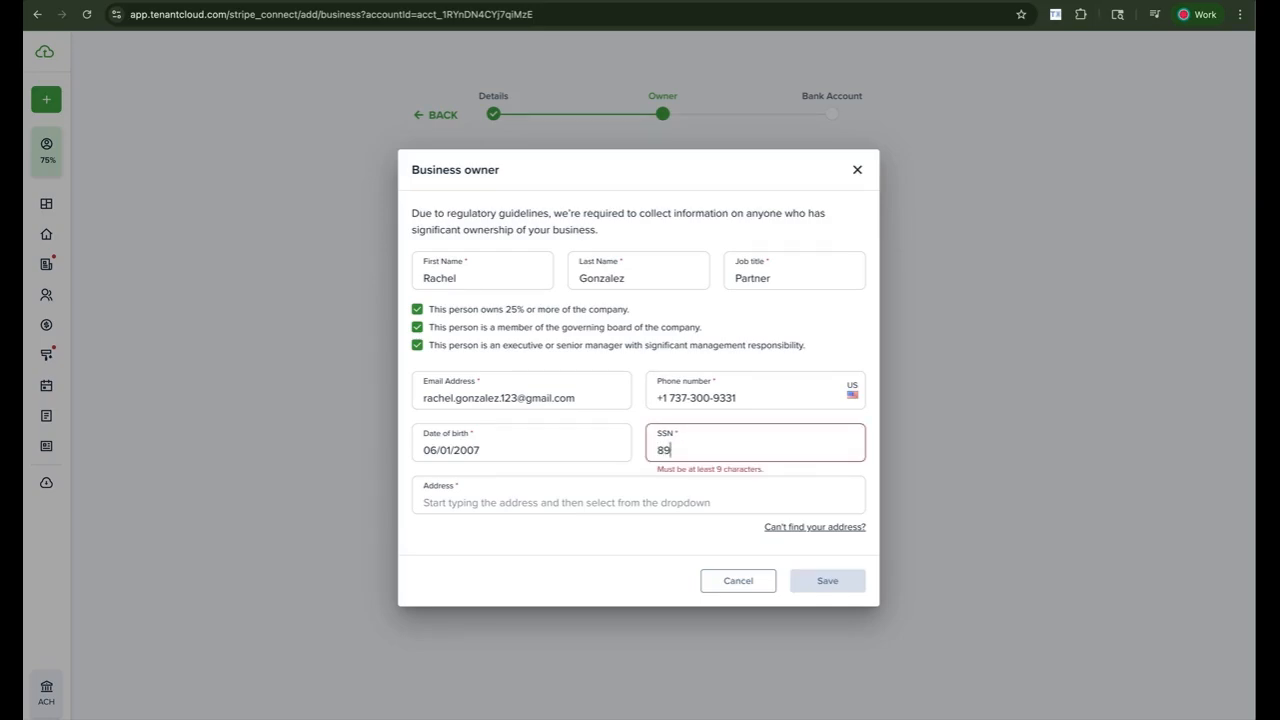
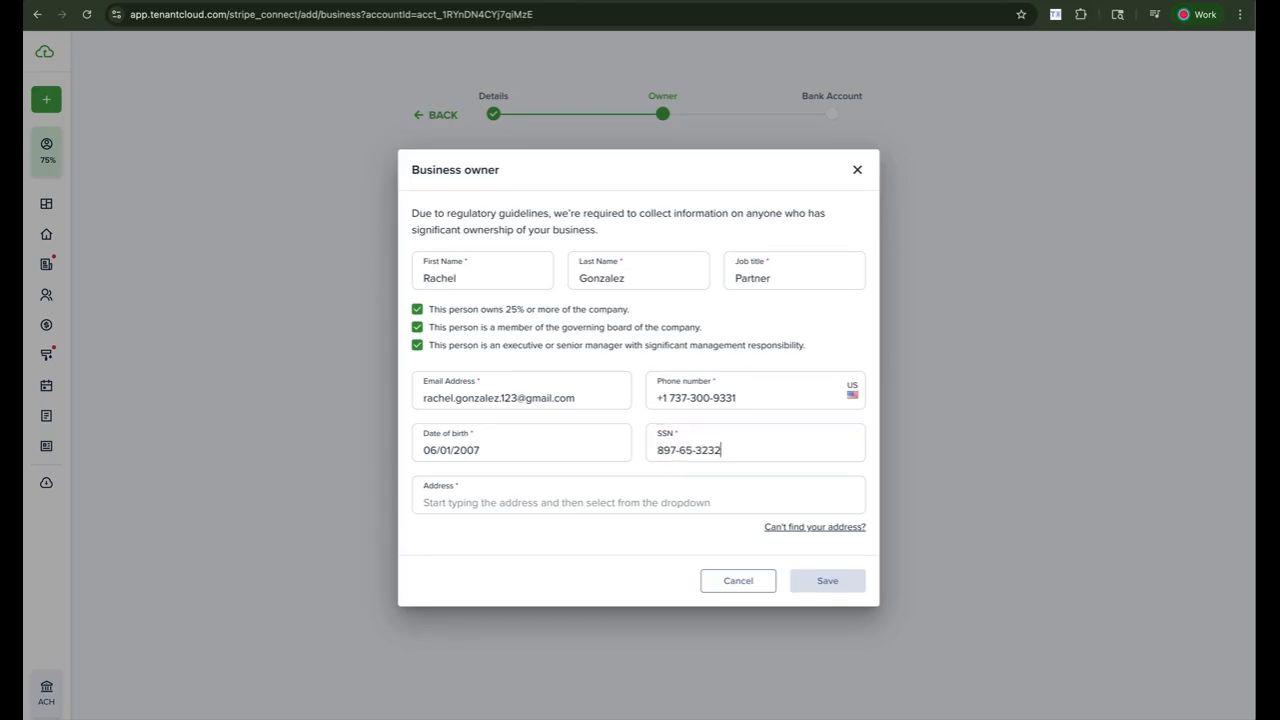
pyautogui.click(584, 501)
pyautogui.write('123')
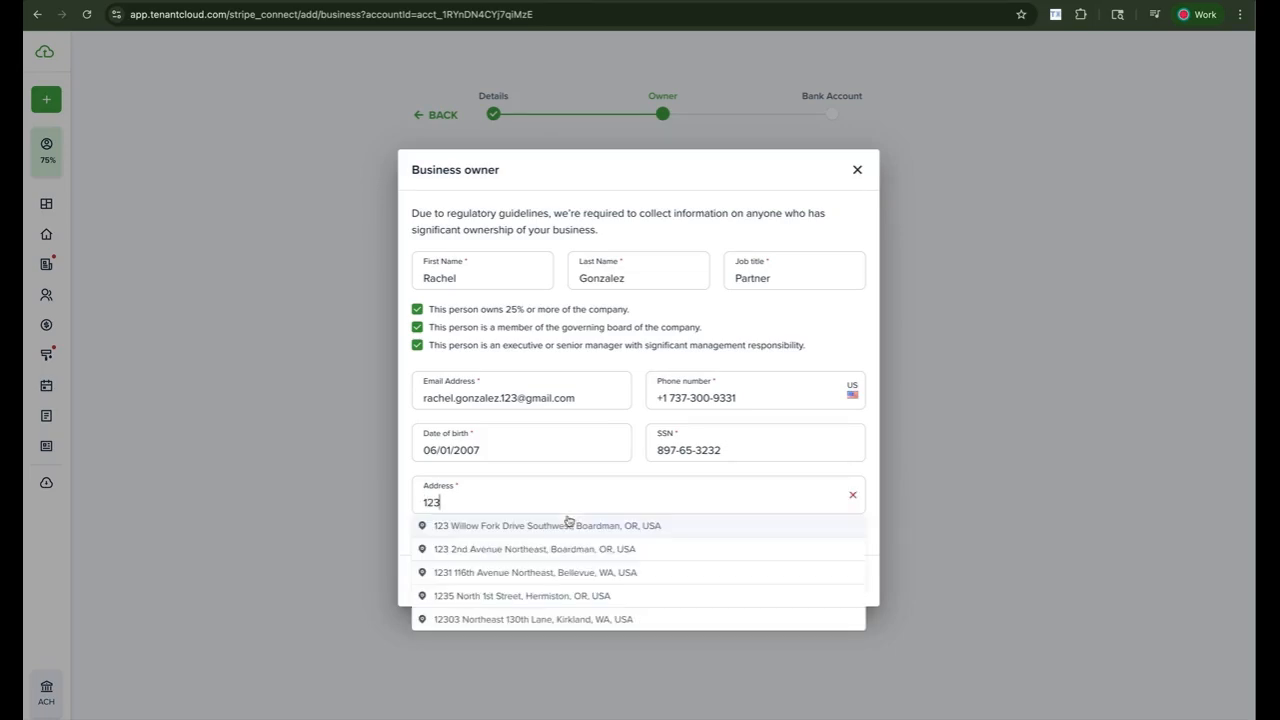
pyautogui.click(540, 572)
# - Save the Partner owner and confirm there are no other owners
pyautogui.click(828, 583)
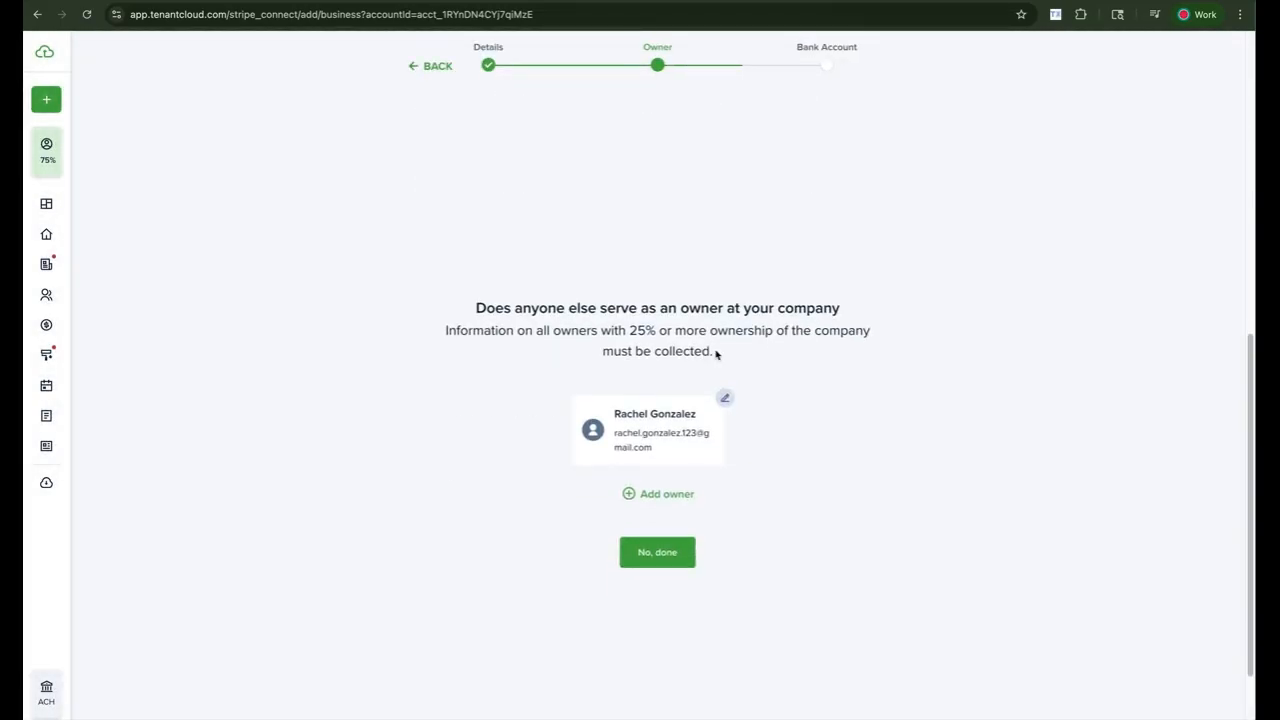
pyautogui.scroll(-1, 692, 350)
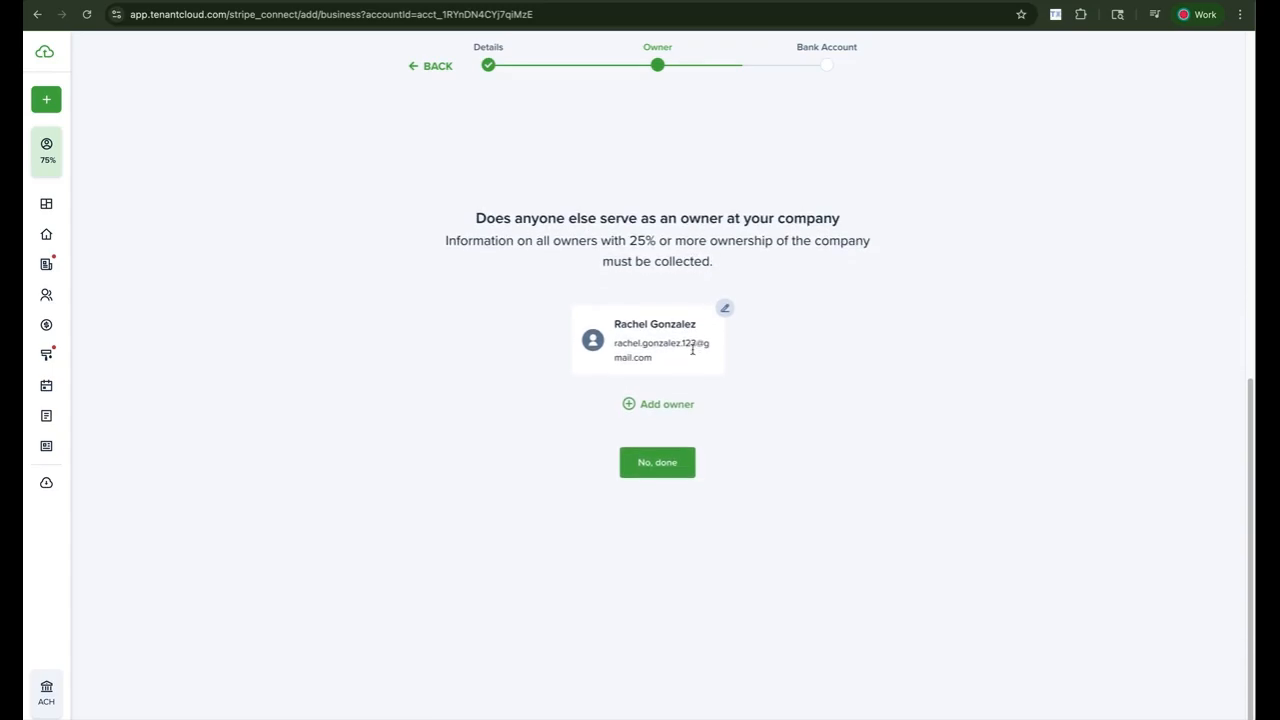
pyautogui.click(671, 460)
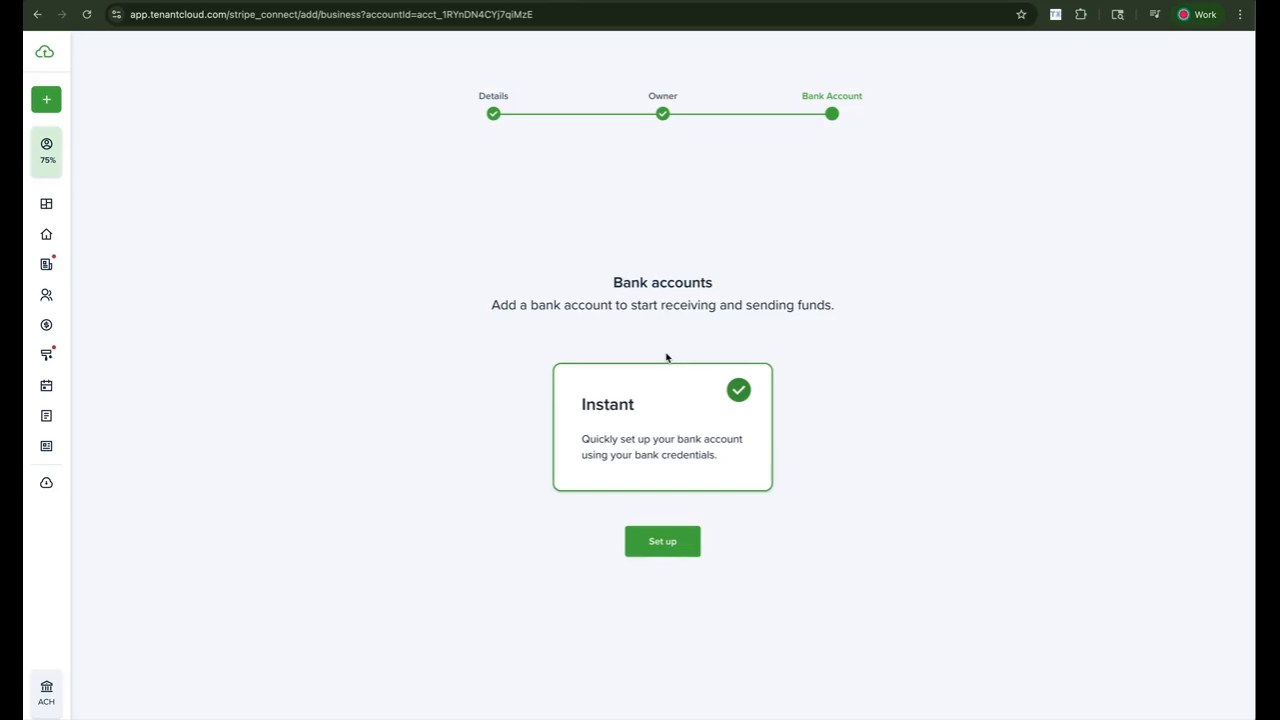
# - Choose instant setup, accept the debit authorization, and name the account 'Sunnyside - Checking'
pyautogui.click(681, 541)
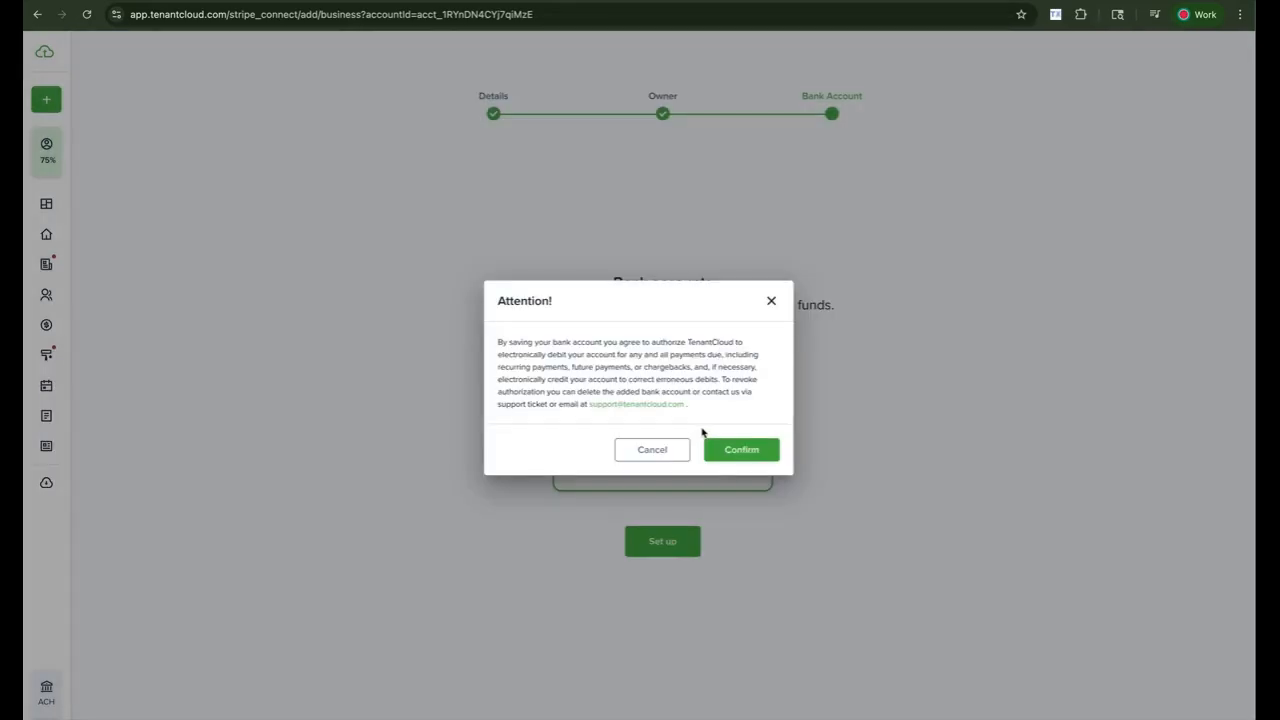
pyautogui.click(727, 456)
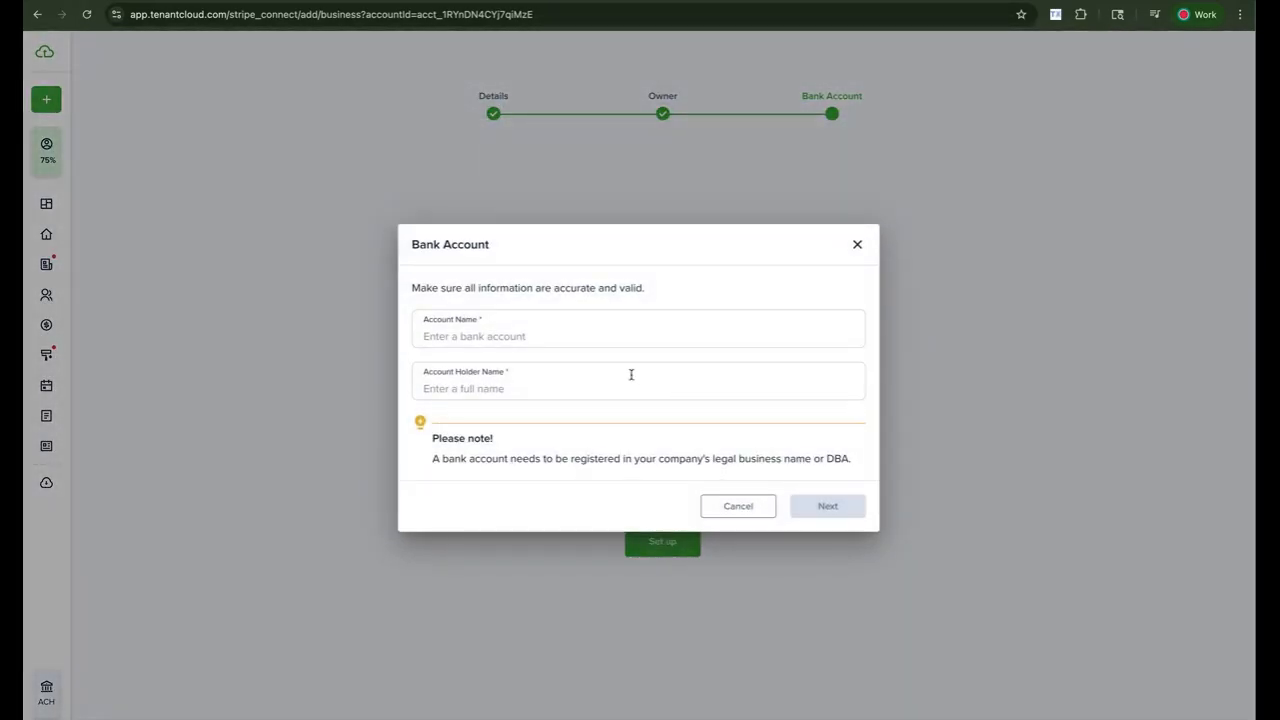
pyautogui.click(593, 340)
pyautogui.write('Sunnyside - Checking')
# - Fill in the account holder's name in the Account Holder Name field
pyautogui.click(614, 384)
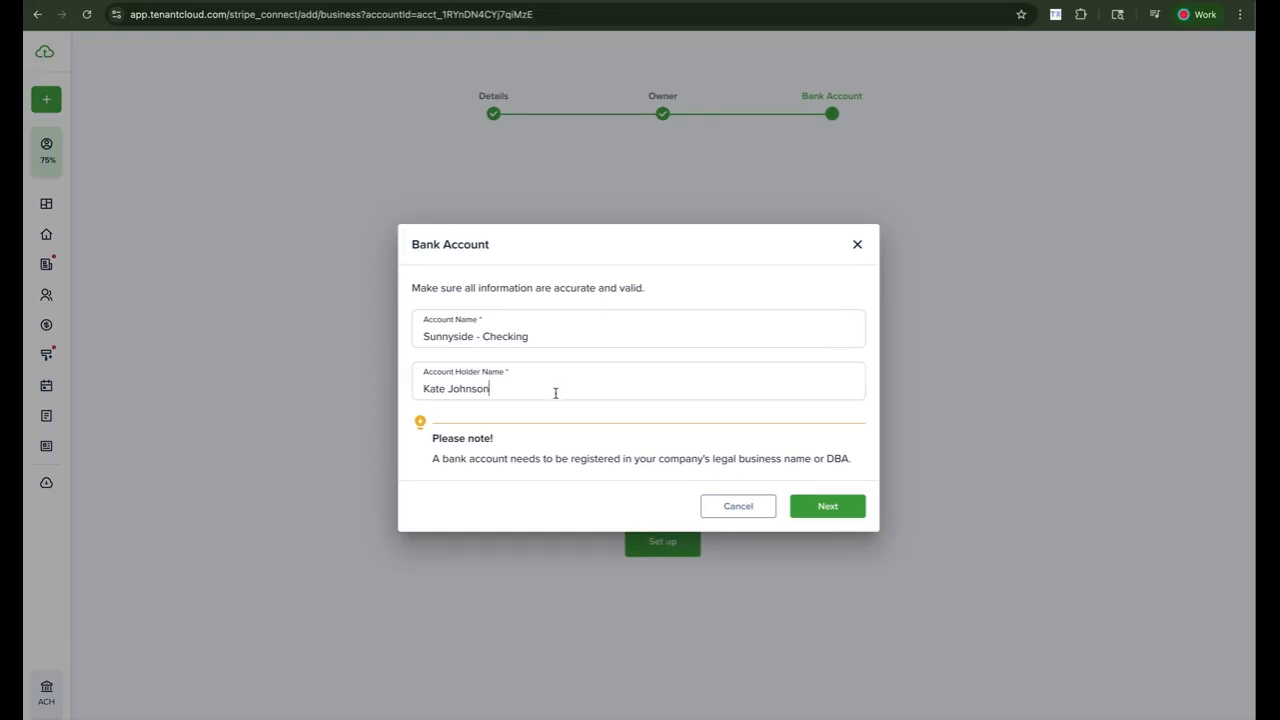
pyautogui.click(443, 387)
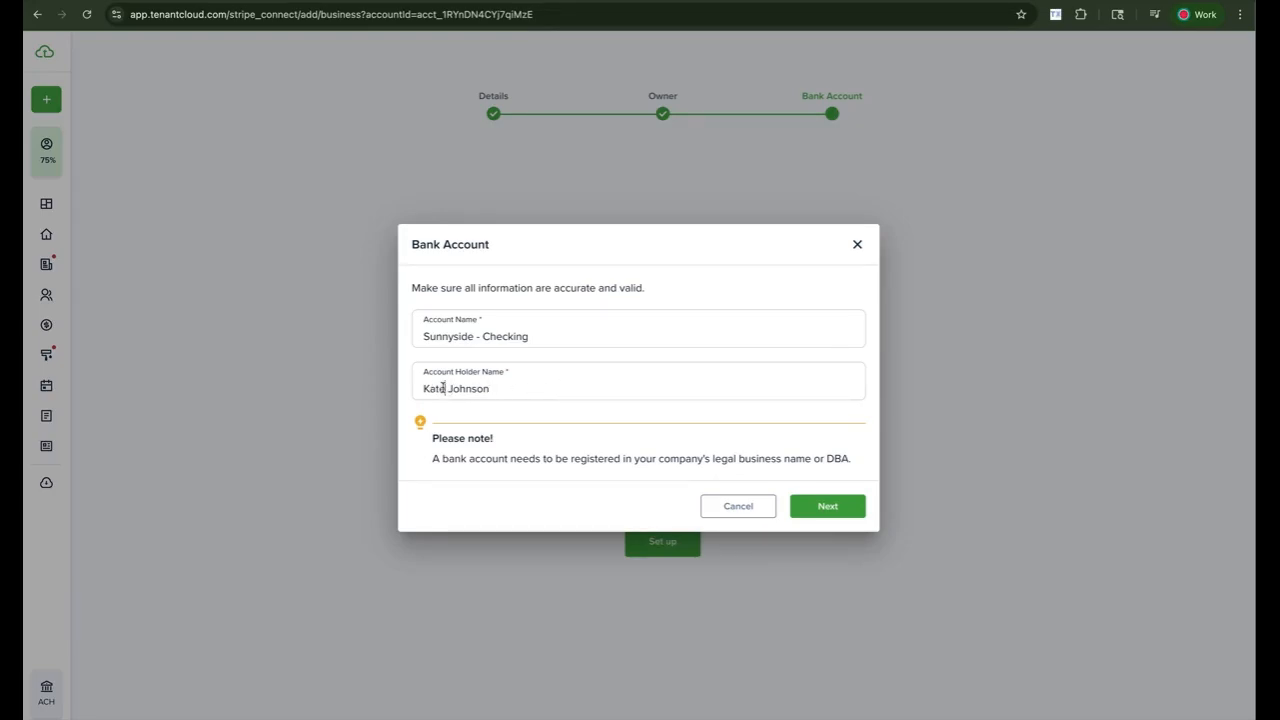
pyautogui.click(516, 392)
# - Replace the account holder name with the business name 'Austin's Best Rentals'
pyautogui.moveTo(516, 392); pyautogui.dragTo(381, 384)
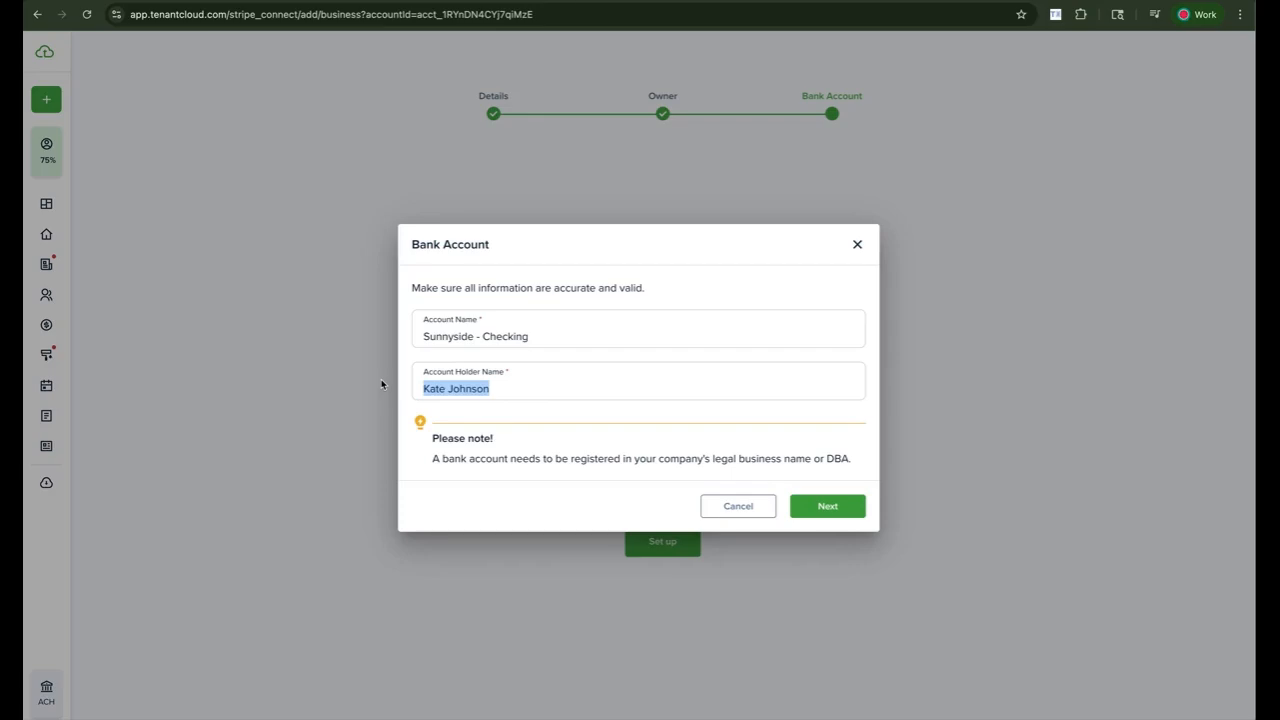
pyautogui.write('Austin')
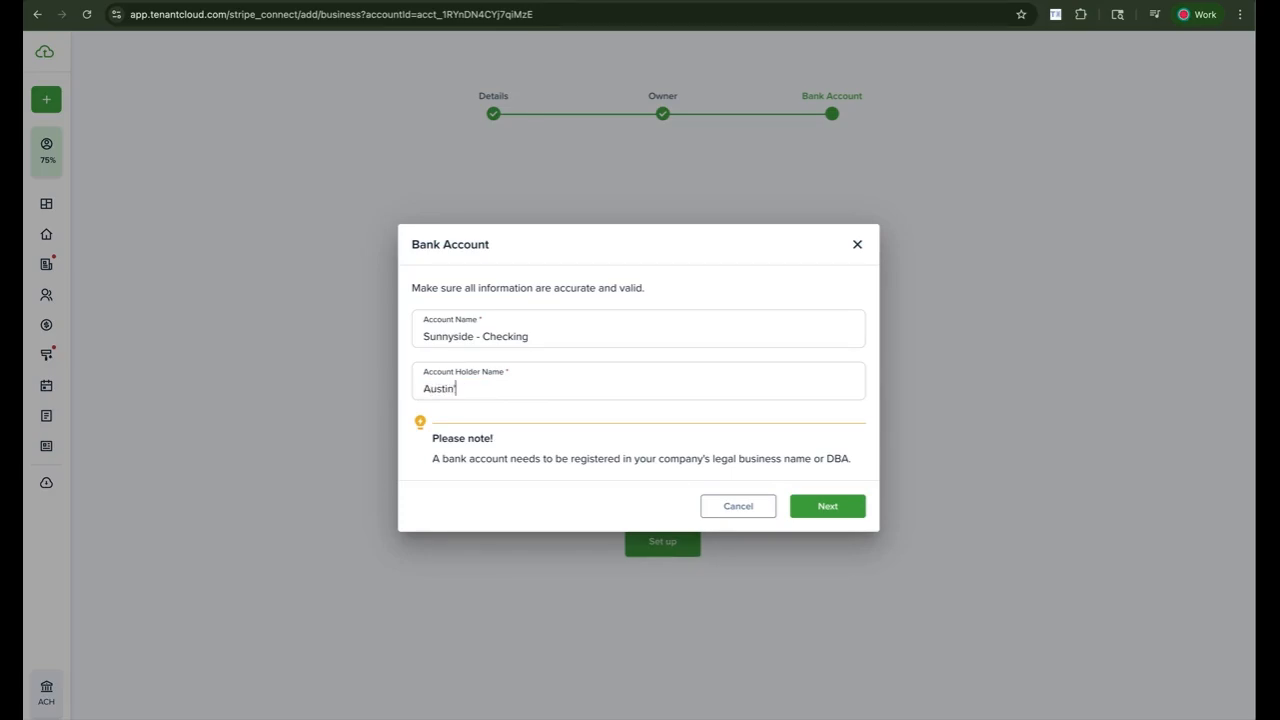
pyautogui.write("'s Best Rentals")
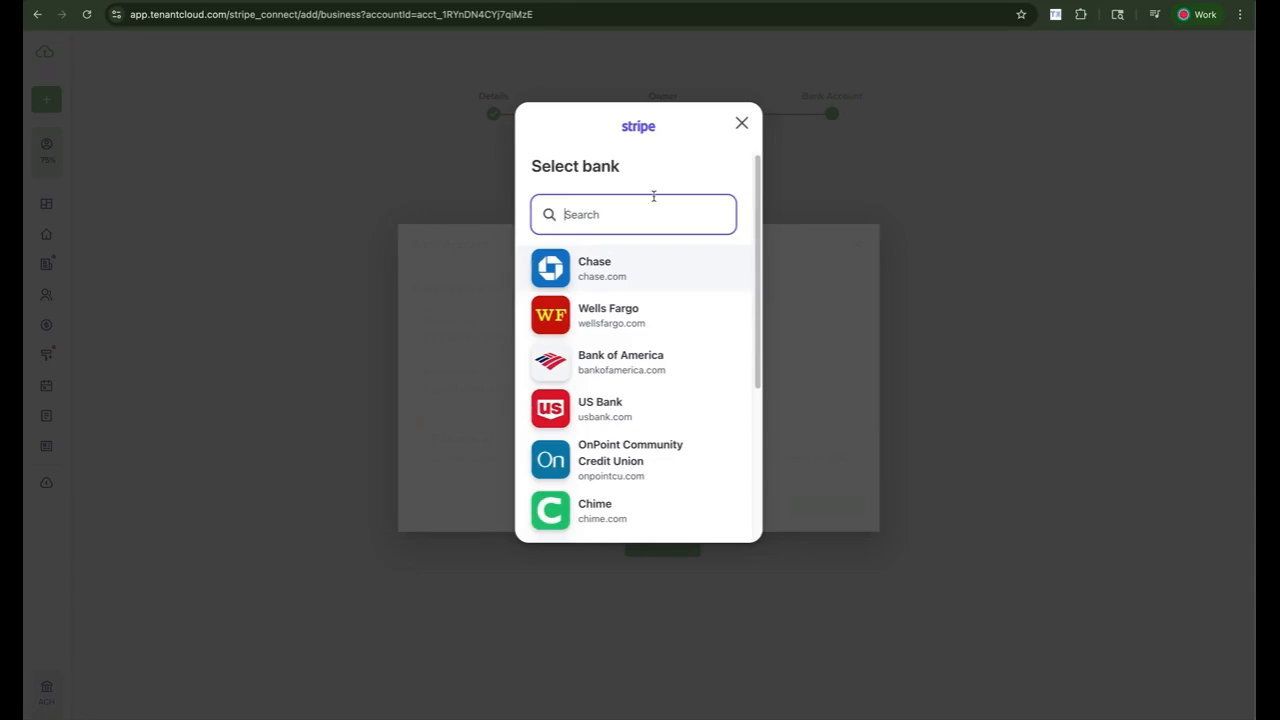
# - Select Chase in Stripe's bank list, accept Stripe's terms, and launch the Chase login
pyautogui.click(642, 274)
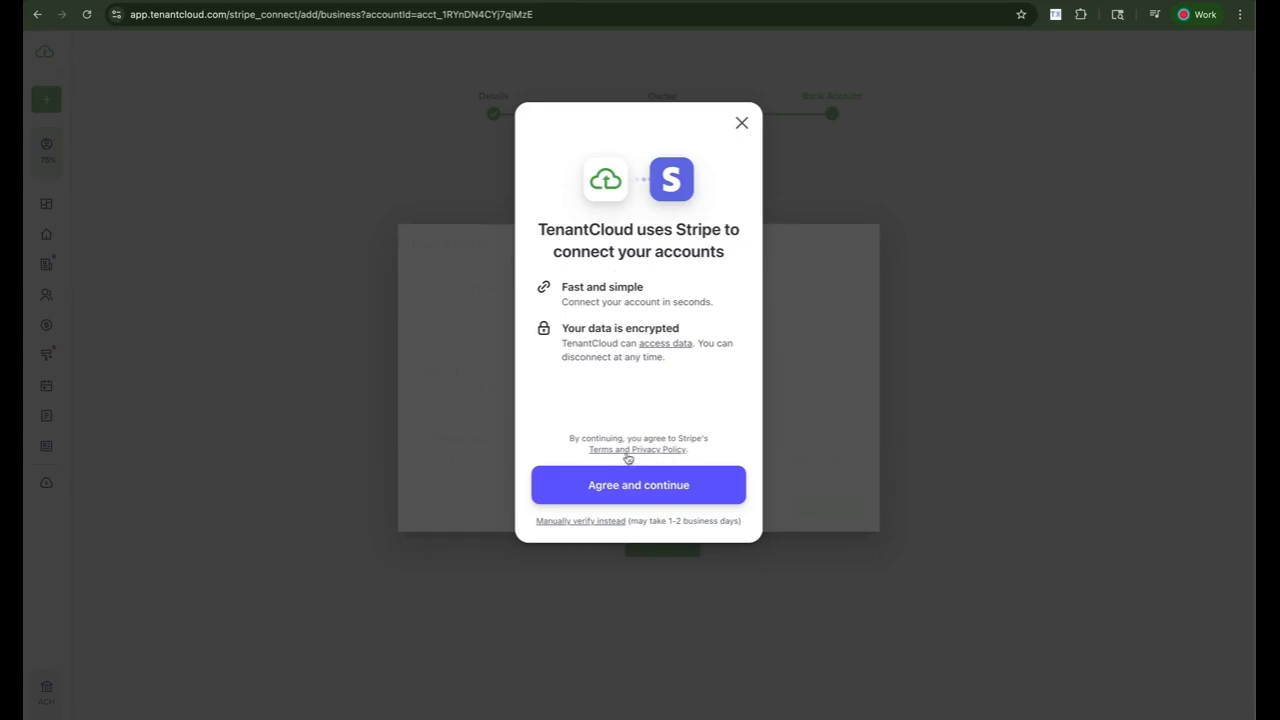
pyautogui.click(615, 485)
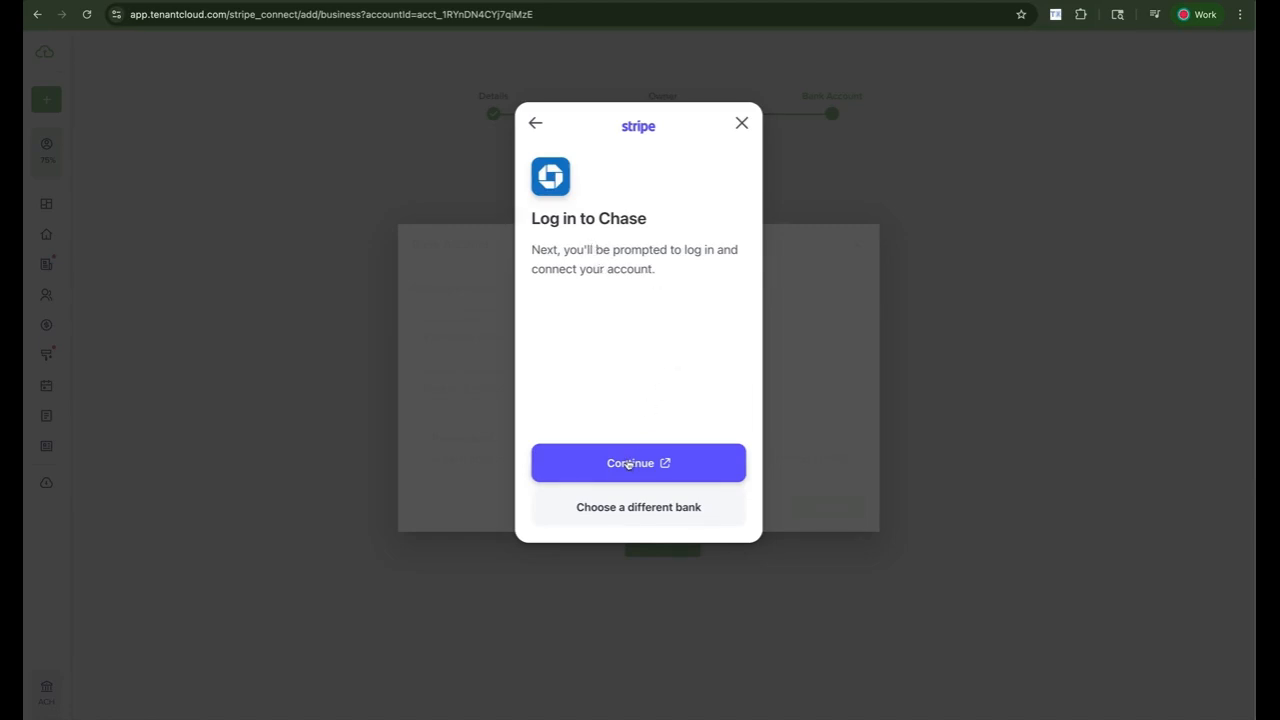
pyautogui.click(628, 464)
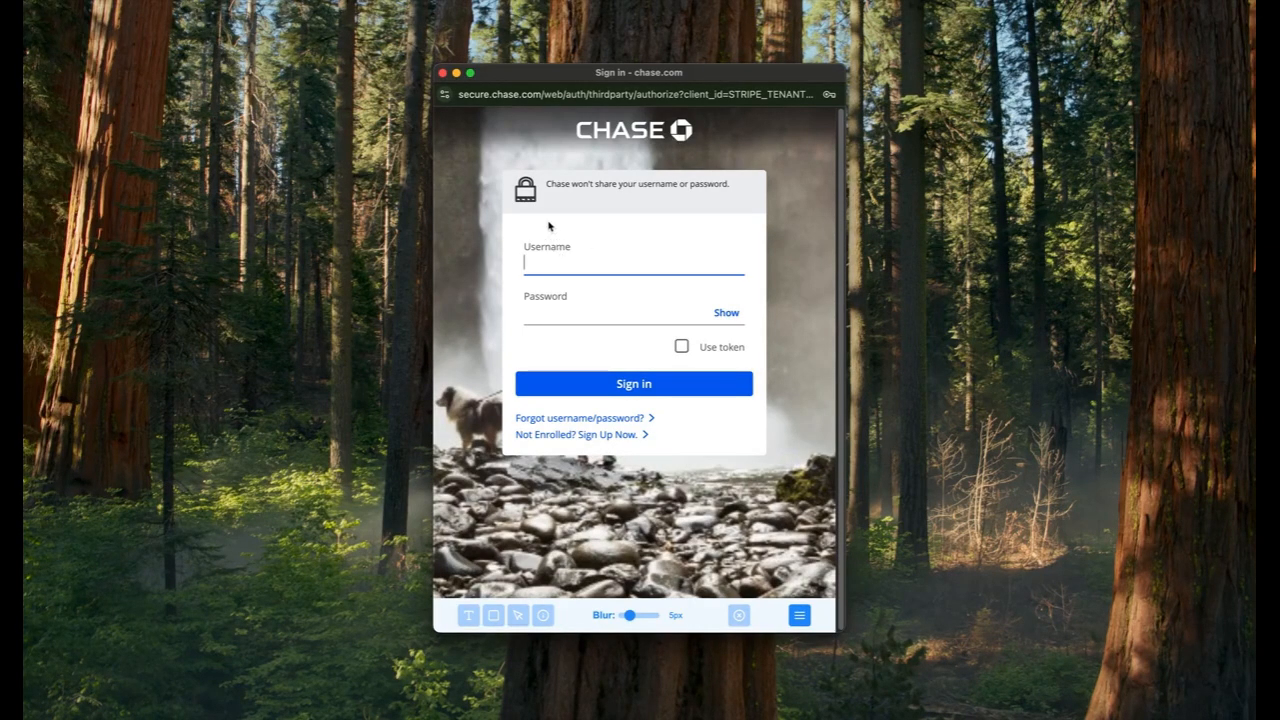
# - Close the Chase sign-in popup to return to Stripe's Log in to Chase prompt
pyautogui.click(443, 75)
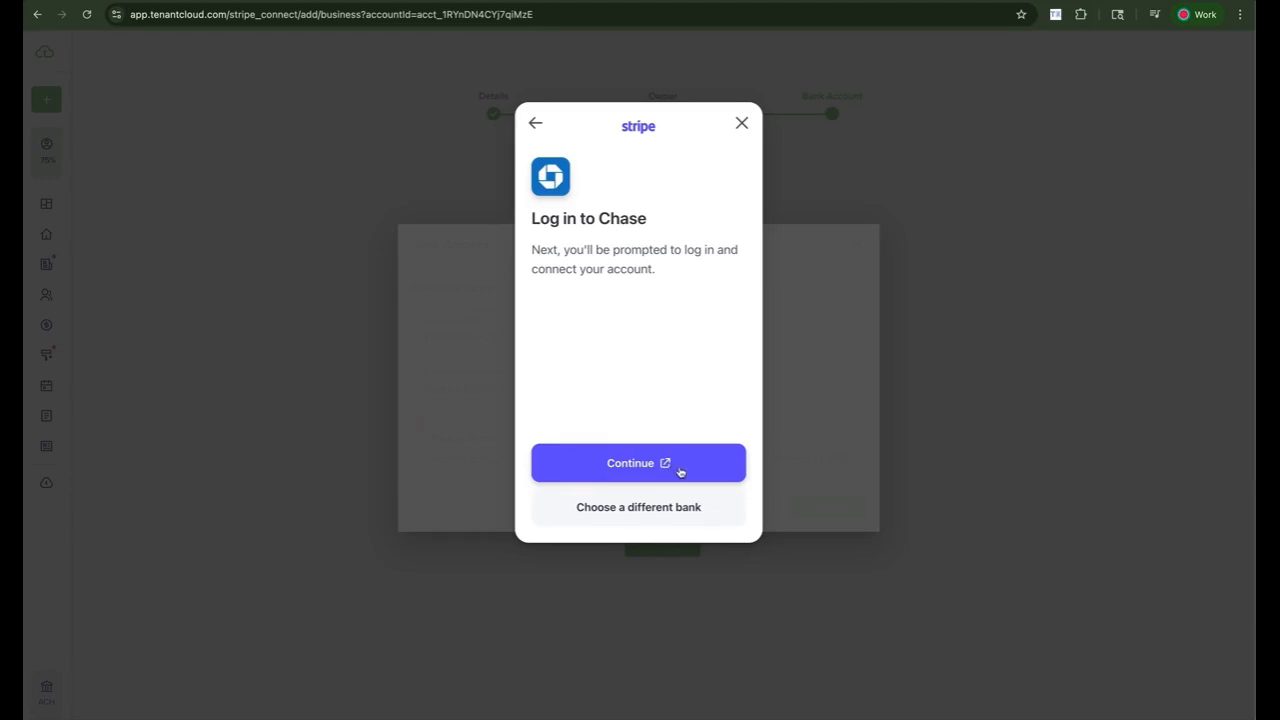
# - Go back to Stripe's bank list to choose a different bank
pyautogui.click(676, 510)
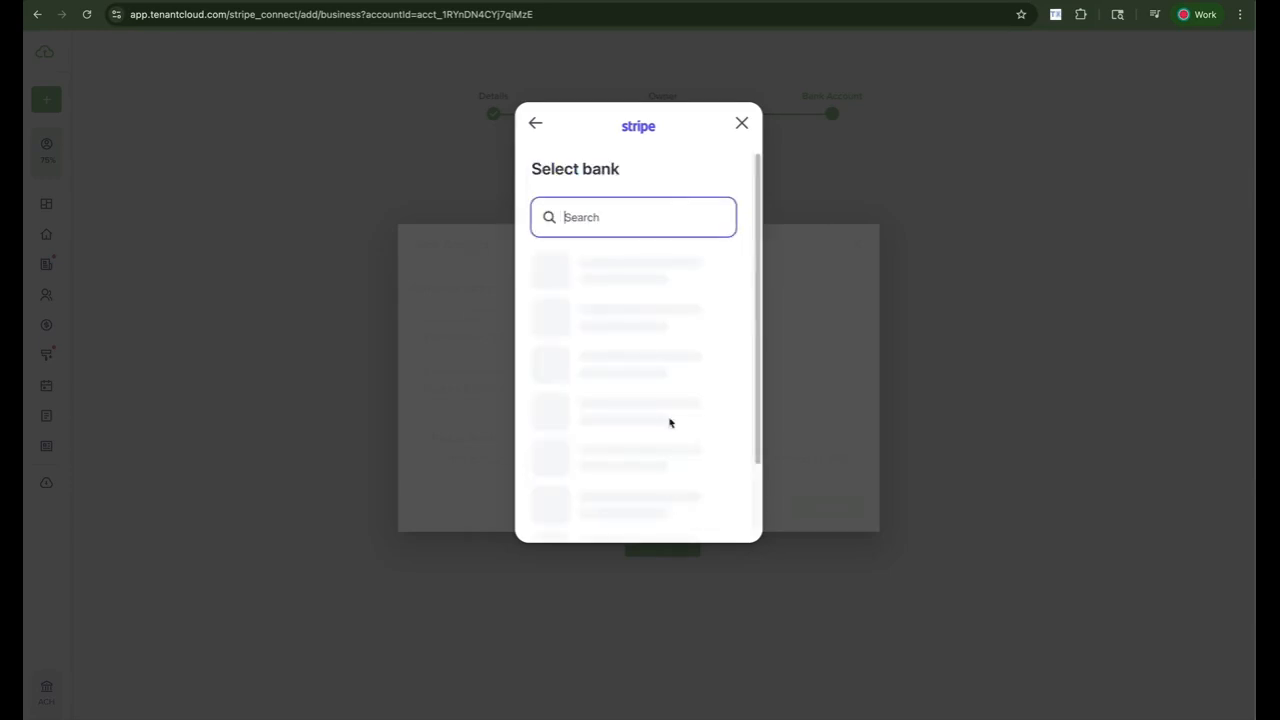
pyautogui.scroll(-1, 643, 209)
pyautogui.scroll(1, 636, 280)
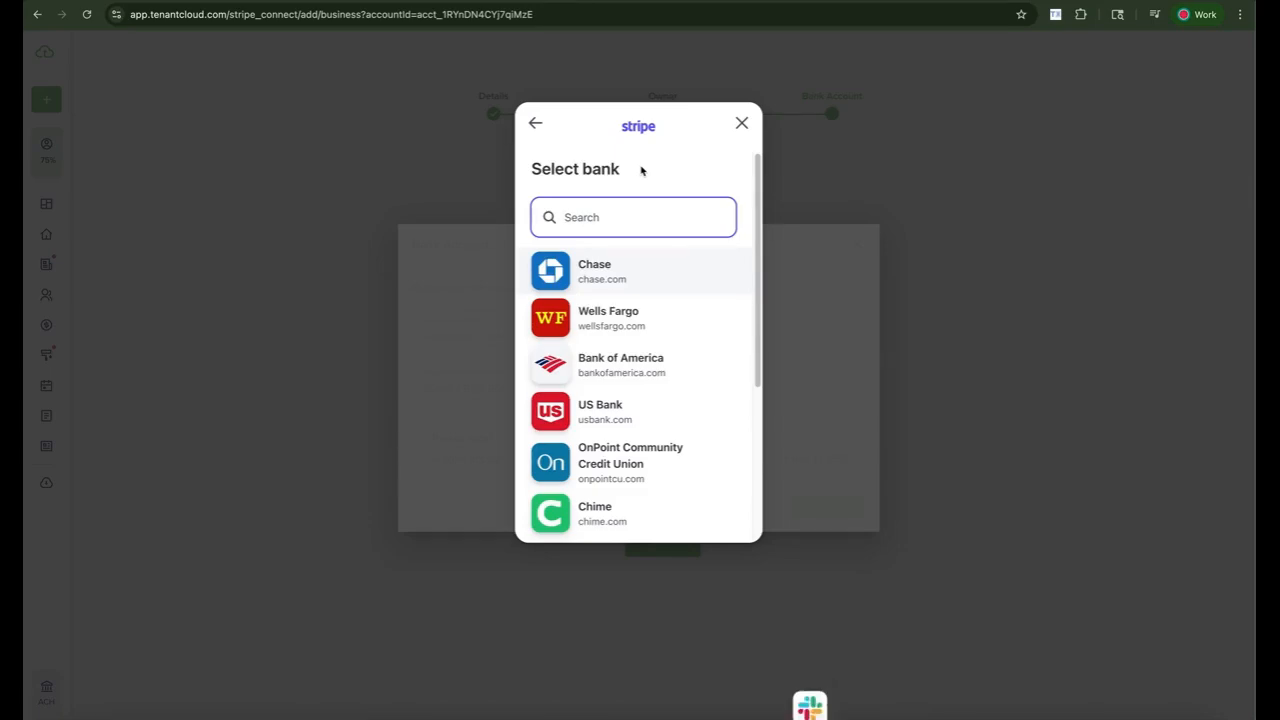
pyautogui.scroll(-2, 635, 185)
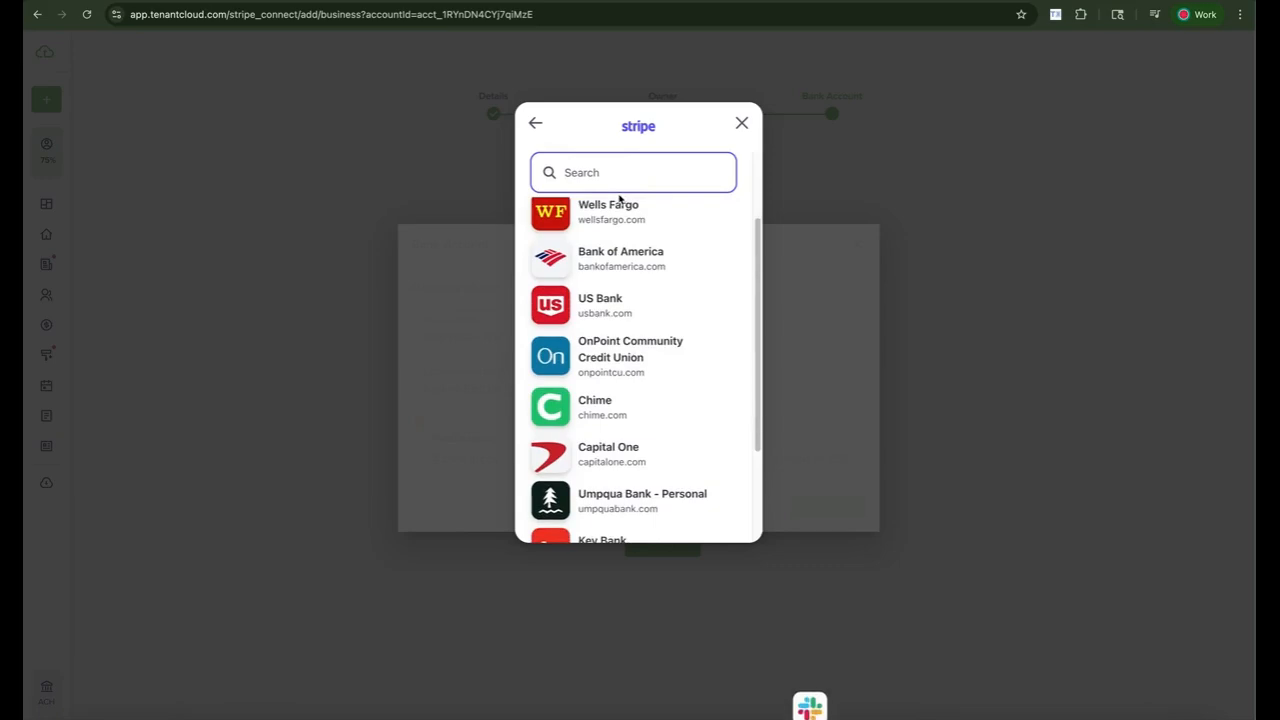
pyautogui.scroll(2, 637, 260)
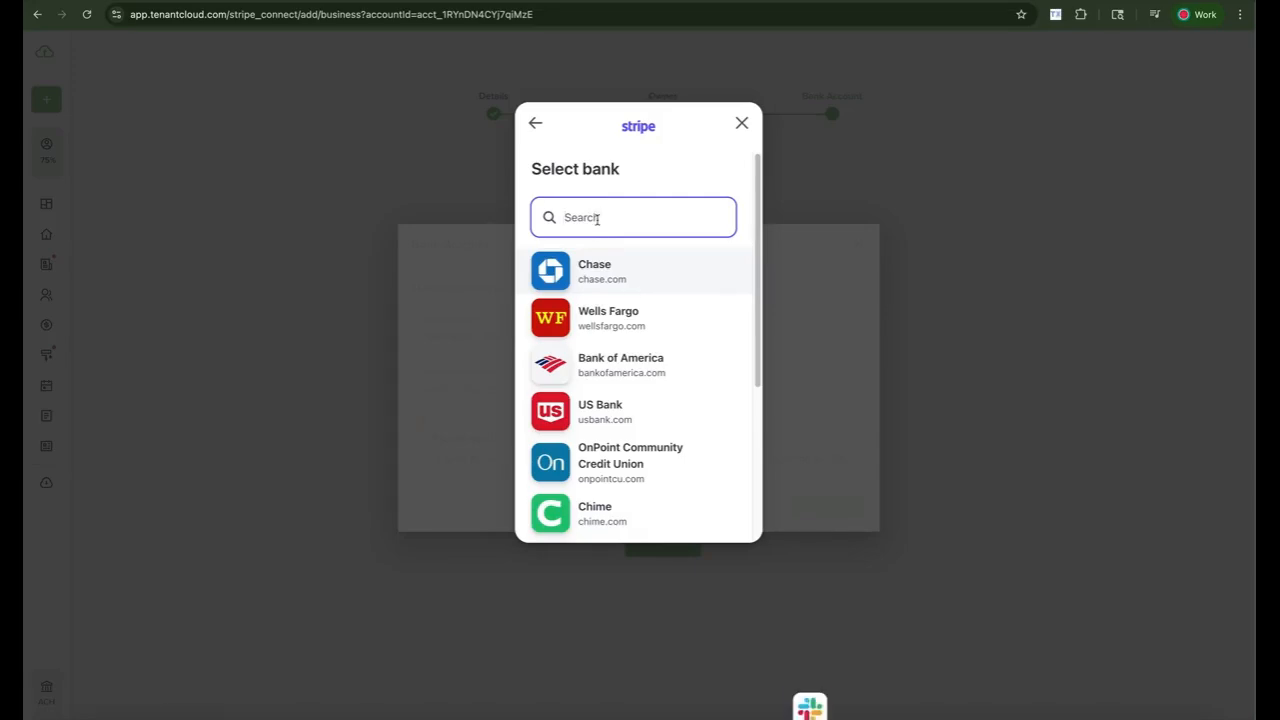
# - Search for 'chase', select Chase, and reopen the Chase sign-in window
pyautogui.write('old')
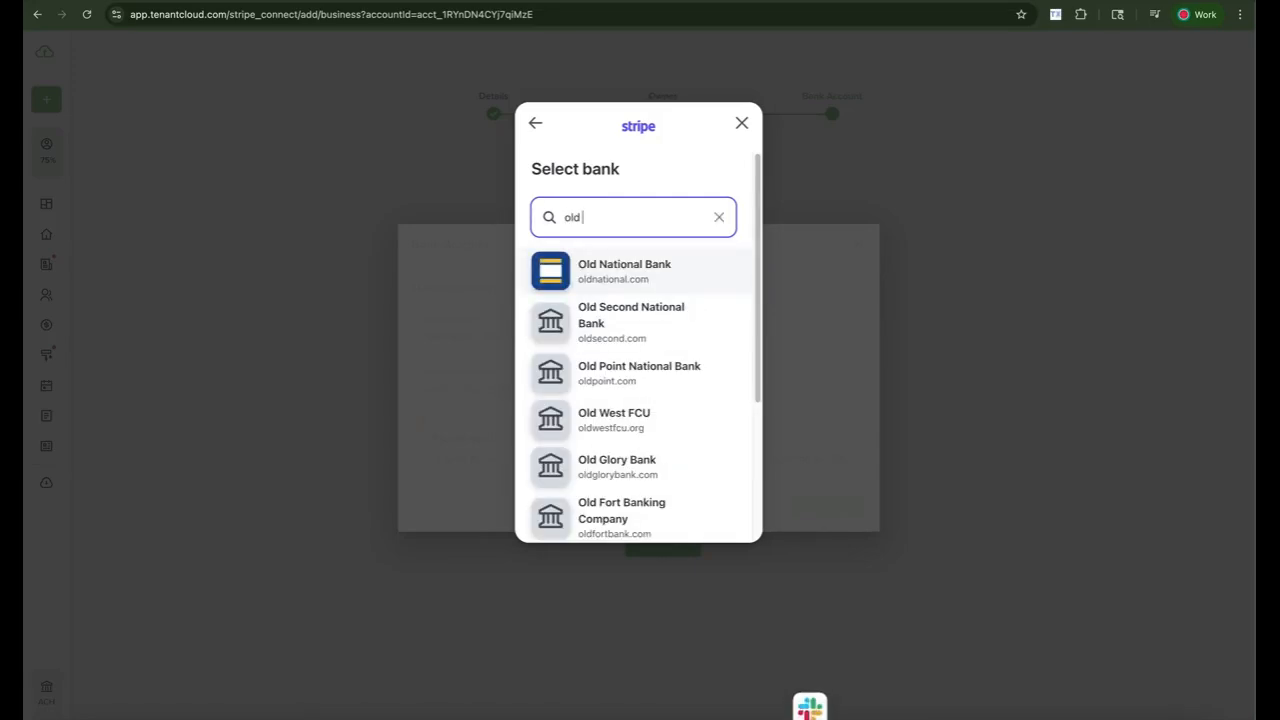
pyautogui.press('BackSpace')
pyautogui.press('BackSpace')
pyautogui.press('BackSpace')
pyautogui.write('chase')
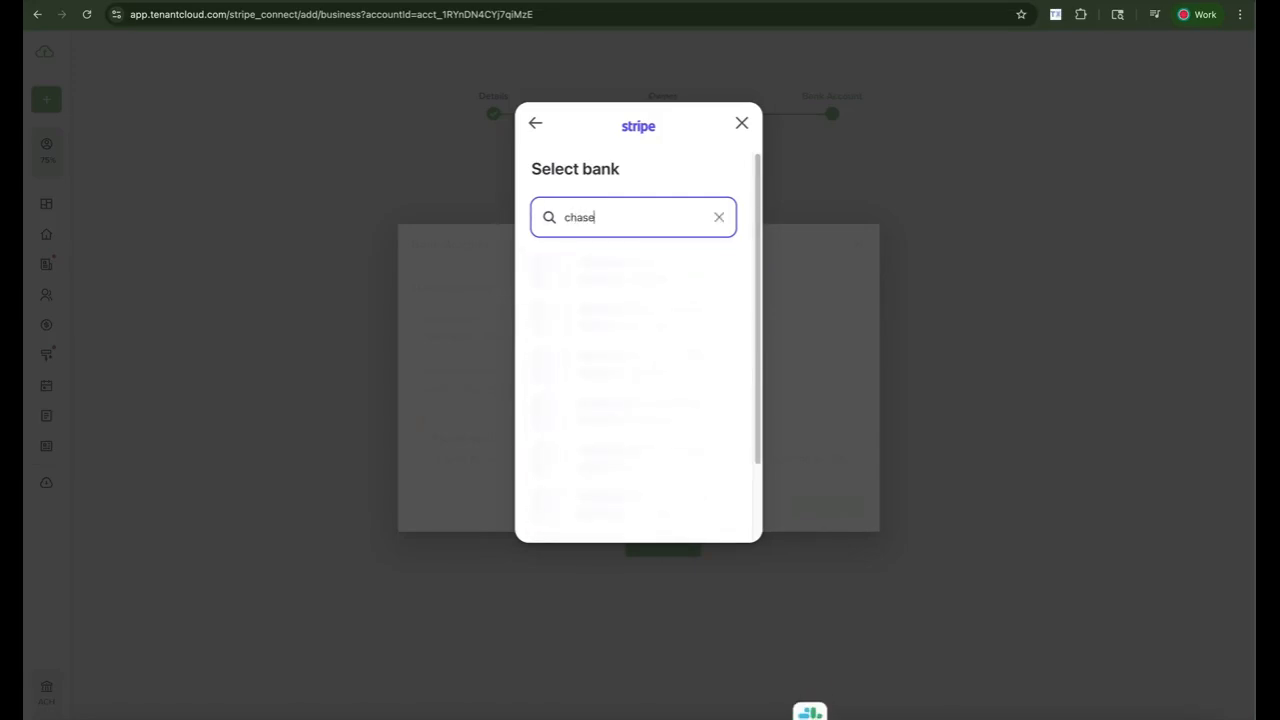
pyautogui.click(607, 268)
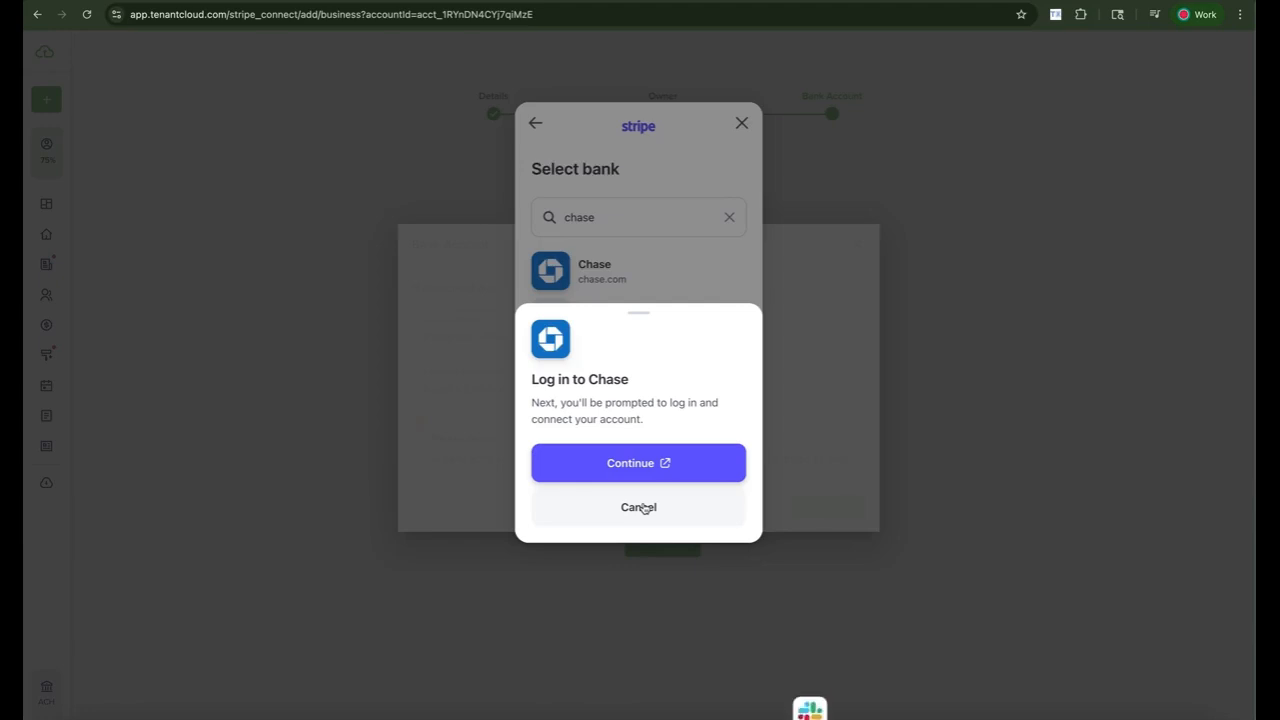
pyautogui.click(633, 466)
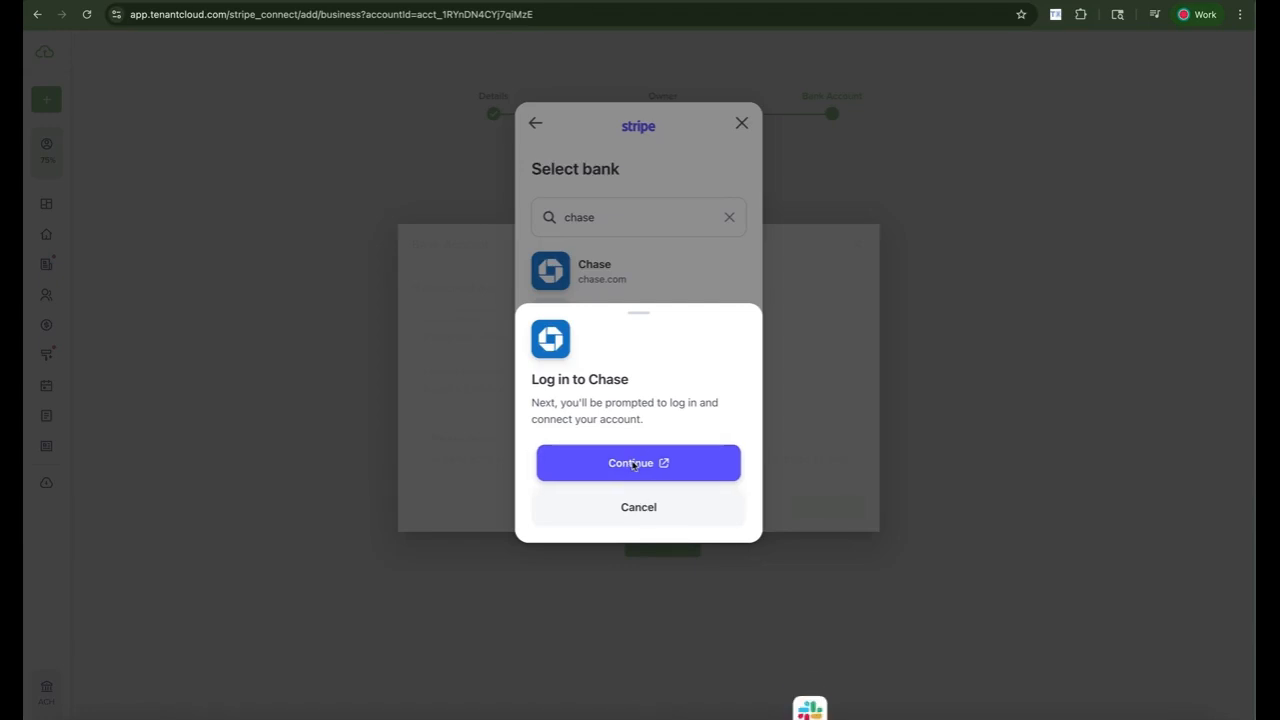
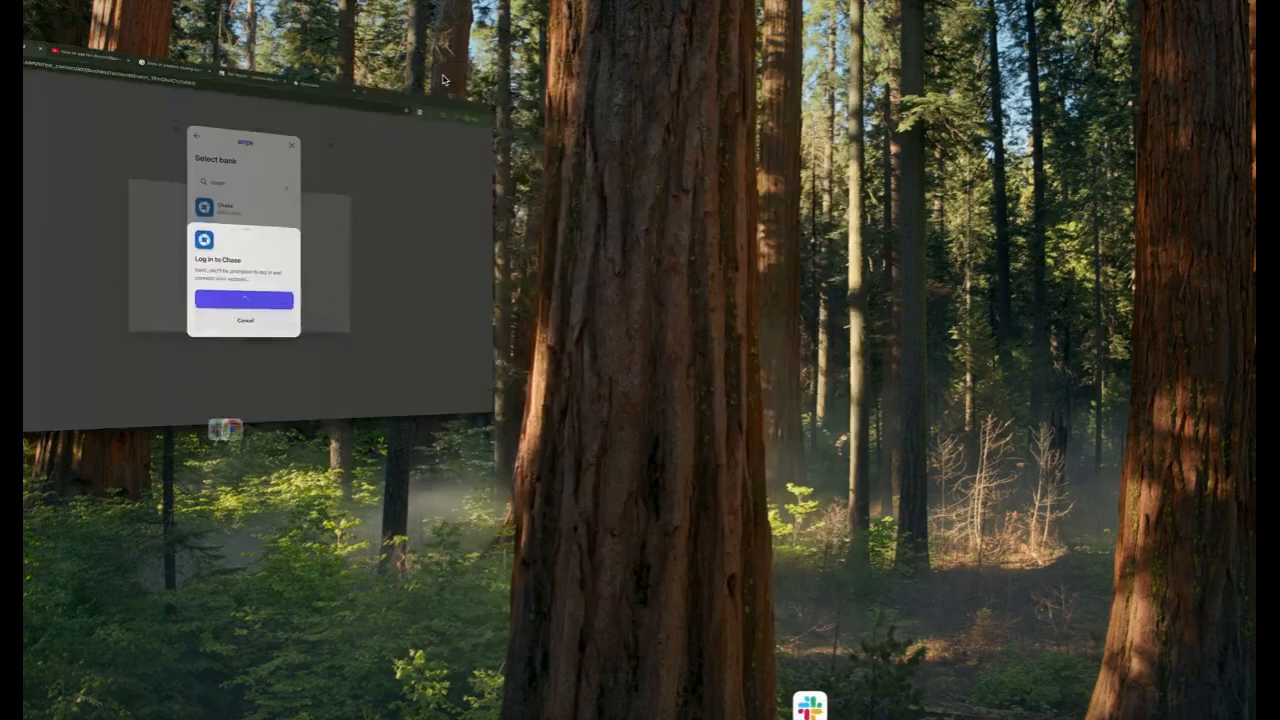
# - Cancel the Chase login, clear the bank search, and bring up Wells Fargo's sign-in
pyautogui.click(630, 512)
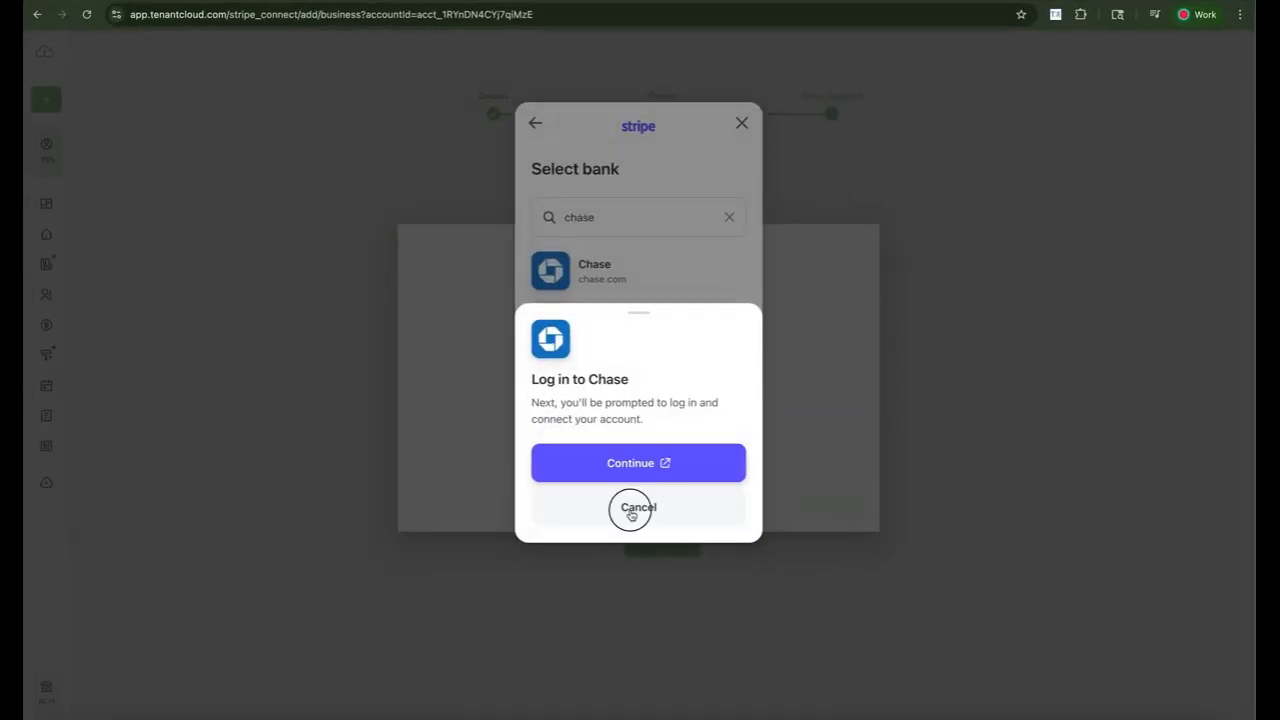
pyautogui.click(720, 217)
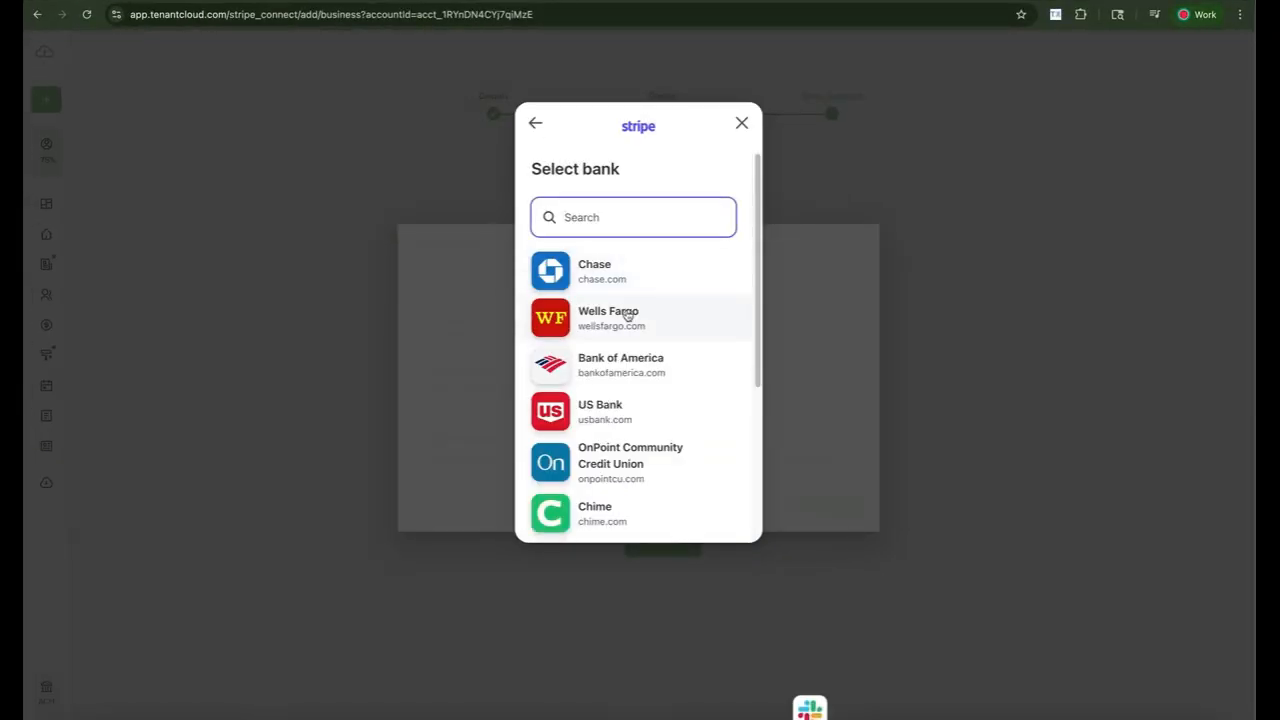
pyautogui.click(627, 315)
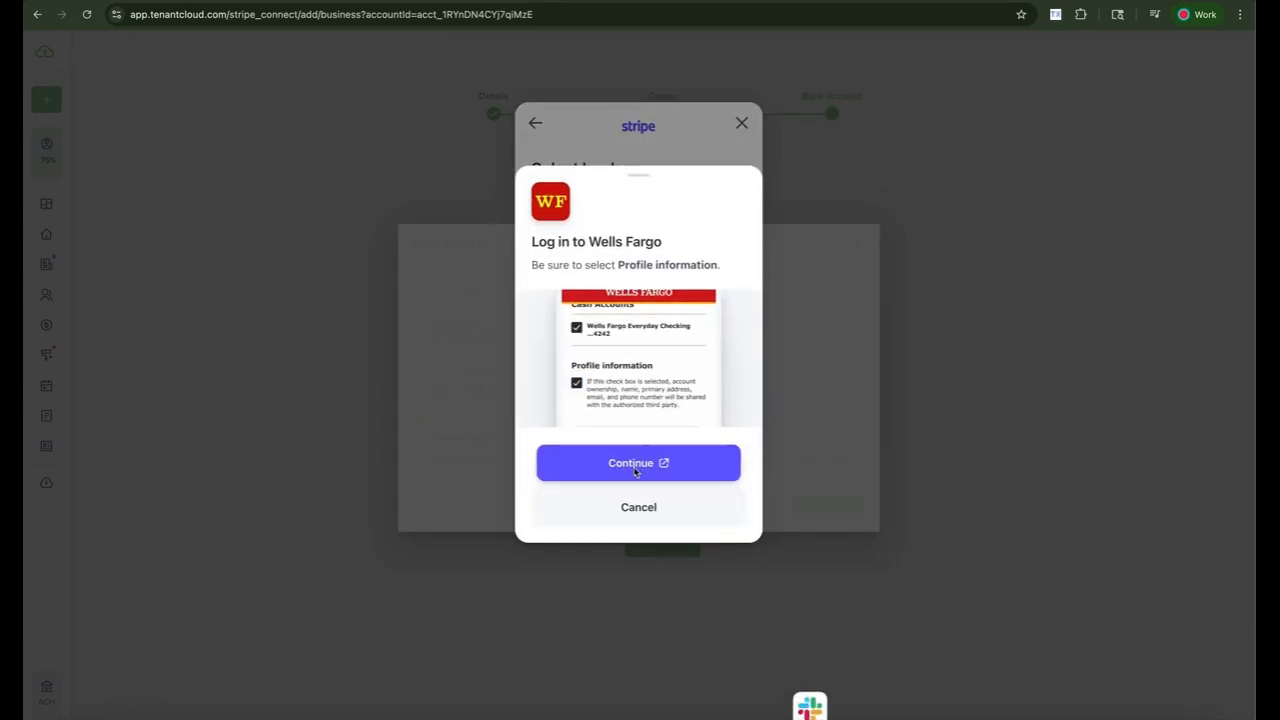
pyautogui.click(635, 466)
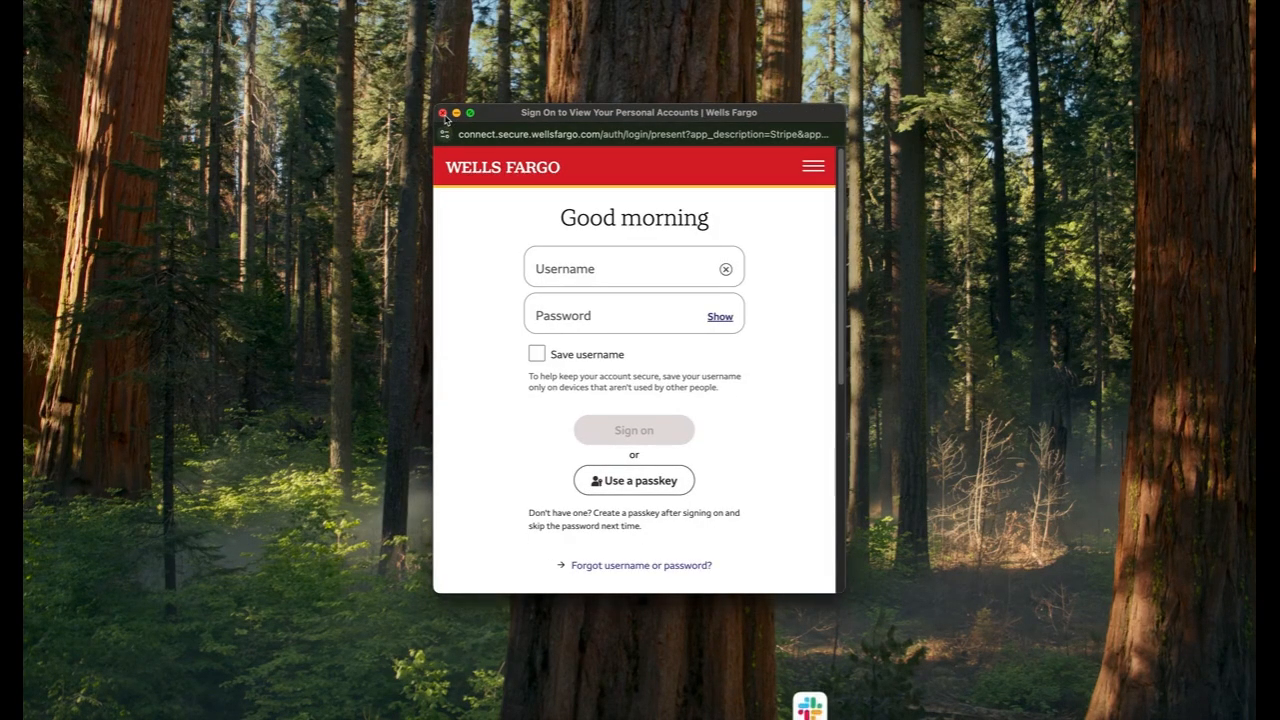
# - Close the Wells Fargo sign-in window, cancel its login, and exit the Stripe dialog
pyautogui.click(443, 113)
pyautogui.click(646, 508)
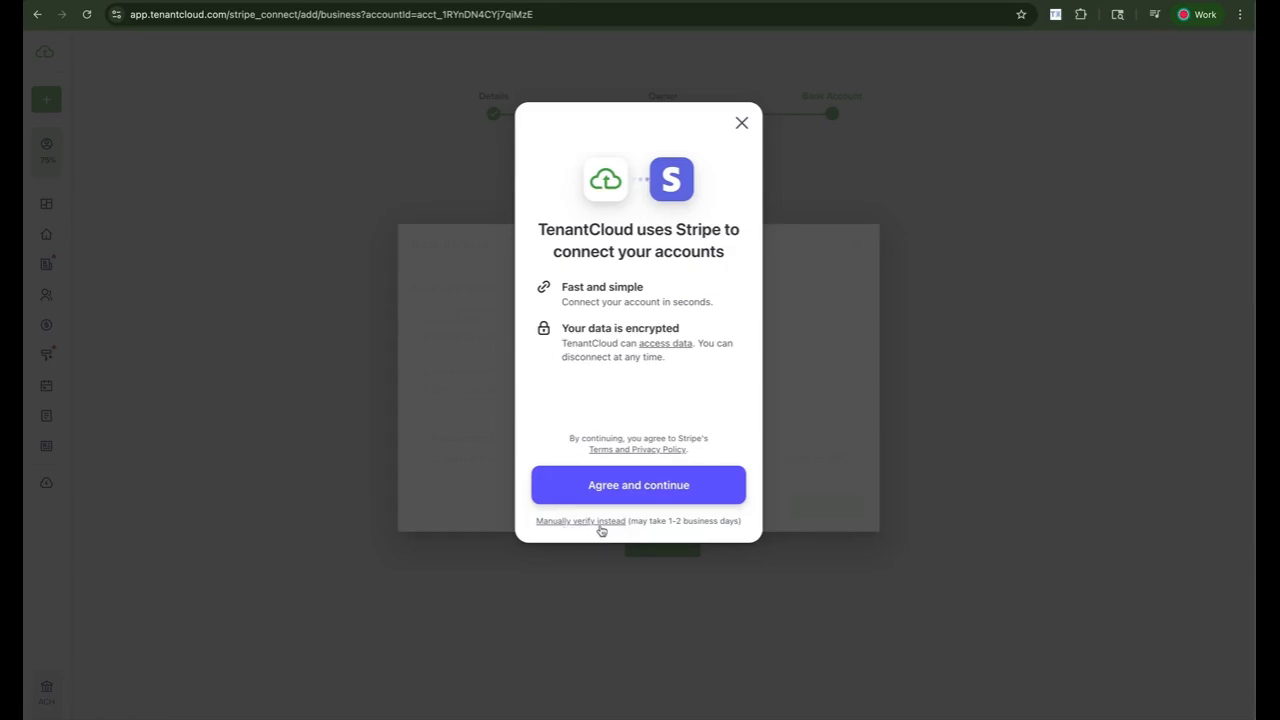
pyautogui.click(742, 123)
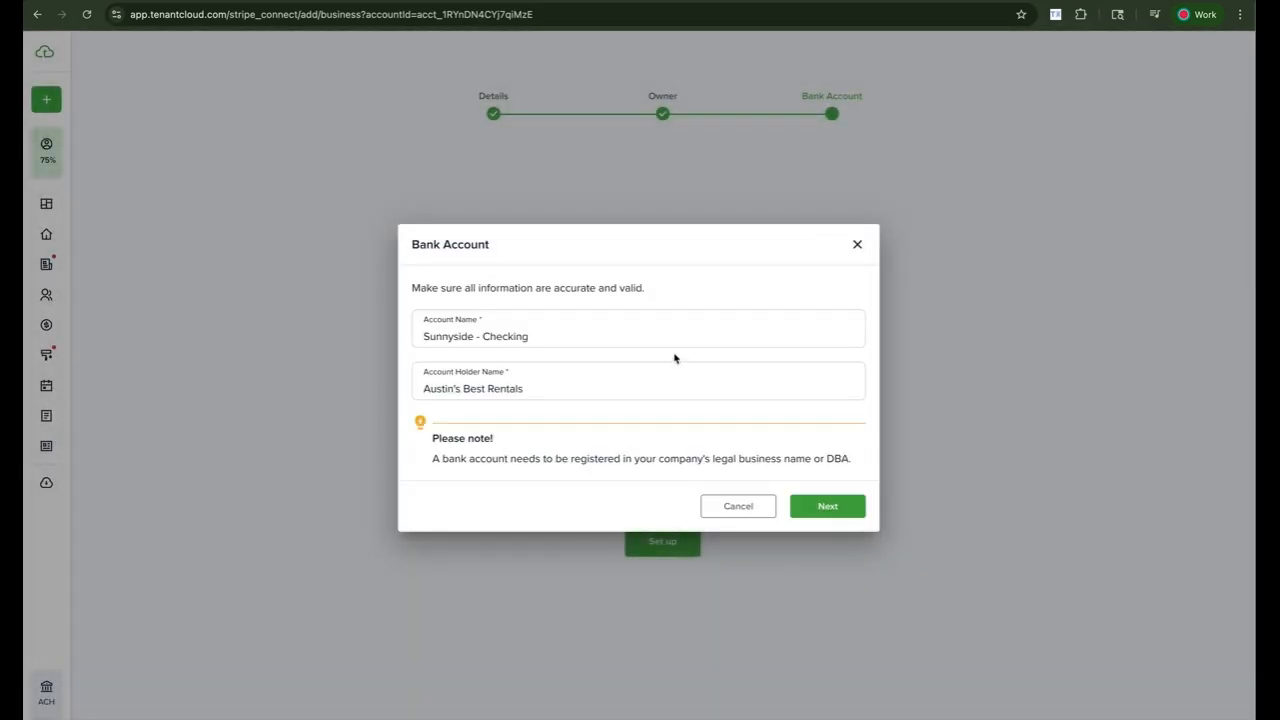
# - Restart the bank connection from the Bank Account form and search for 'old glory bank'
pyautogui.click(817, 506)
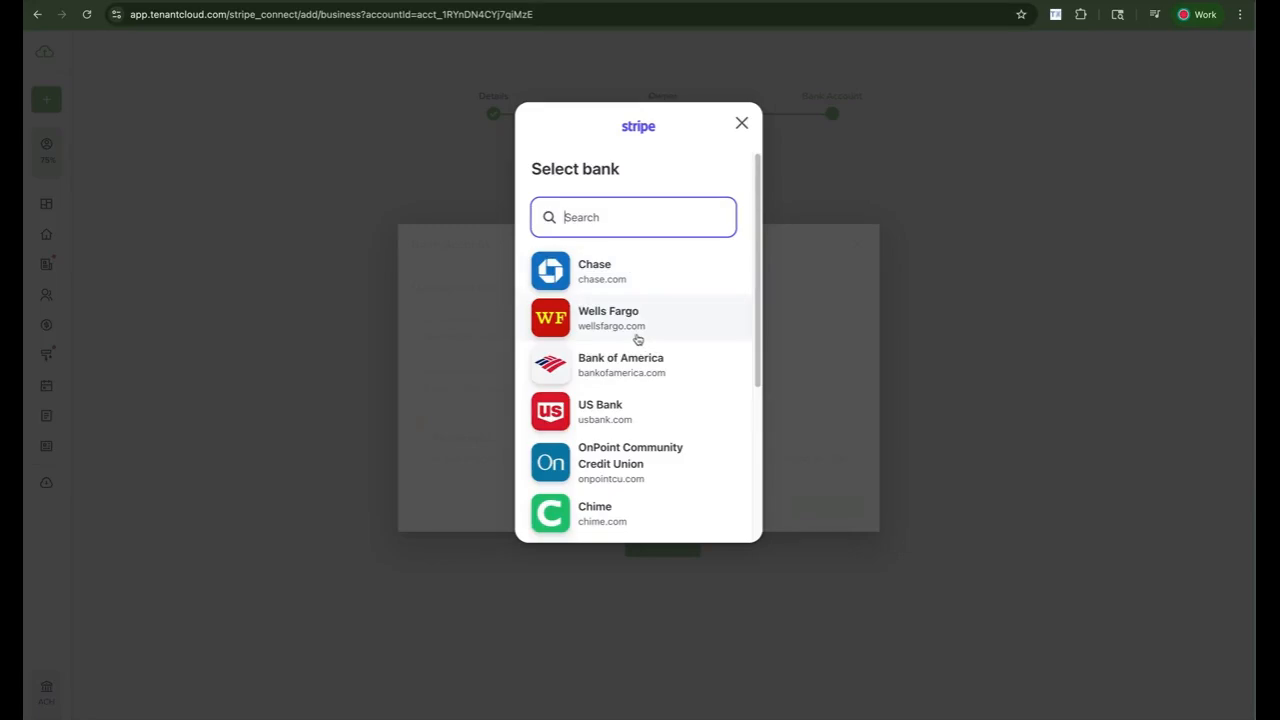
pyautogui.scroll(-3, 637, 357)
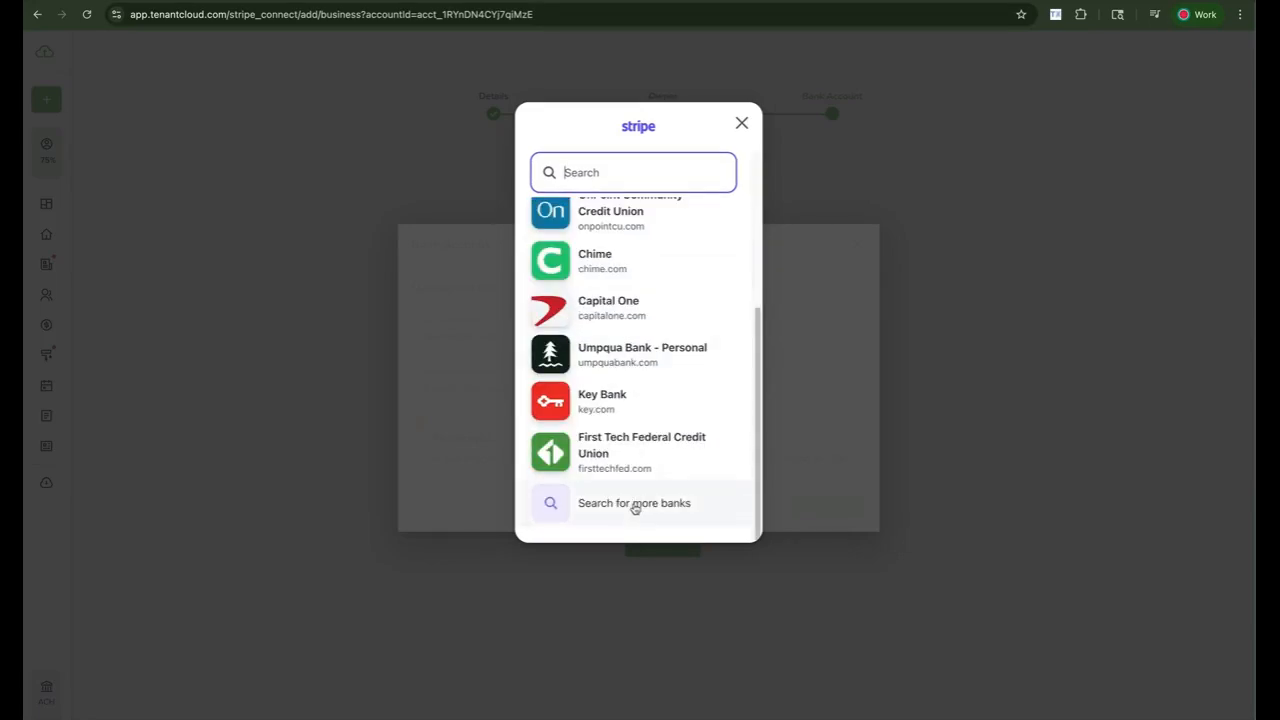
pyautogui.scroll(5, 633, 507)
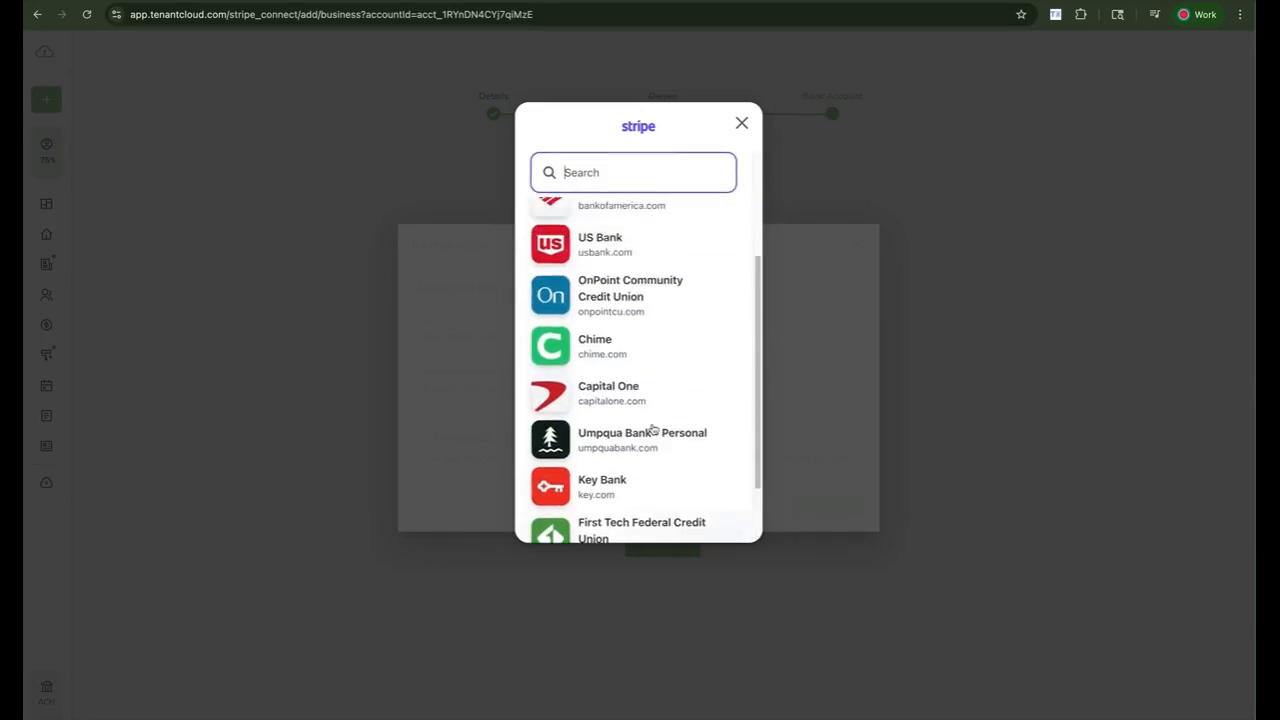
pyautogui.write('o')
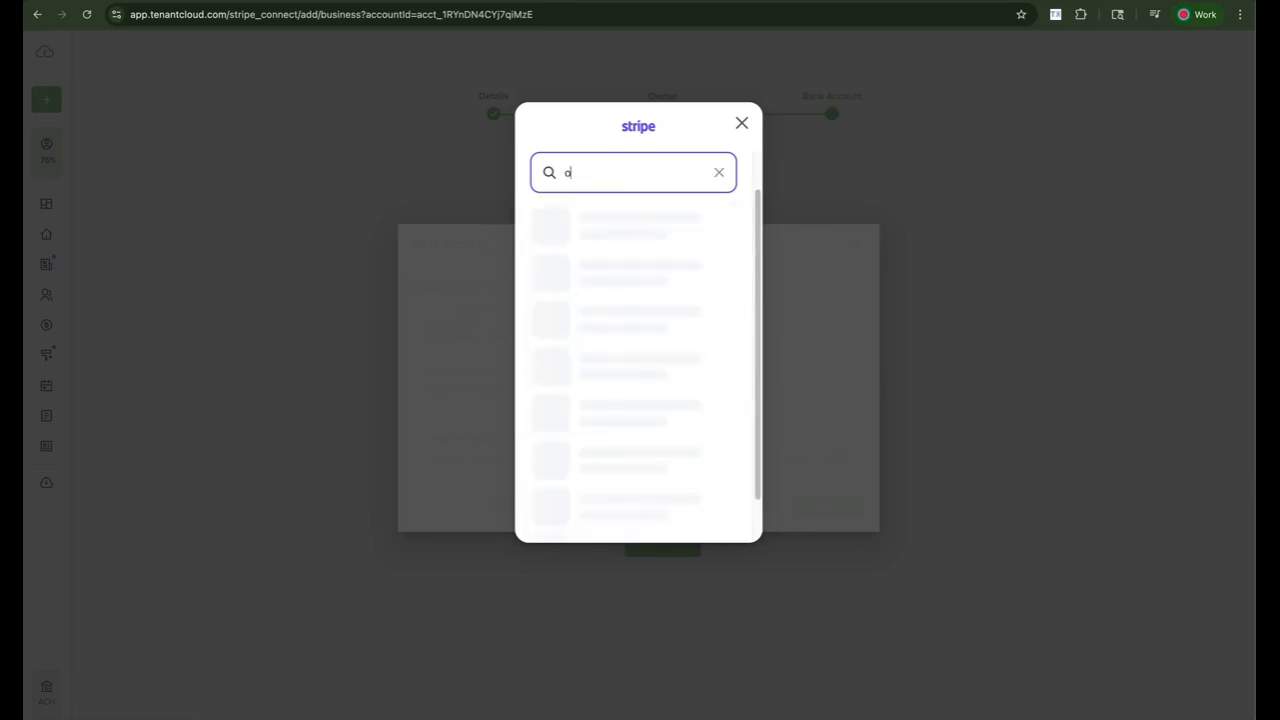
pyautogui.write('ld glory bank')
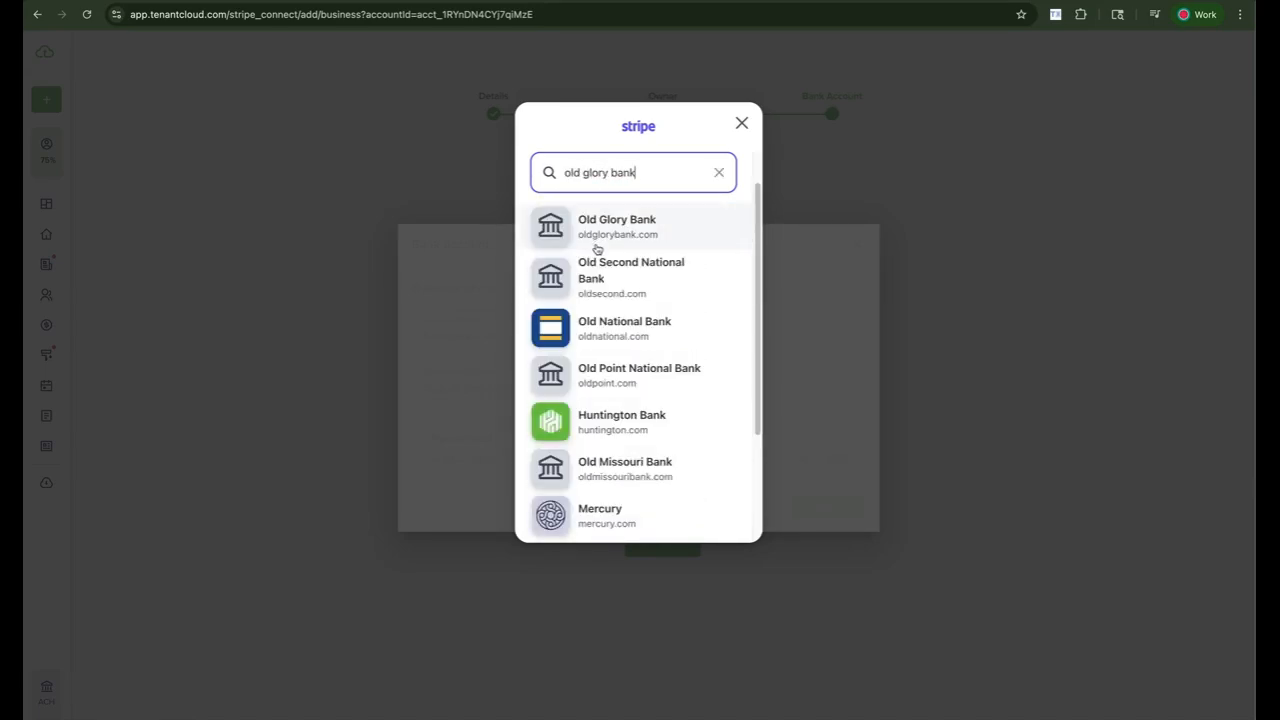
pyautogui.scroll(-3, 625, 493)
pyautogui.scroll(5, 633, 447)
# - Clear the bank search and pick Chase from the full bank list
pyautogui.tripleClick(551, 202)
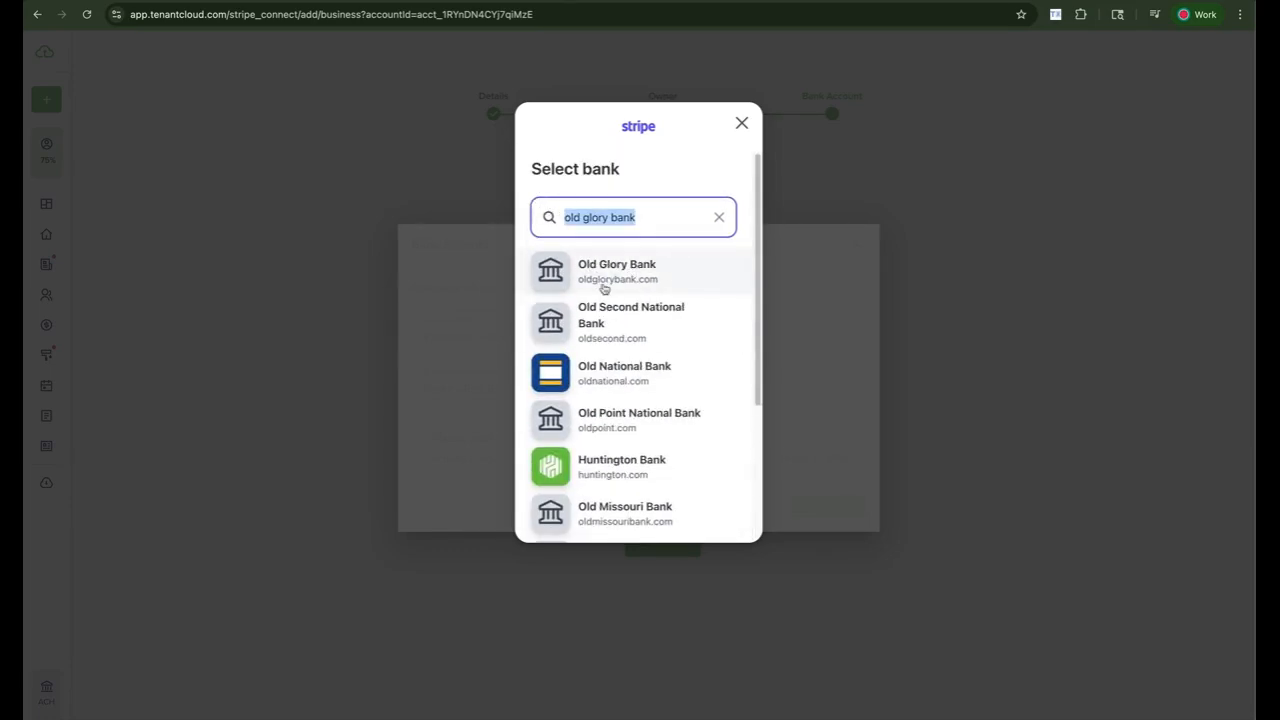
pyautogui.click(721, 218)
pyautogui.scroll(-5, 654, 320)
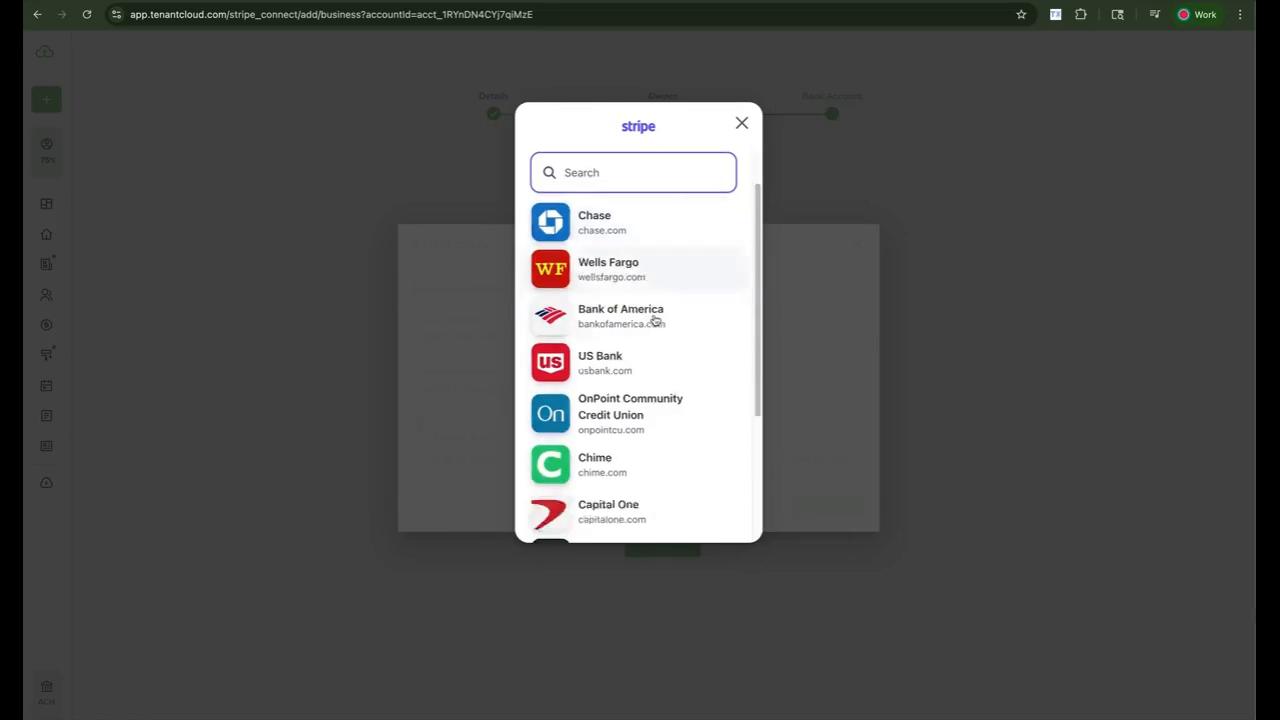
pyautogui.scroll(5, 617, 249)
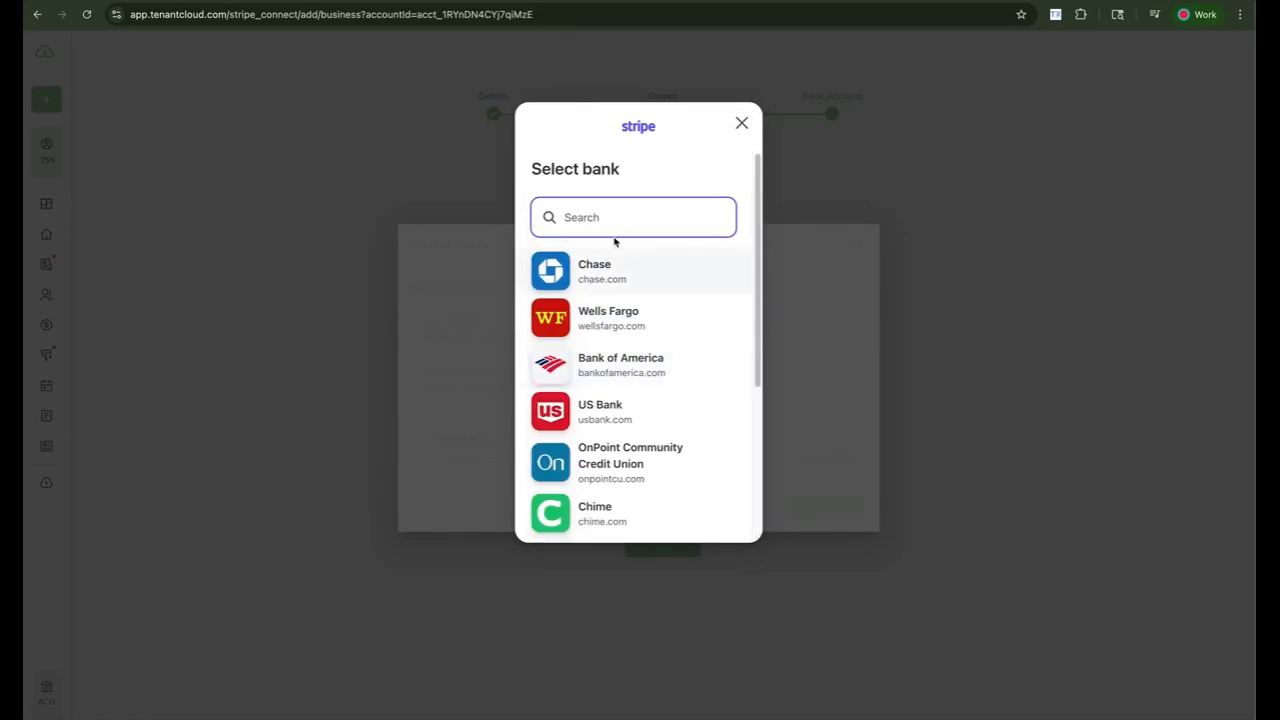
pyautogui.click(612, 282)
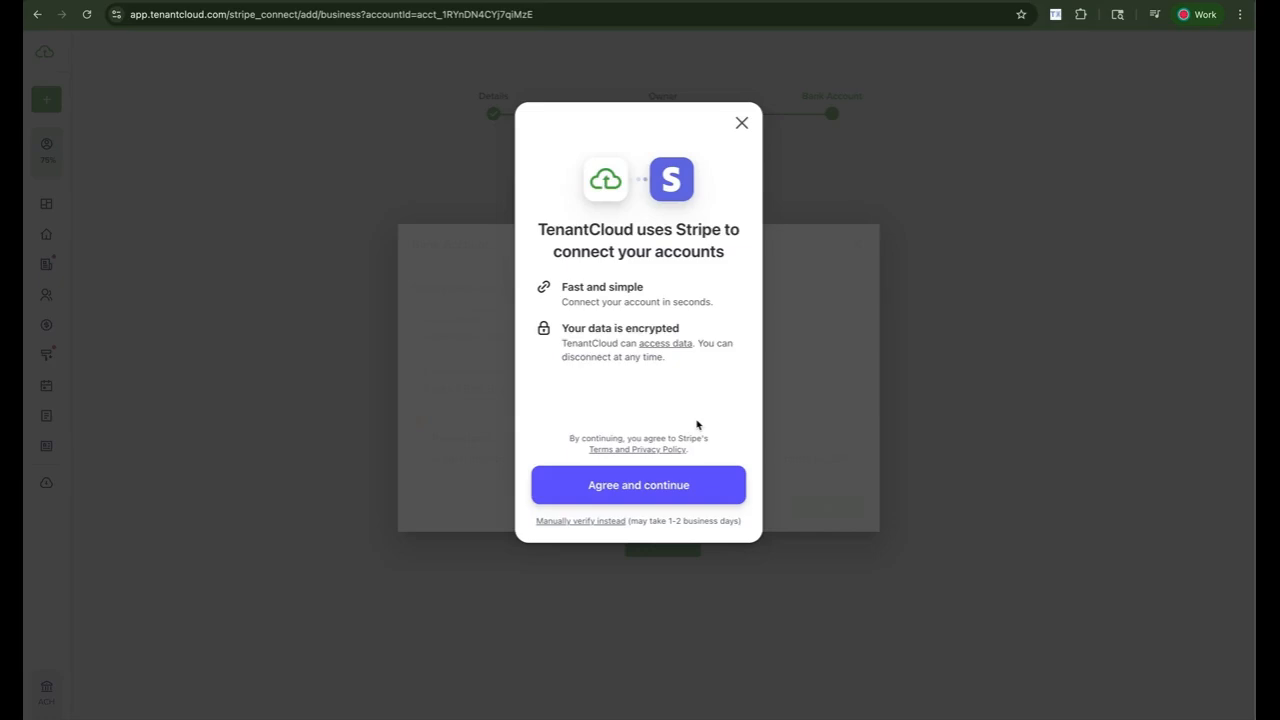
# - Switch to manual verification and enter routing number 111000025, the account number and its confirmation
pyautogui.click(604, 527)
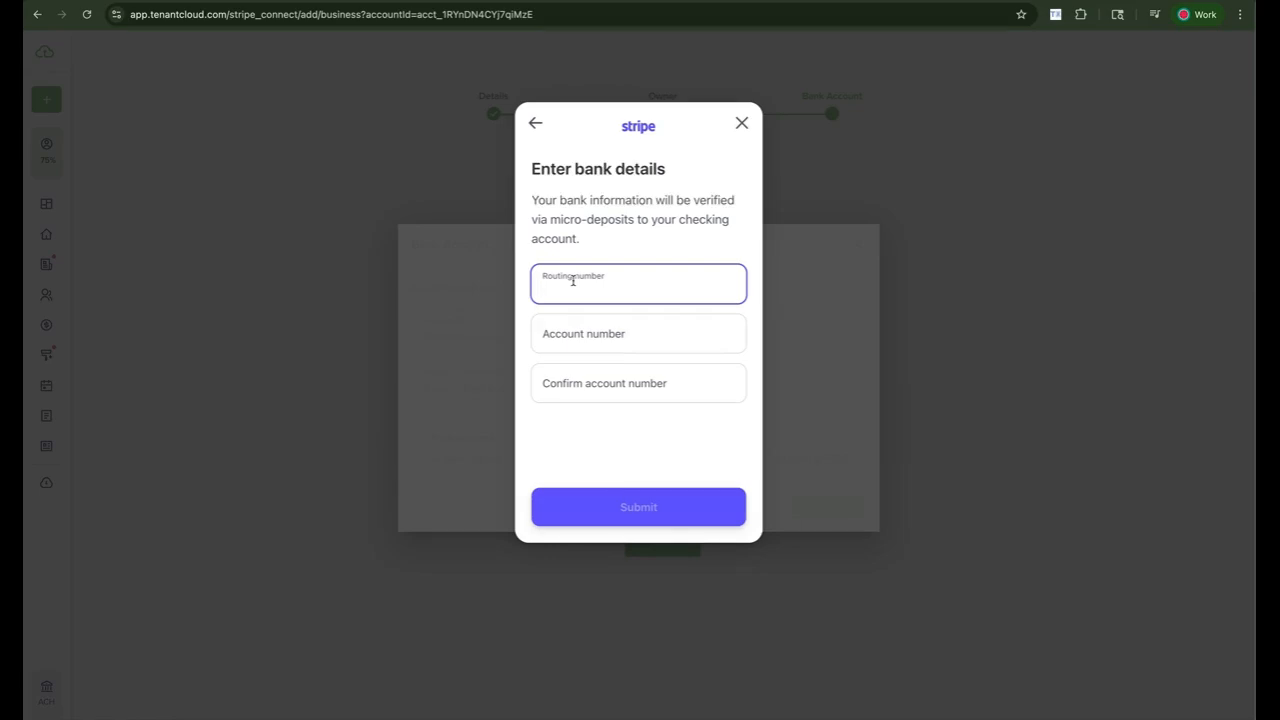
pyautogui.write('11')
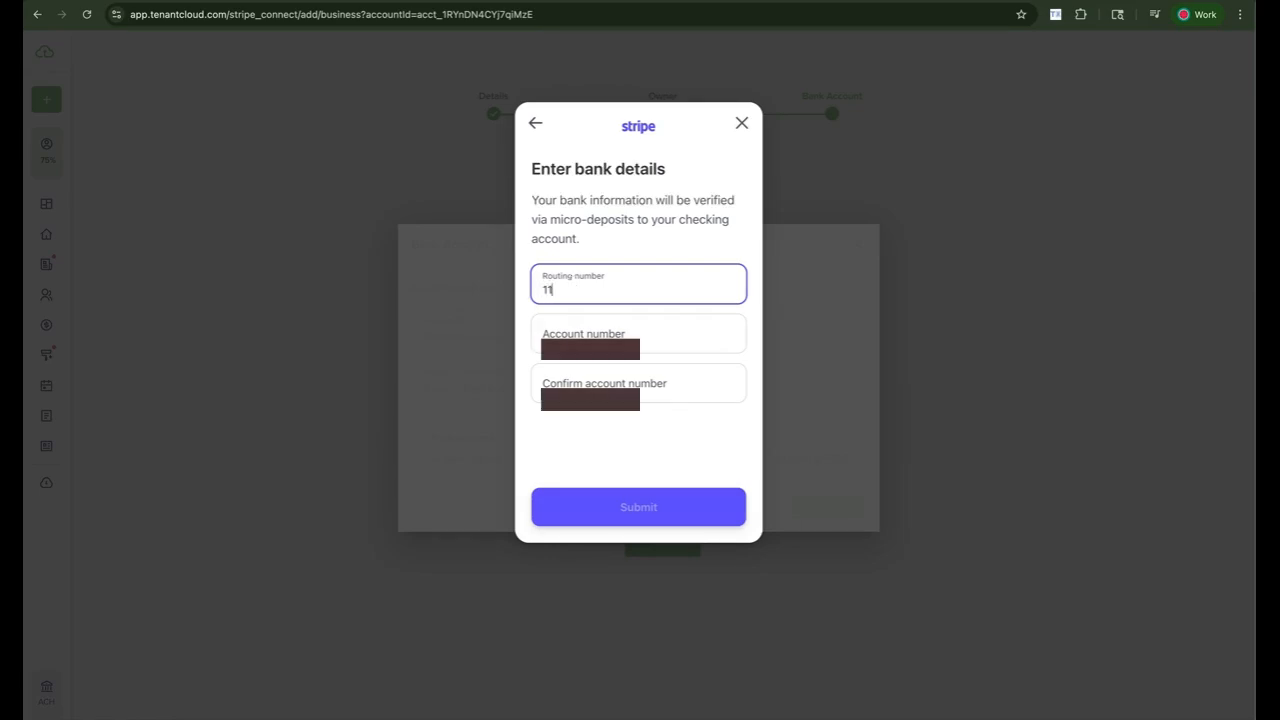
pyautogui.write('10')
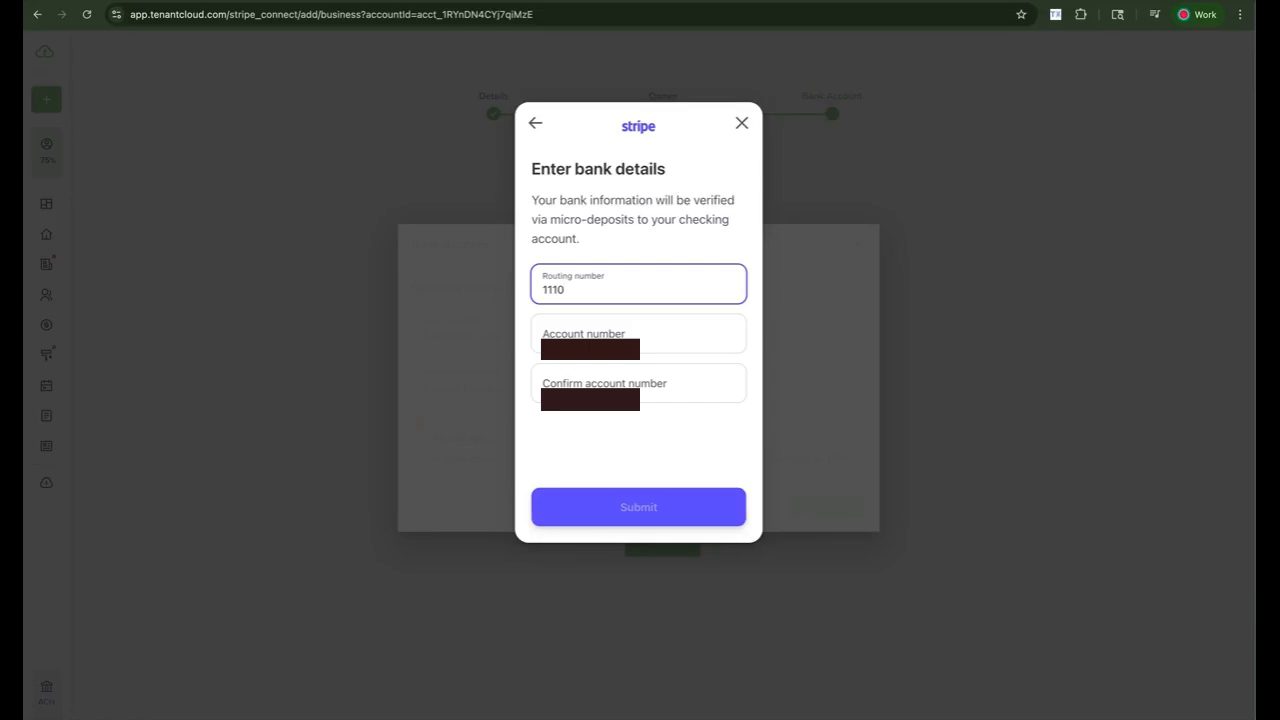
pyautogui.write('0000')
pyautogui.press('BackSpace')
pyautogui.write('25')
pyautogui.click(601, 326)
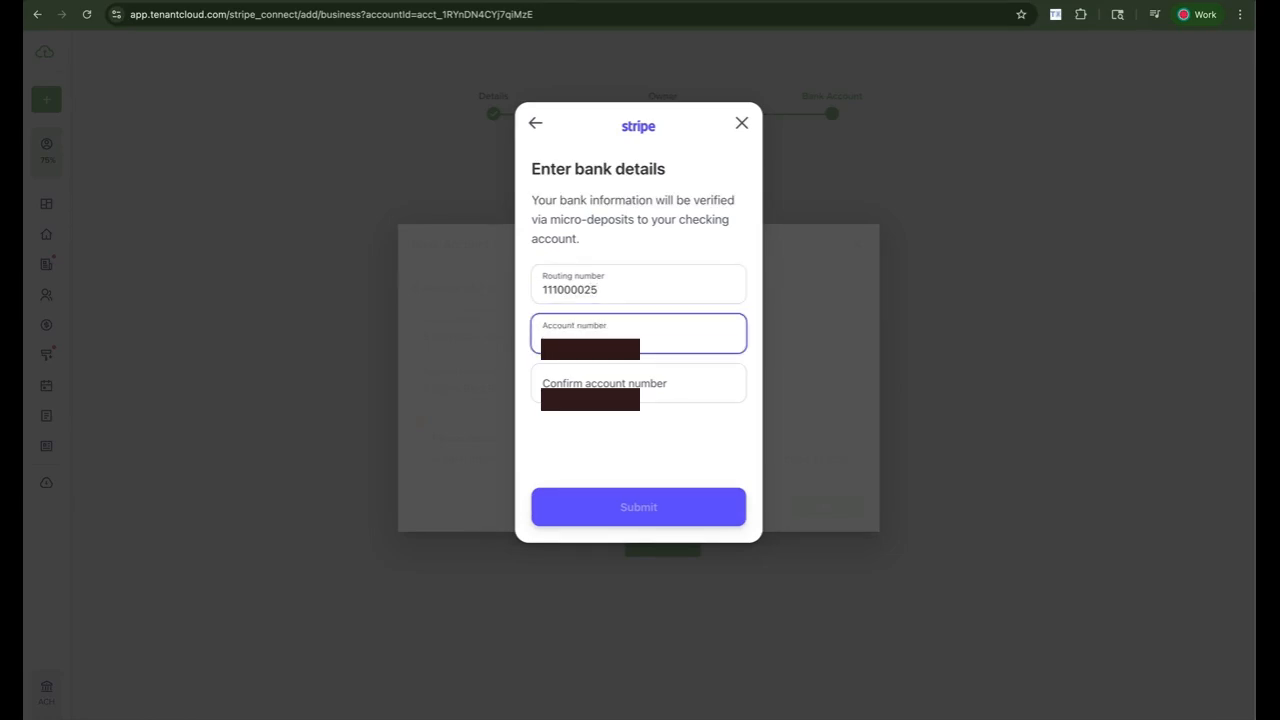
pyautogui.click(625, 393)
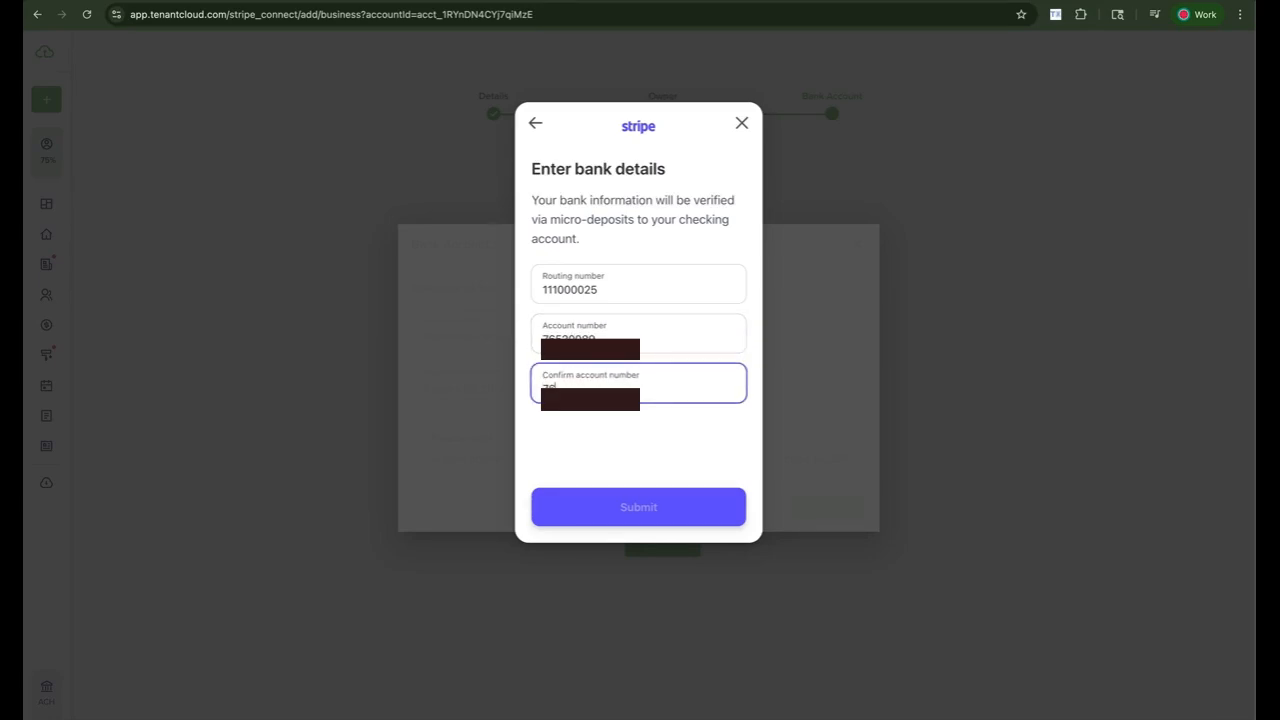
# - Correct the routing number's final digit back to 5 and recheck the account number fields
pyautogui.click(616, 297)
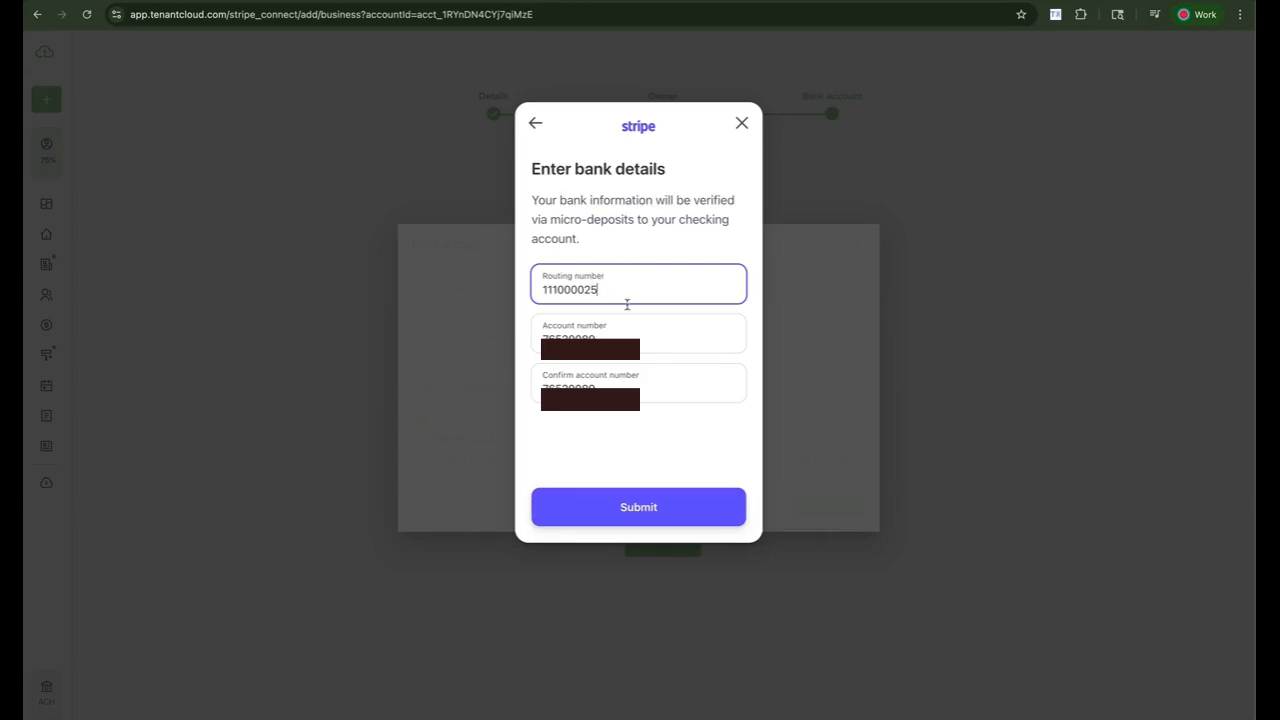
pyautogui.click(628, 339)
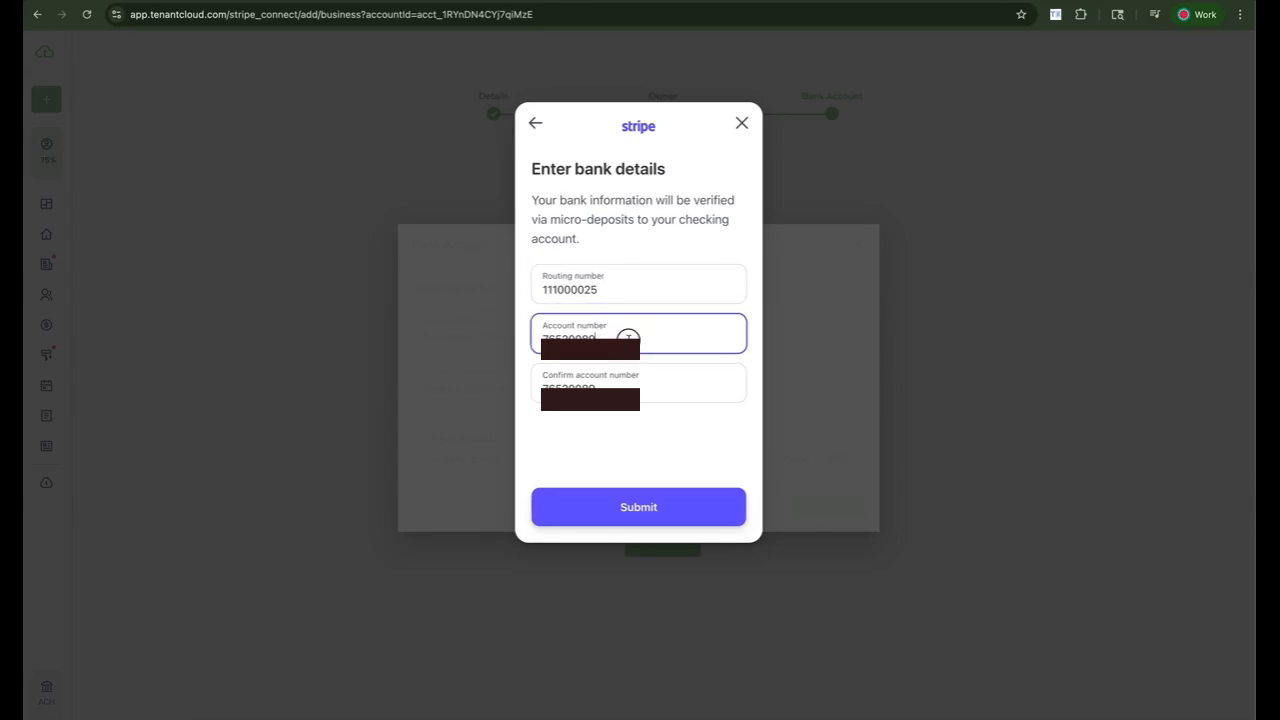
pyautogui.click(613, 287)
pyautogui.press('BackSpace')
pyautogui.write('4')
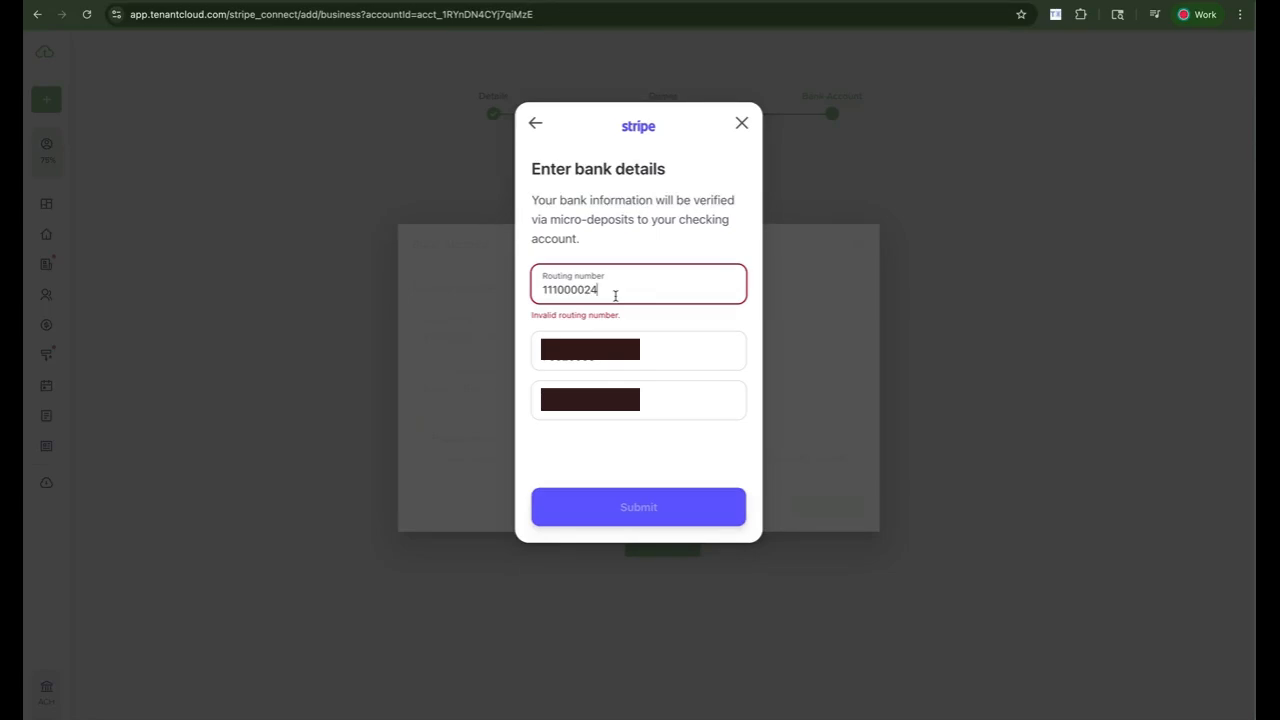
pyautogui.press('BackSpace')
pyautogui.write('5')
pyautogui.click(613, 343)
pyautogui.click(624, 396)
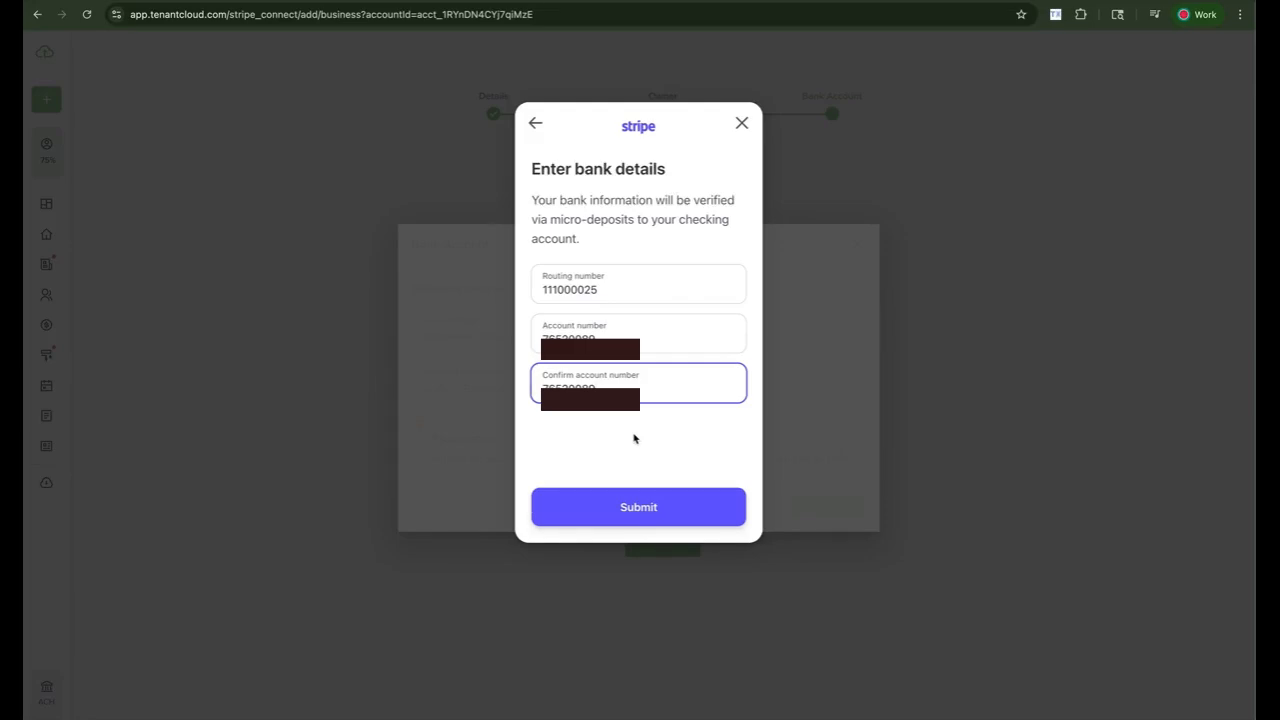
# - Submit the manual bank details and finish without saving the account to Link
pyautogui.click(633, 512)
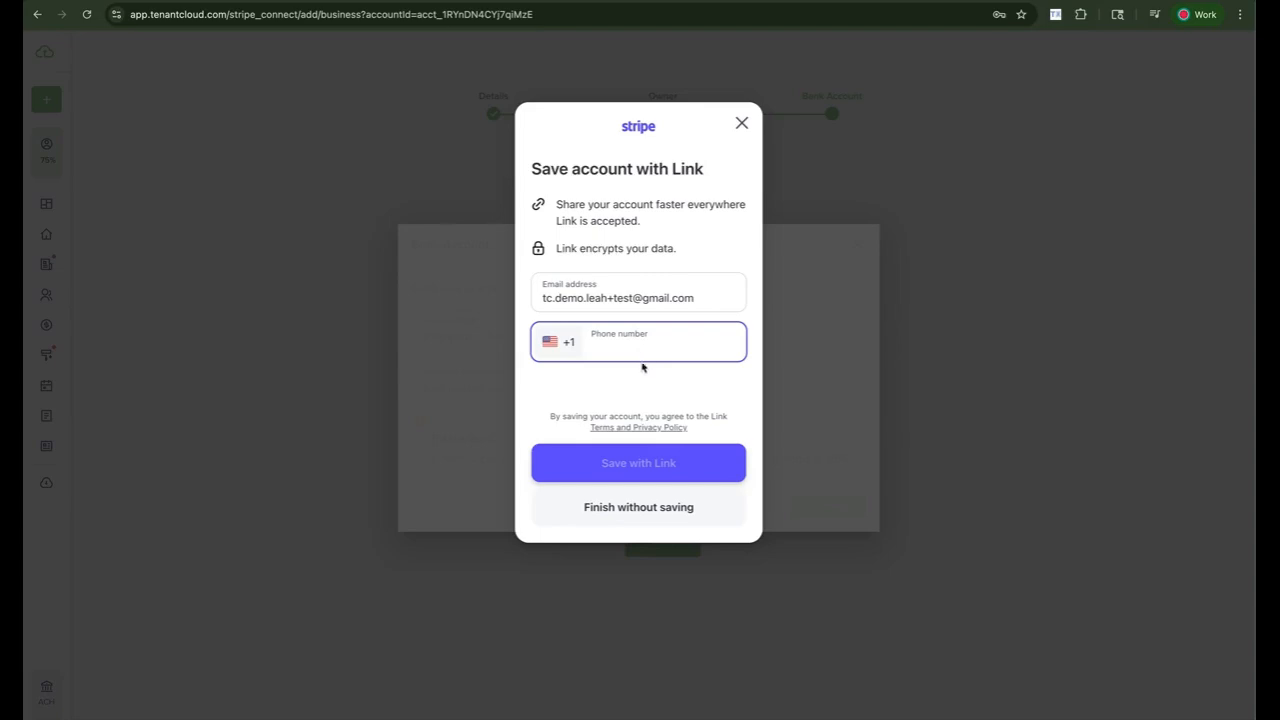
pyautogui.click(648, 506)
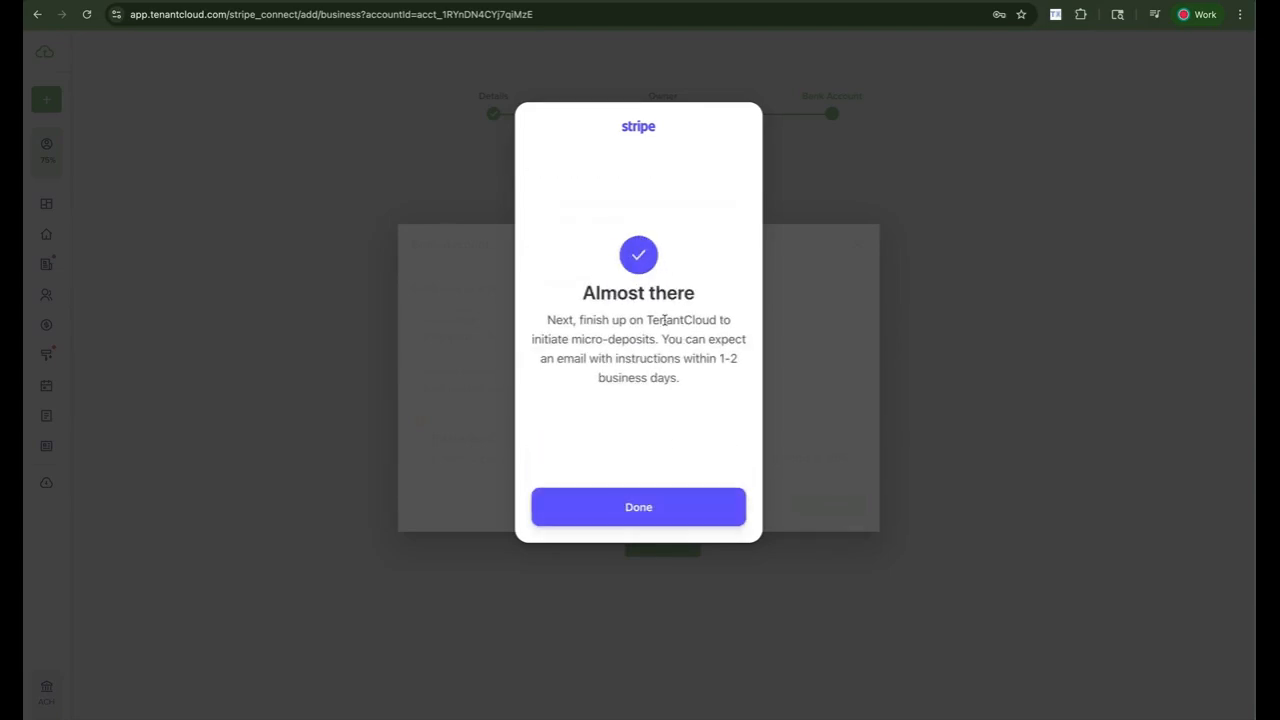
# - Complete the Stripe connection and dismiss the 'Well done!' confirmation
pyautogui.click(651, 514)
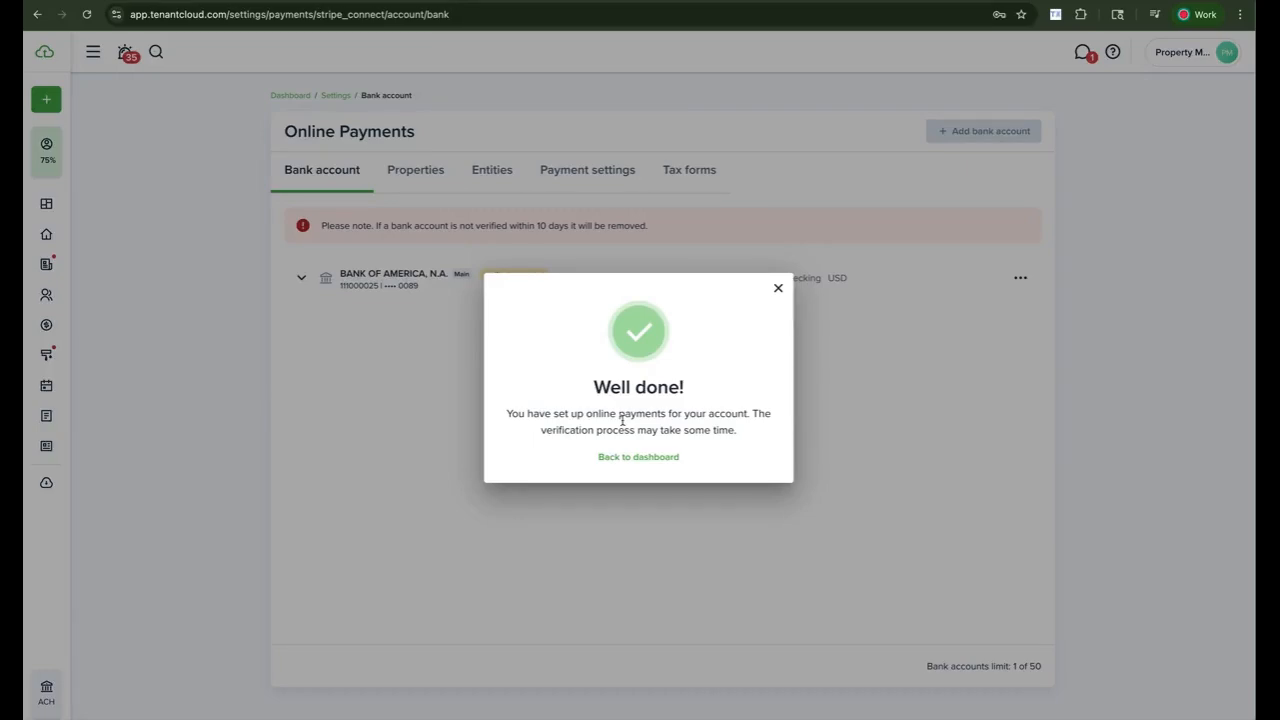
pyautogui.click(775, 290)
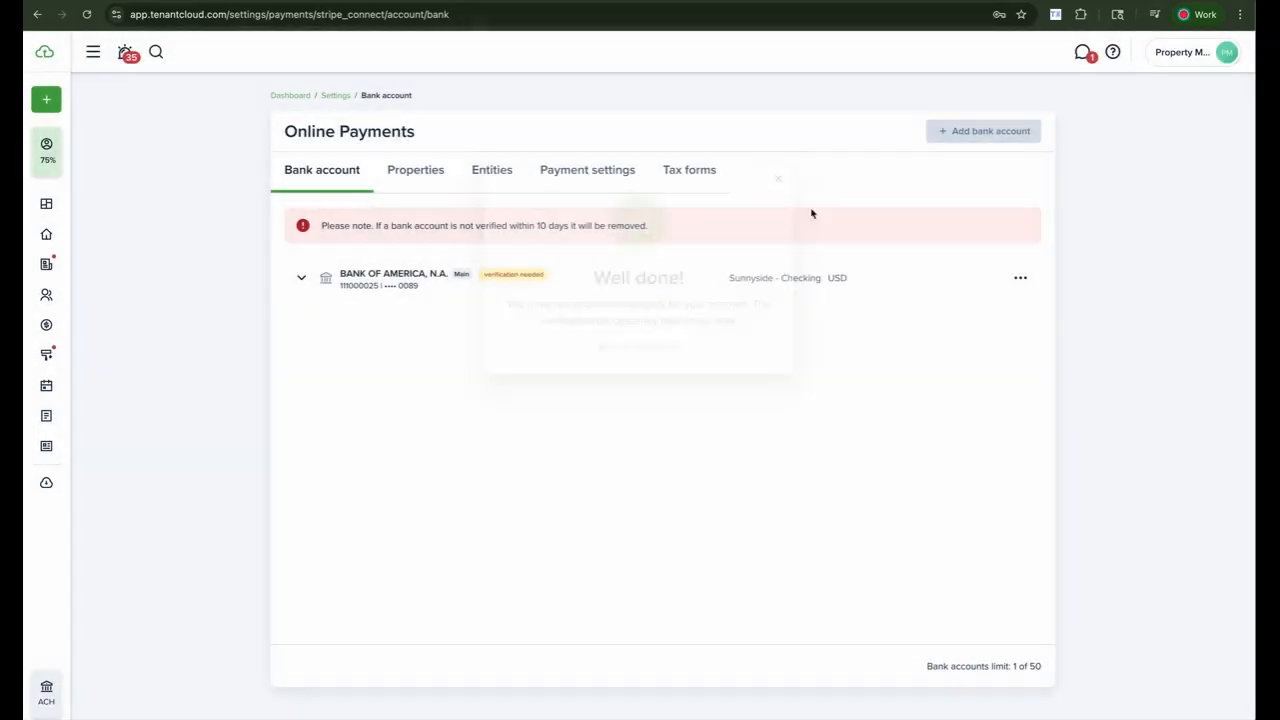